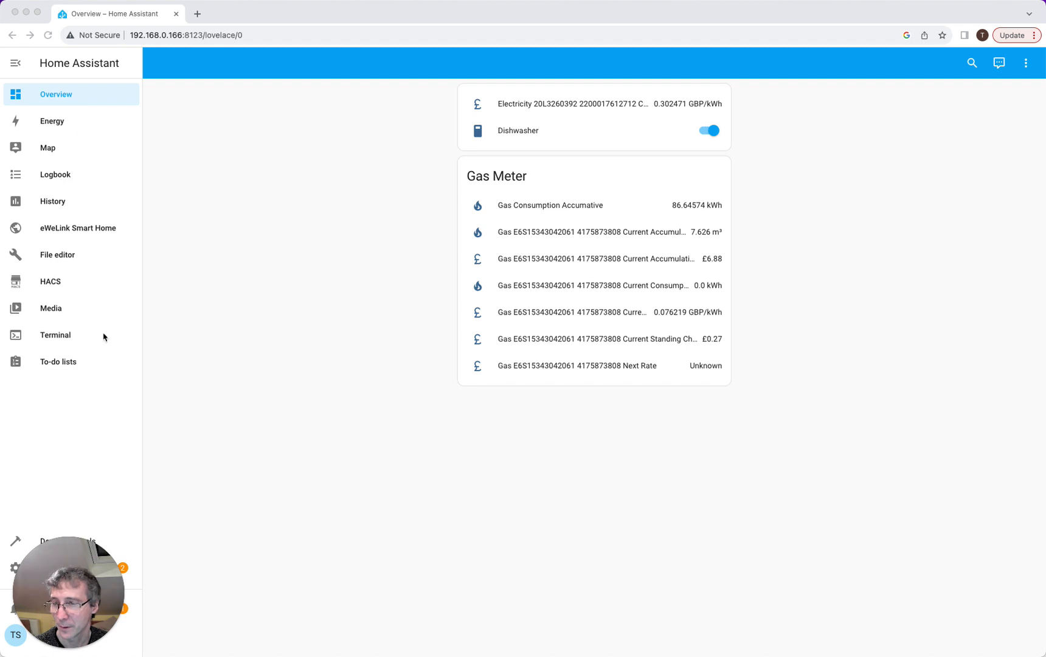
# - Go to Settings > Add-ons and search the installed add-ons for 'mqtt'
pyautogui.moveTo(66, 544); pyautogui.dragTo(157, 528)
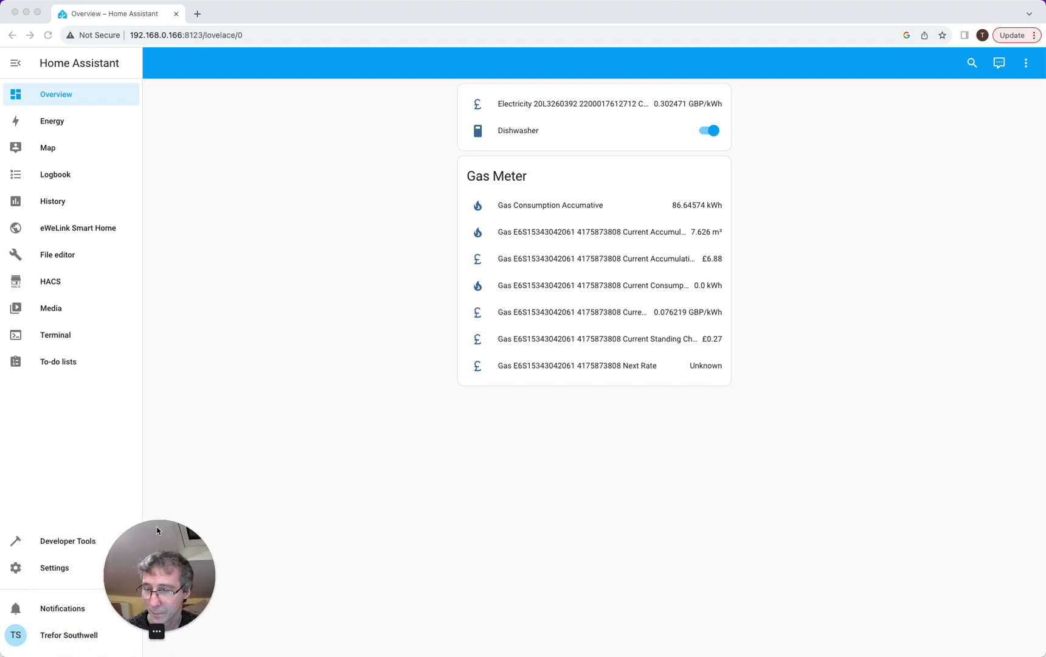
pyautogui.click(45, 570)
pyautogui.click(45, 572)
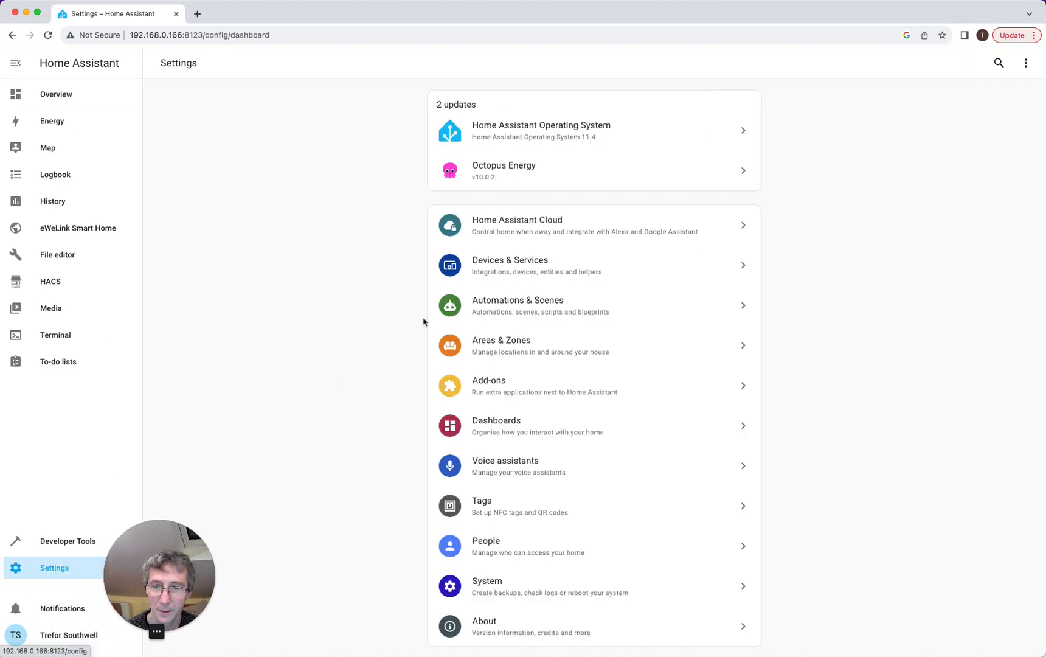
pyautogui.click(498, 381)
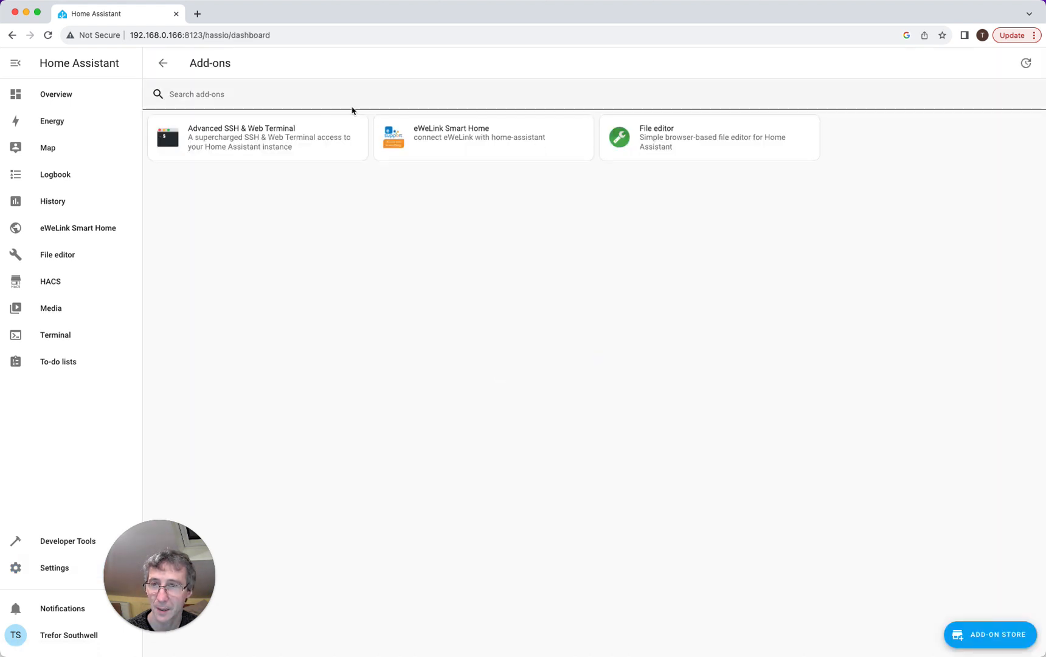
pyautogui.click(353, 99)
pyautogui.write('mqtt')
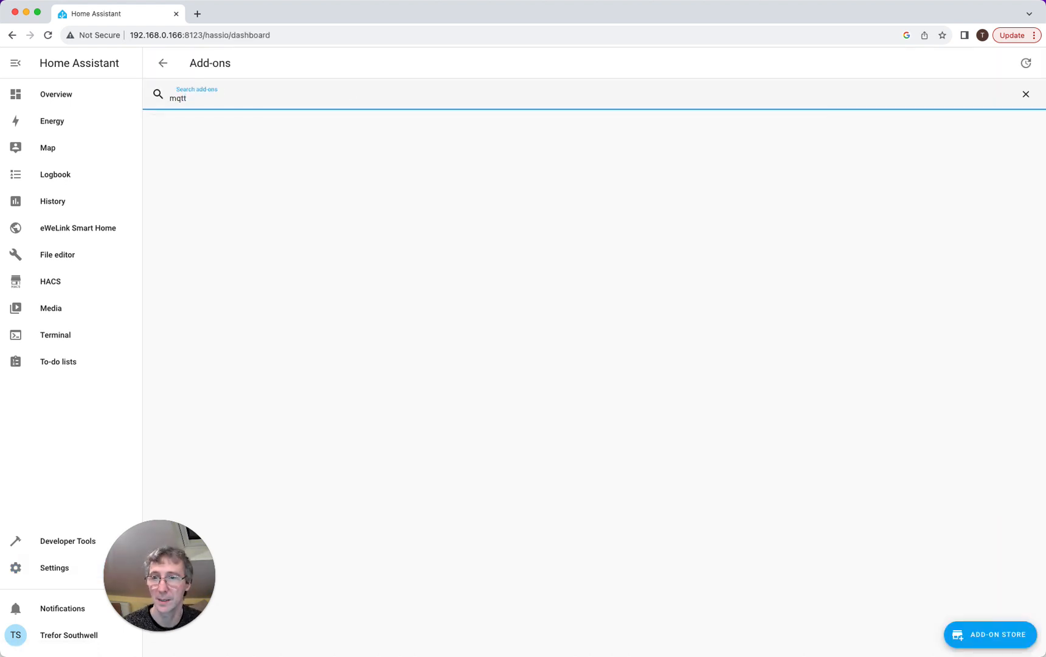
# - Search the Add-on Store for 'mqt' and install the Mosquitto broker add-on
pyautogui.click(976, 633)
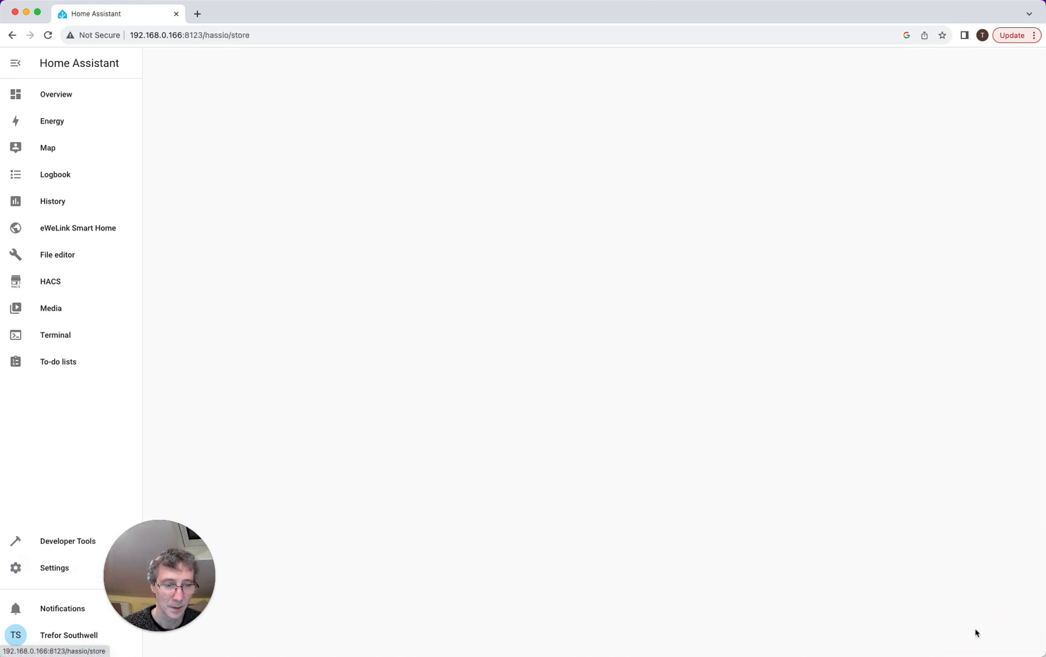
pyautogui.click(254, 102)
pyautogui.write('mqtt')
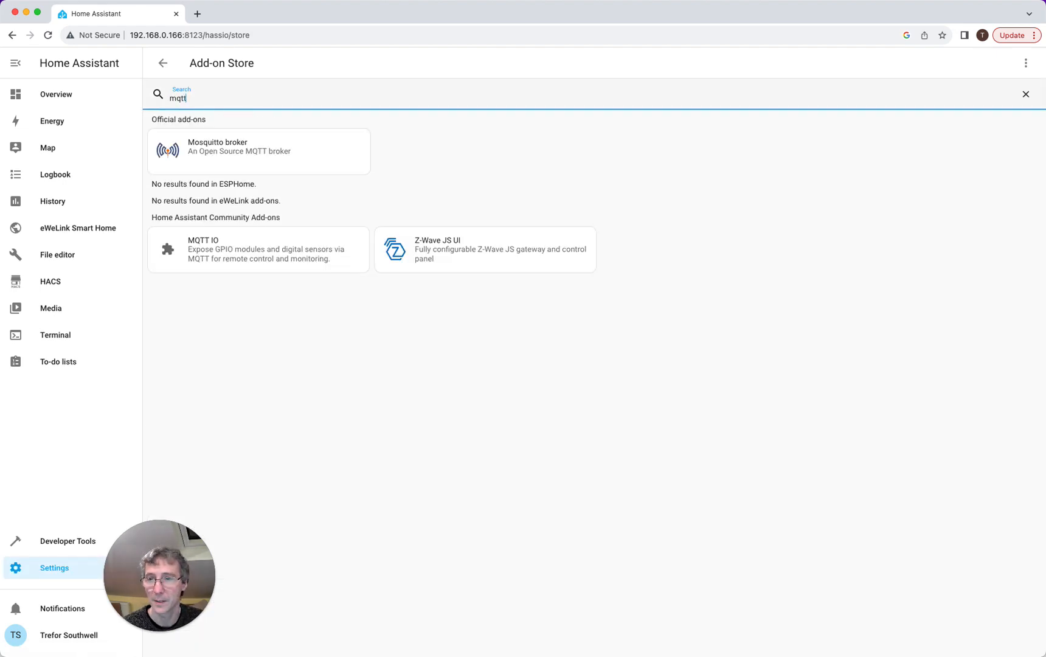
pyautogui.click(234, 142)
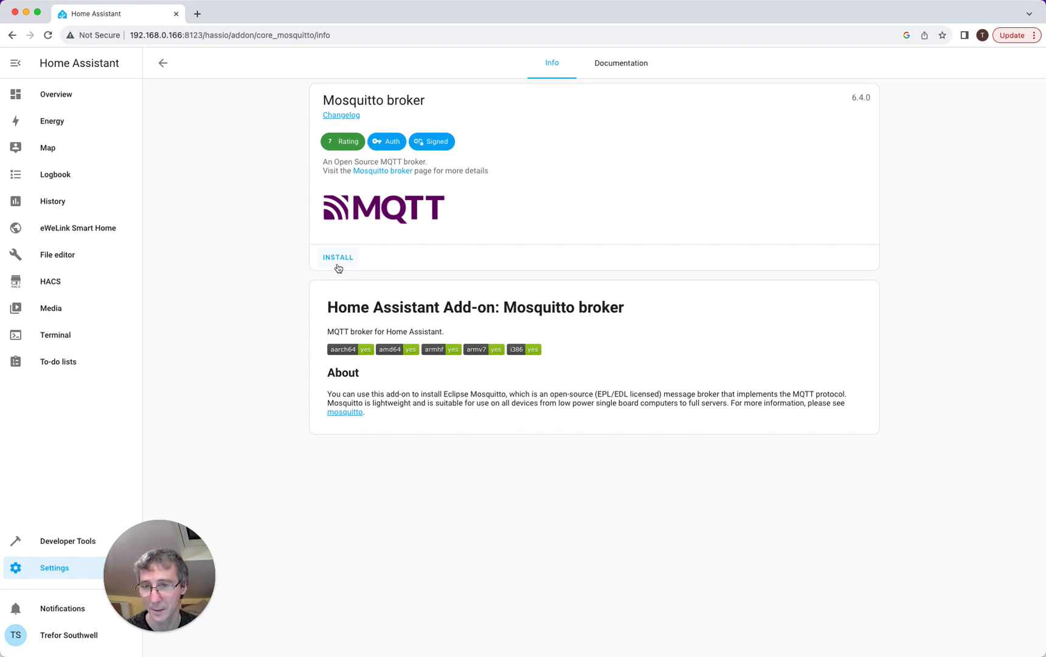
pyautogui.click(340, 259)
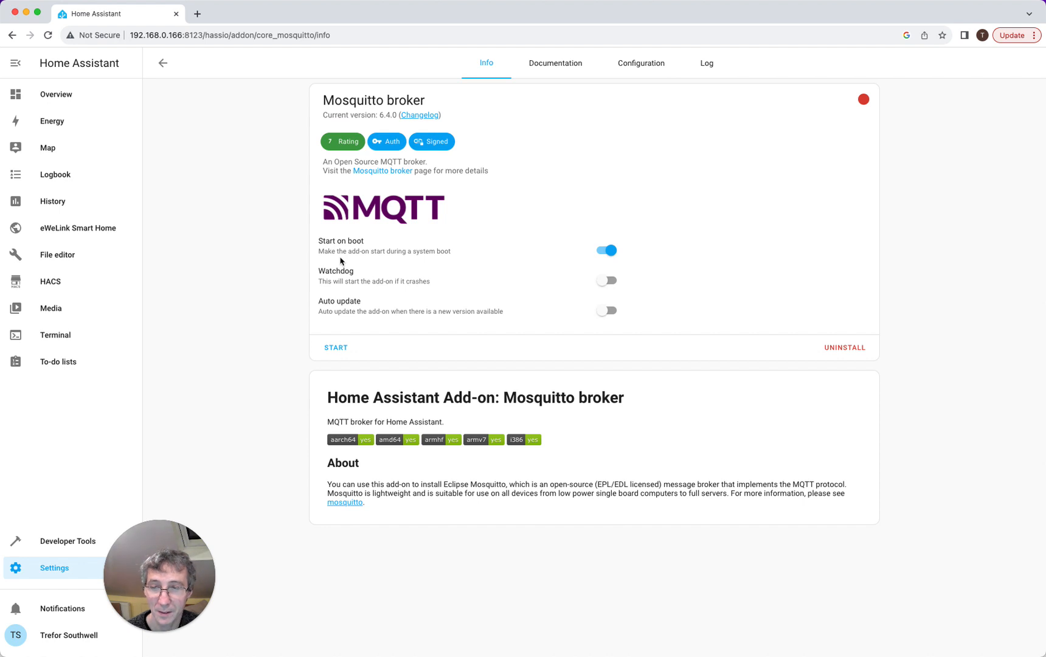
# - Check the Mosquitto broker's default options and MQTT port 1883, then view its still-empty log
pyautogui.click(631, 73)
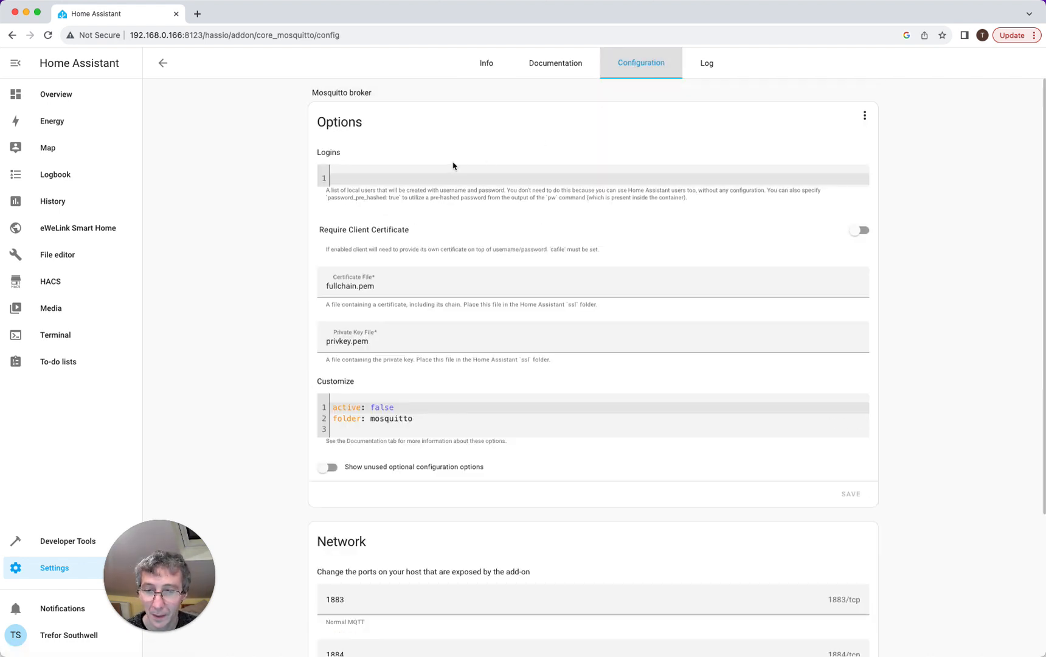
pyautogui.scroll(-5, 453, 165)
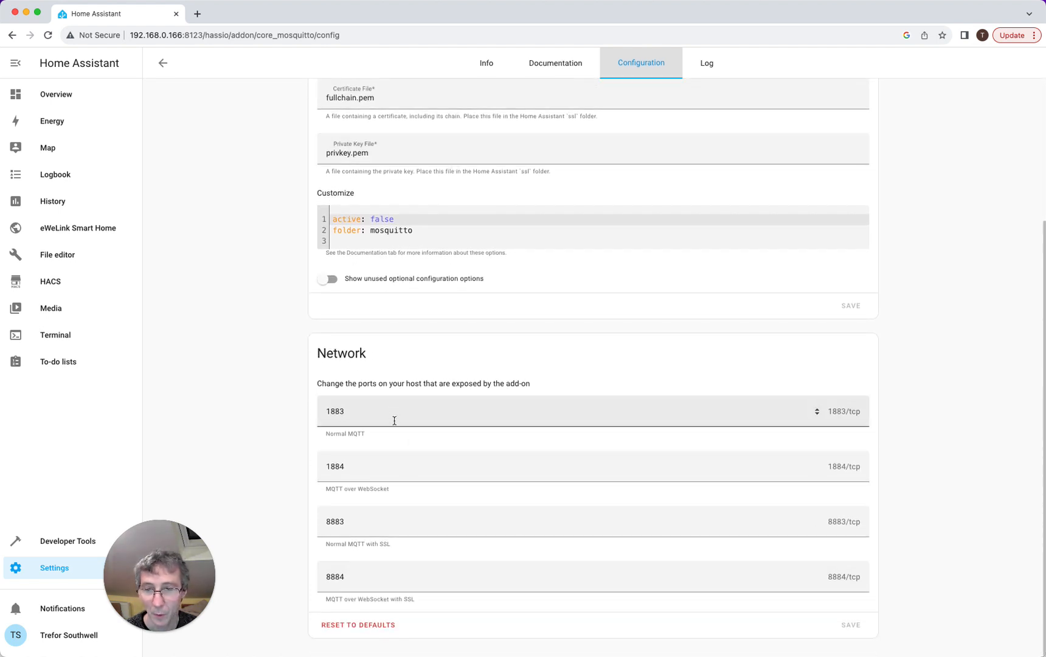
pyautogui.scroll(5, 393, 412)
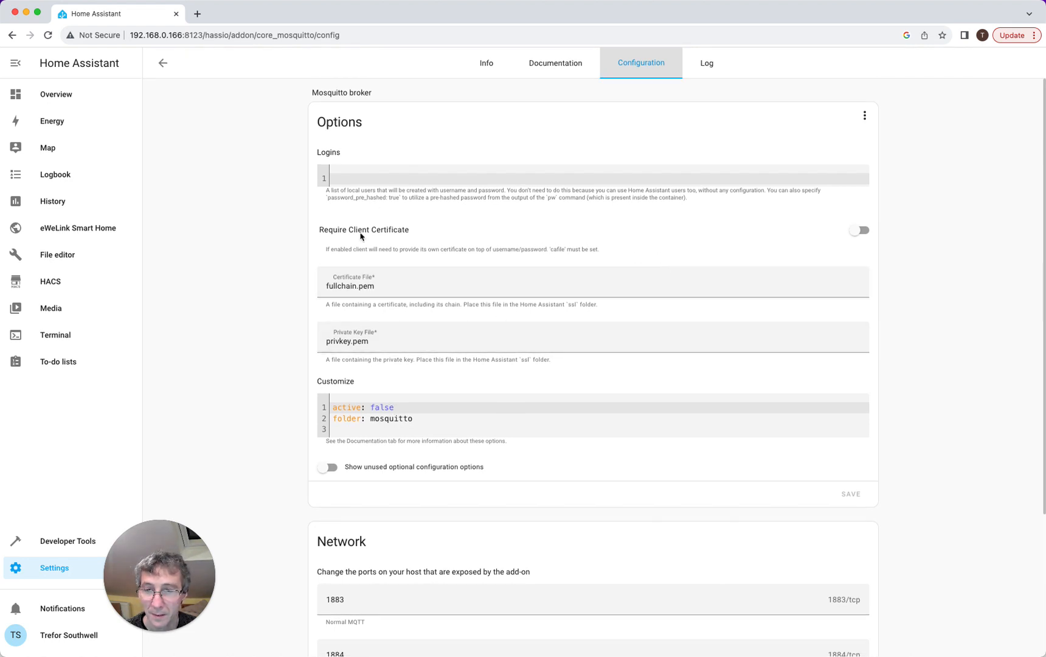
pyautogui.scroll(-5, 361, 236)
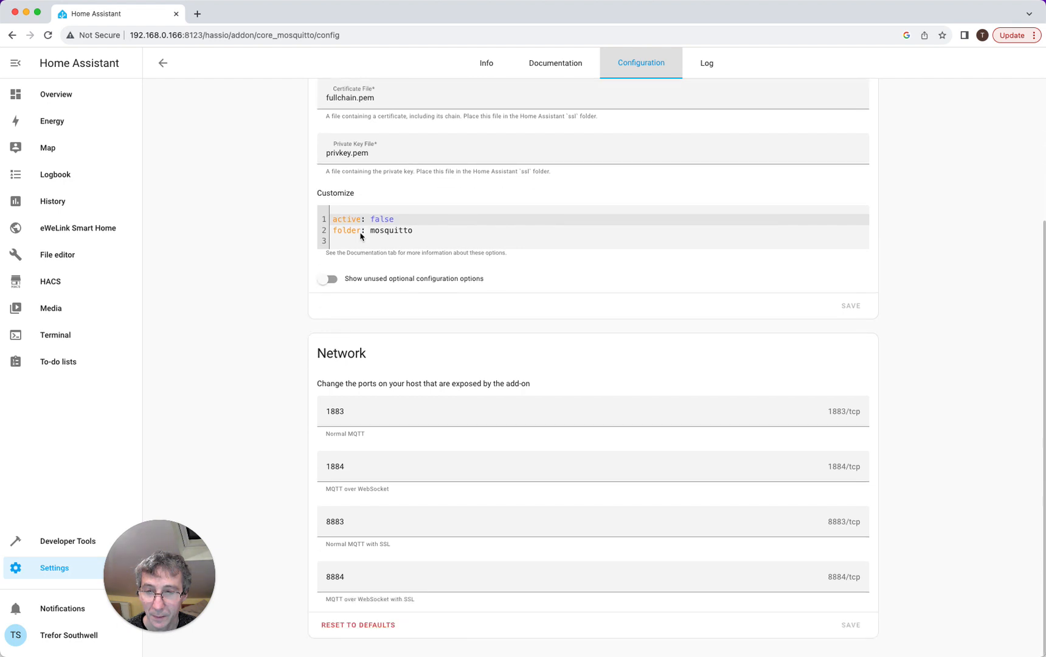
pyautogui.scroll(5, 360, 236)
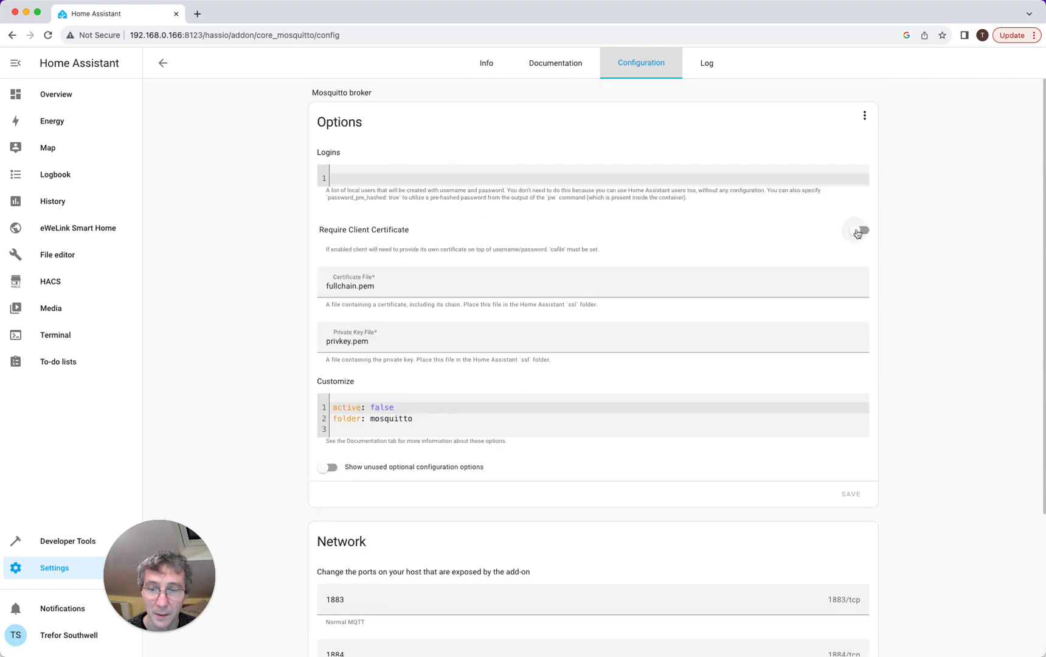
pyautogui.click(705, 65)
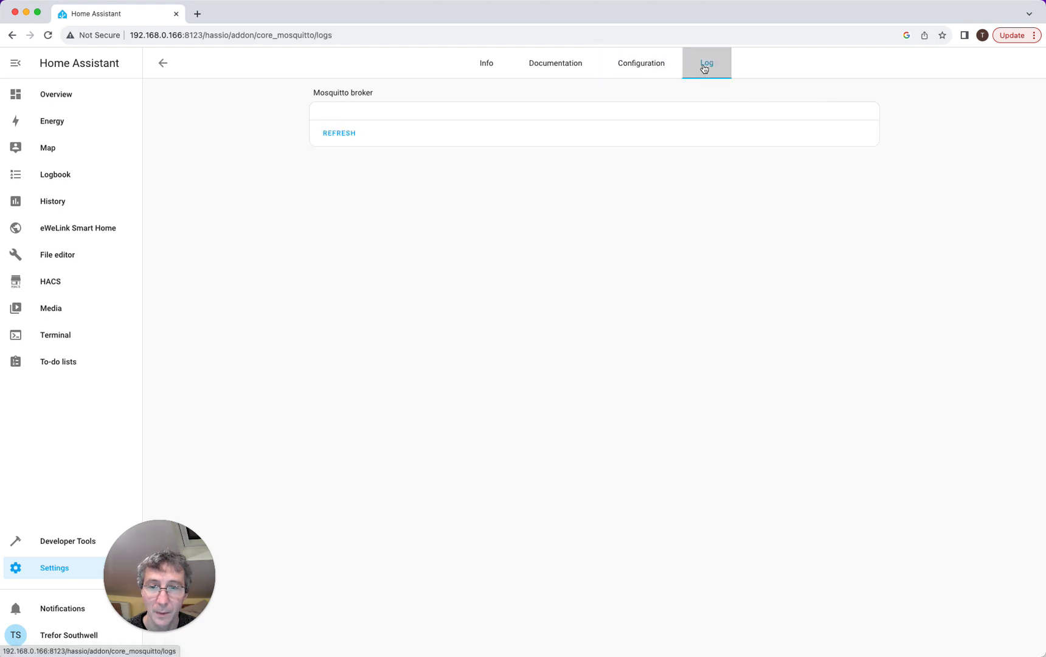
# - Start the Mosquitto broker, refresh its log to confirm it listens on 1883, then return to Settings
pyautogui.click(559, 68)
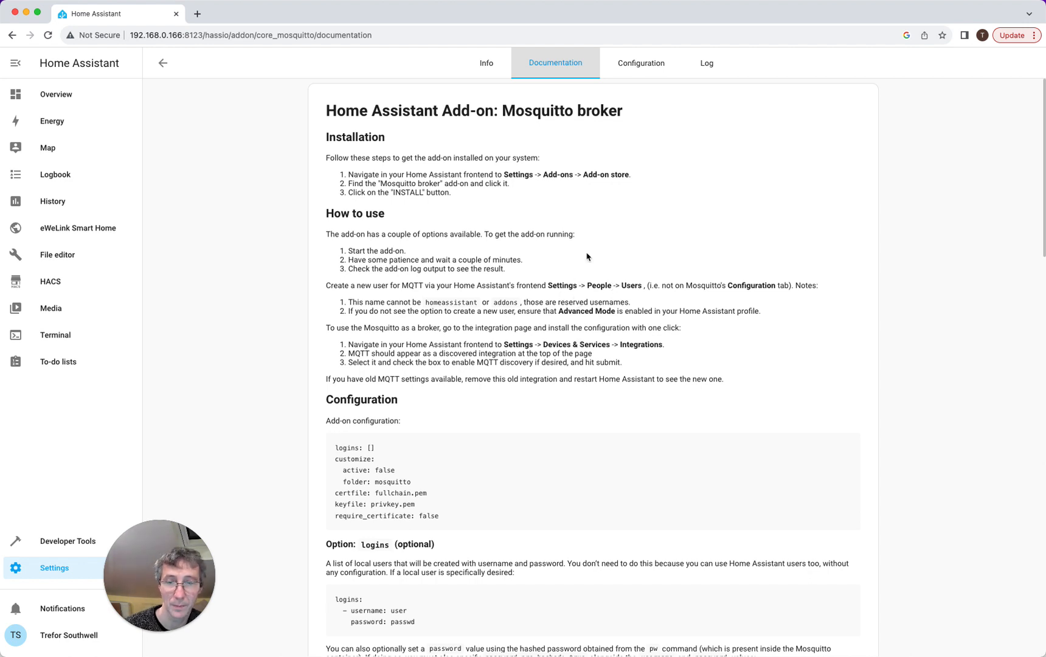
pyautogui.click(484, 64)
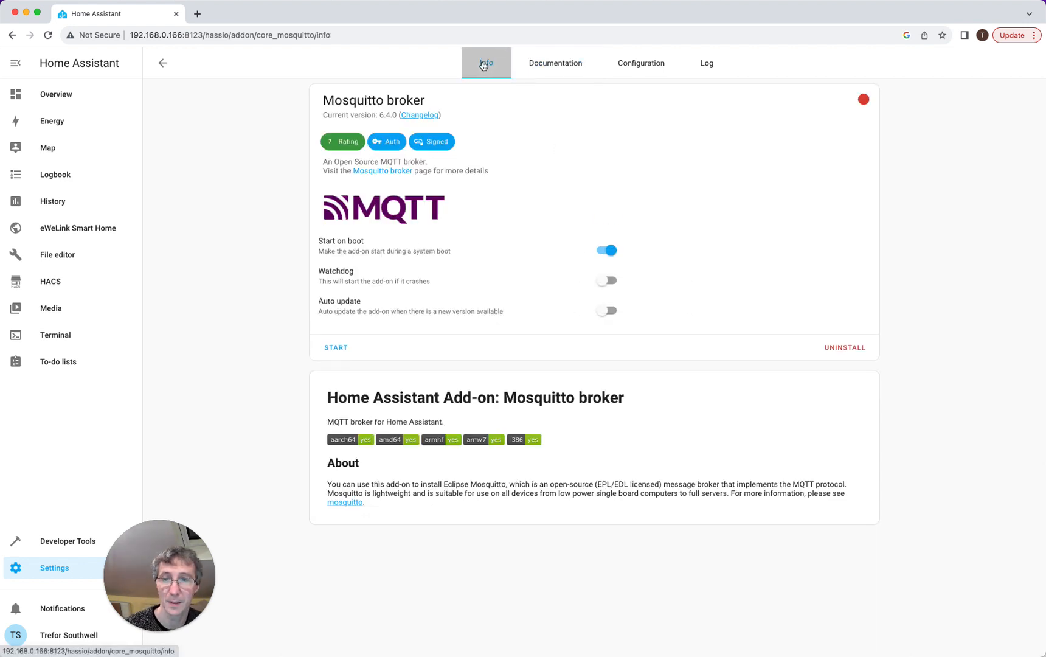
pyautogui.click(341, 347)
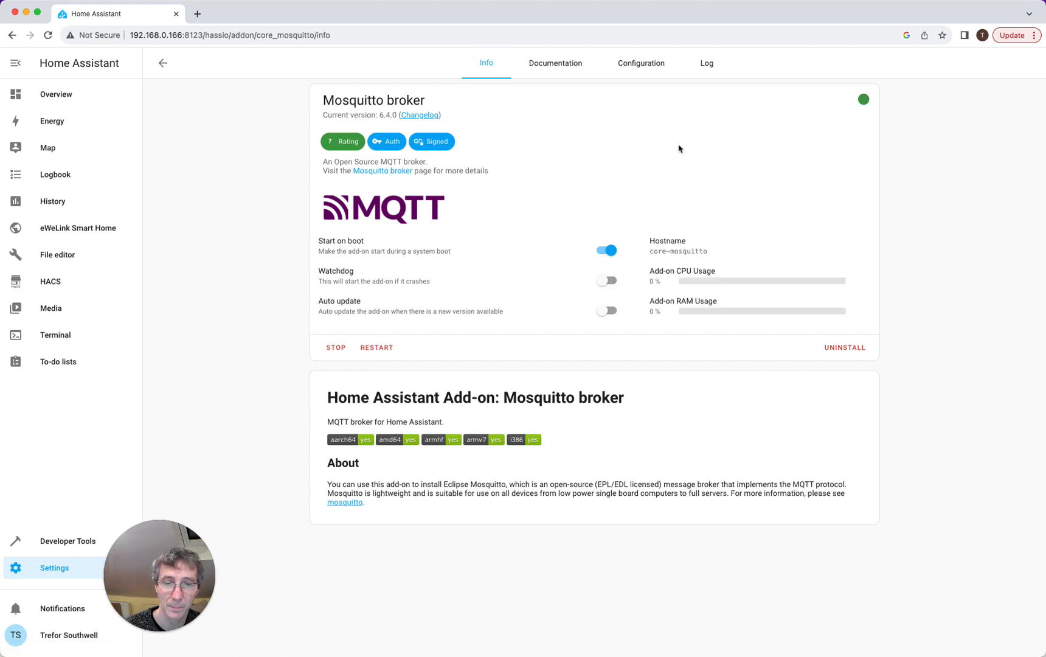
pyautogui.click(705, 64)
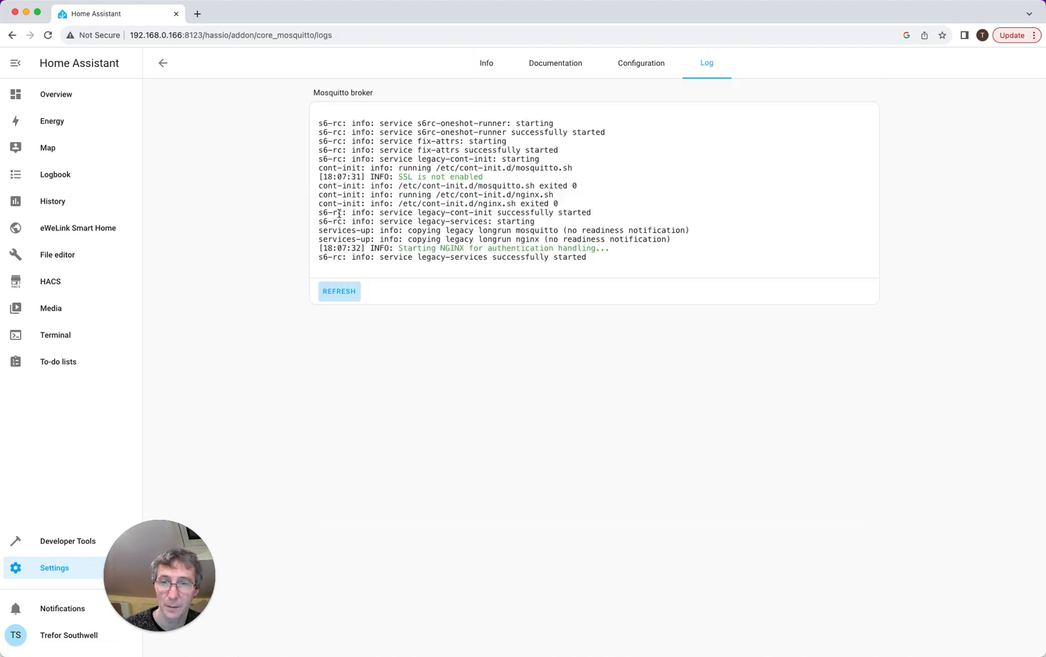
pyautogui.click(350, 292)
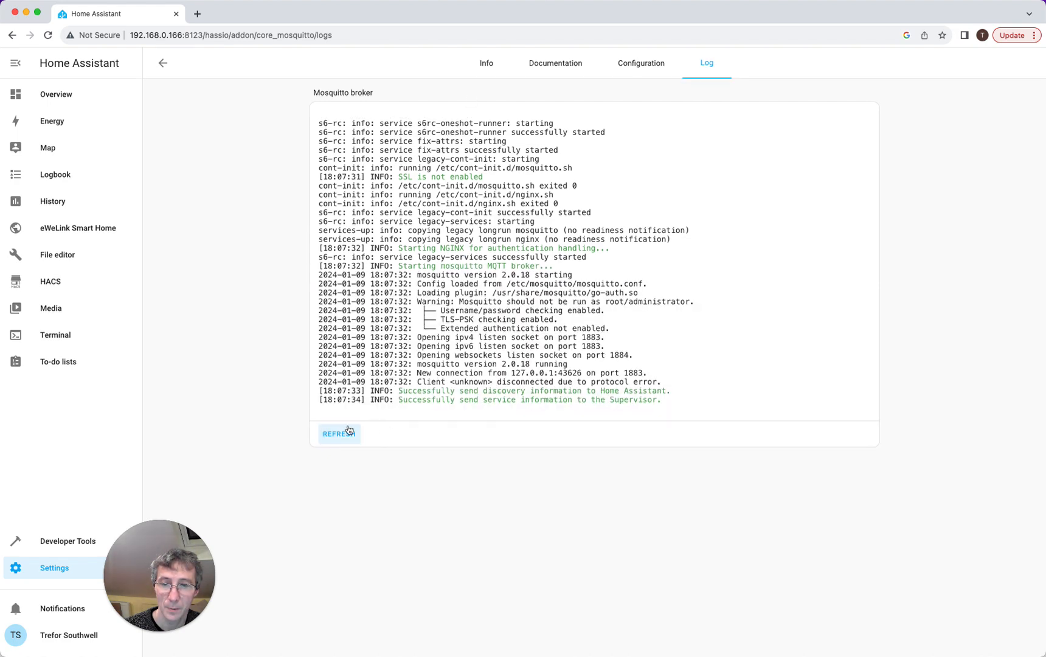
pyautogui.click(12, 569)
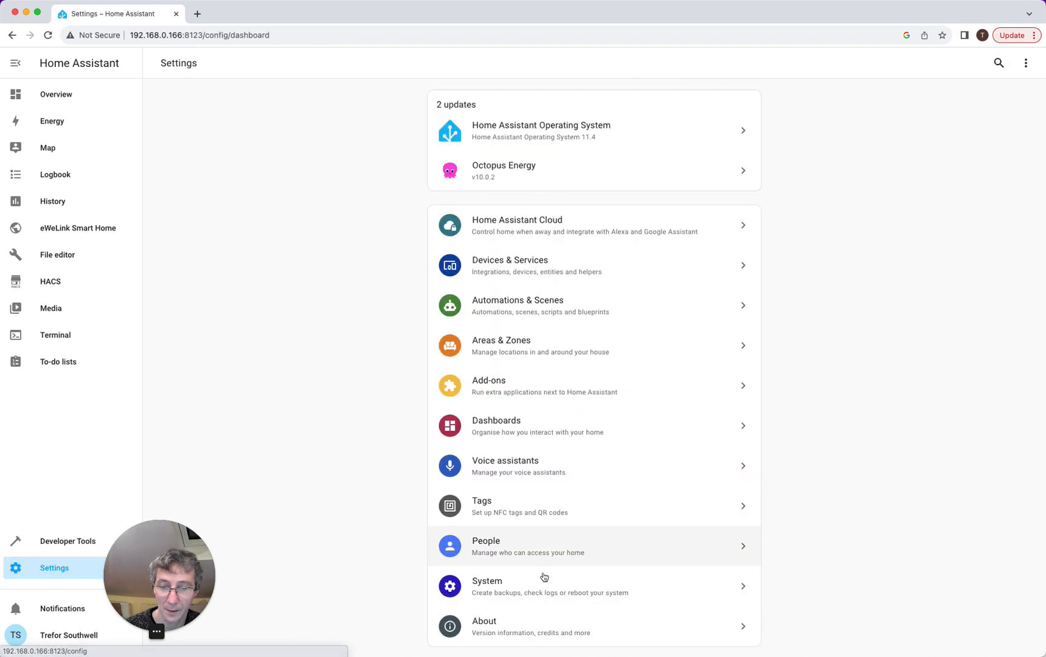
# - Navigate to the People settings and show the Users list
pyautogui.click(542, 594)
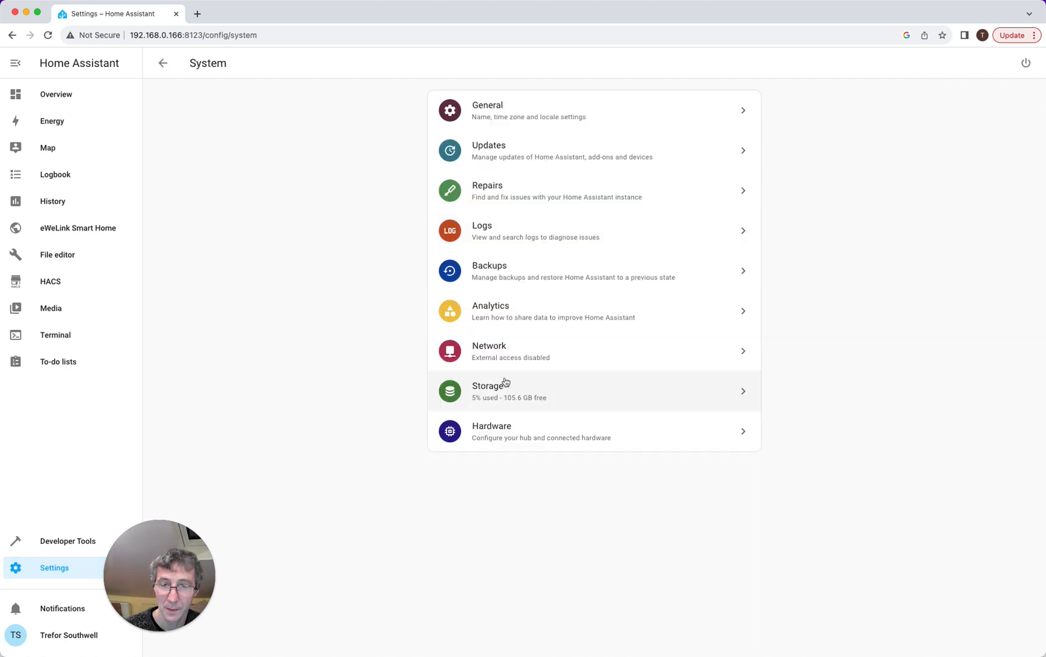
pyautogui.click(162, 64)
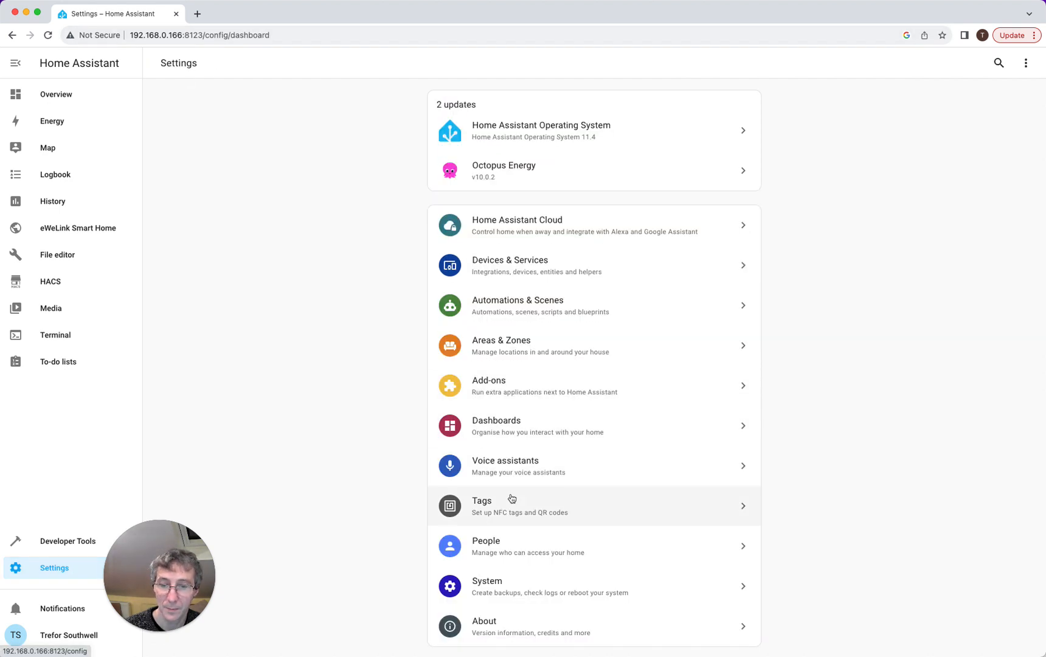
pyautogui.click(519, 554)
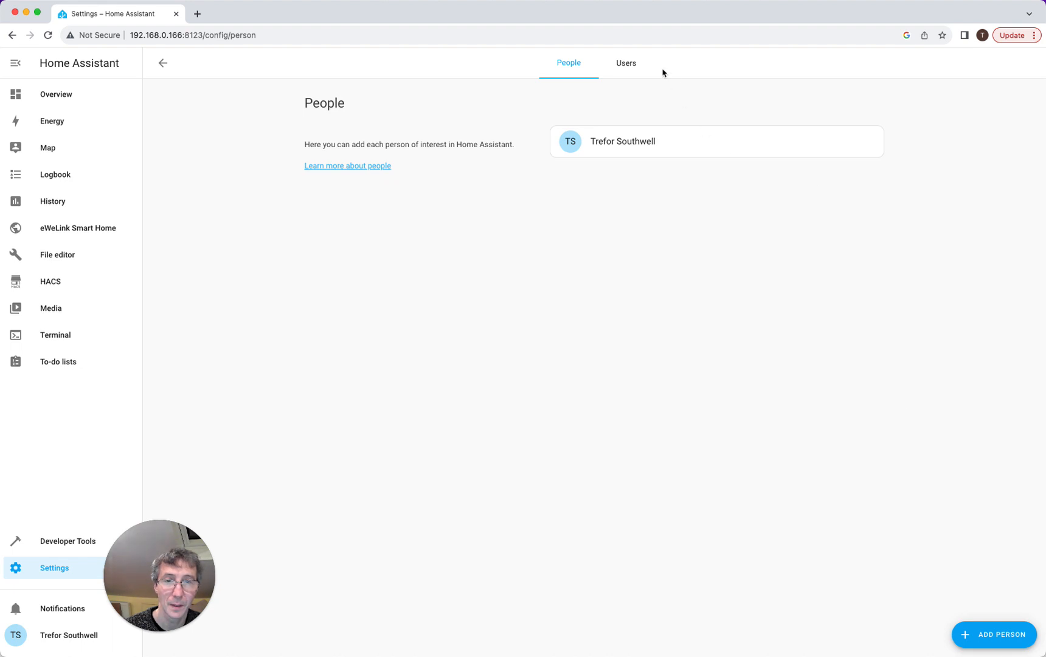
pyautogui.click(626, 69)
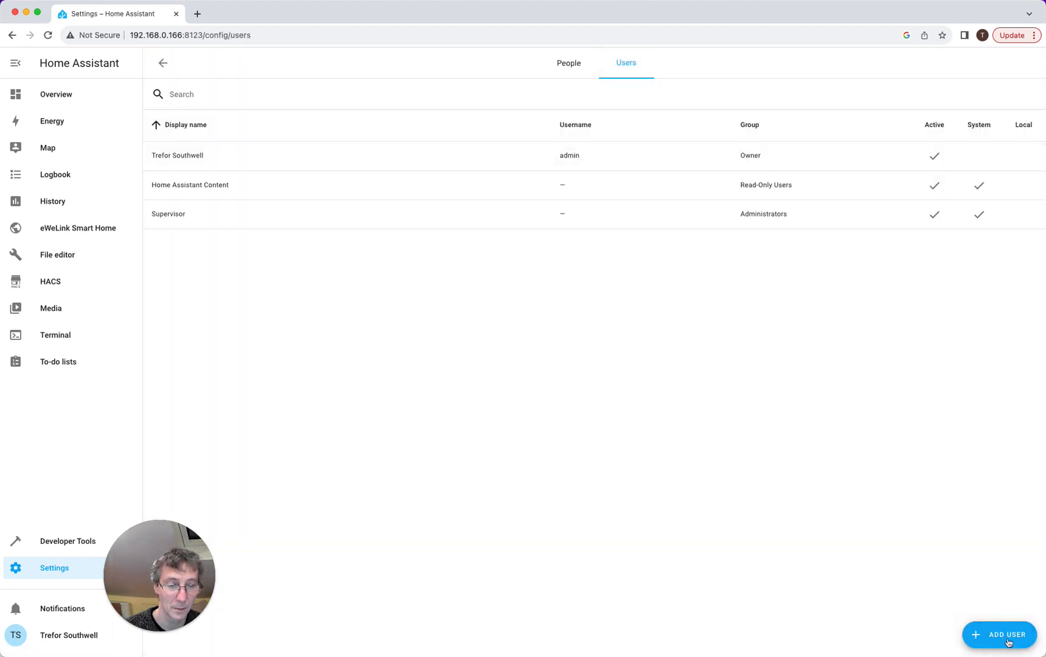
# - Create user 'MQTT Account' (username mqtt) with a password, local-network-only and administrator
pyautogui.click(1005, 636)
pyautogui.write('MQTT Ac')
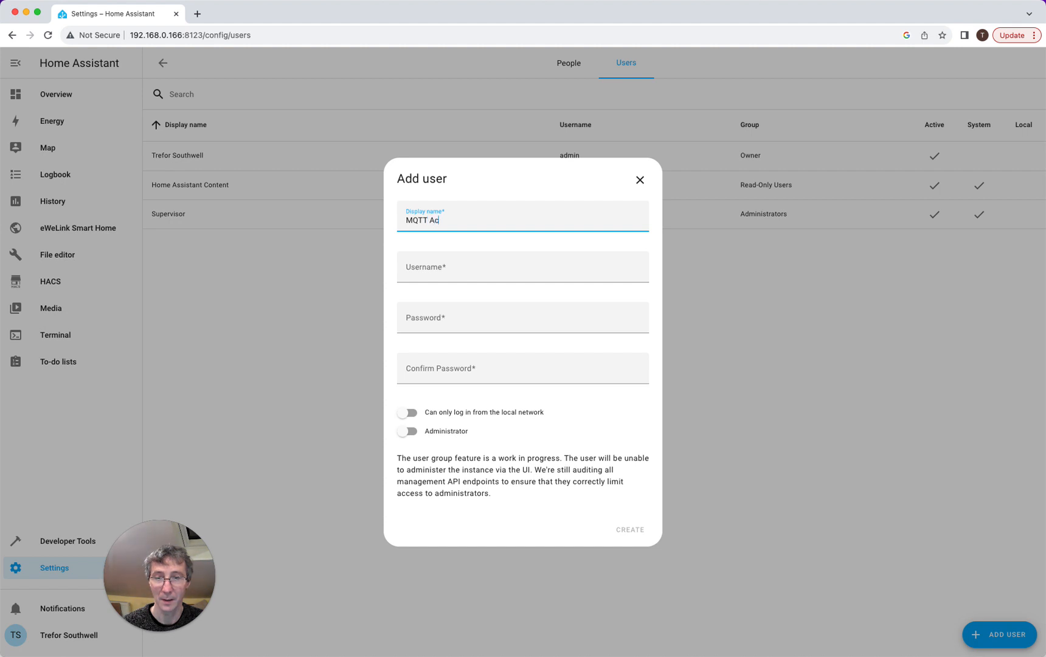
pyautogui.write('count')
pyautogui.press('Tab')
pyautogui.write('m')
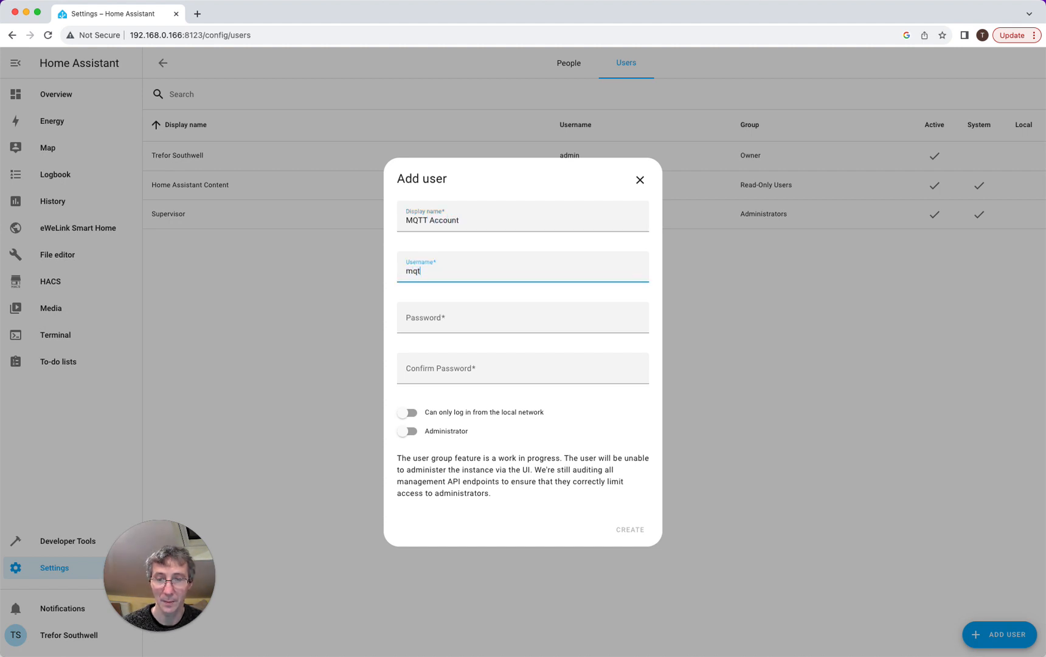
pyautogui.press('Tab')
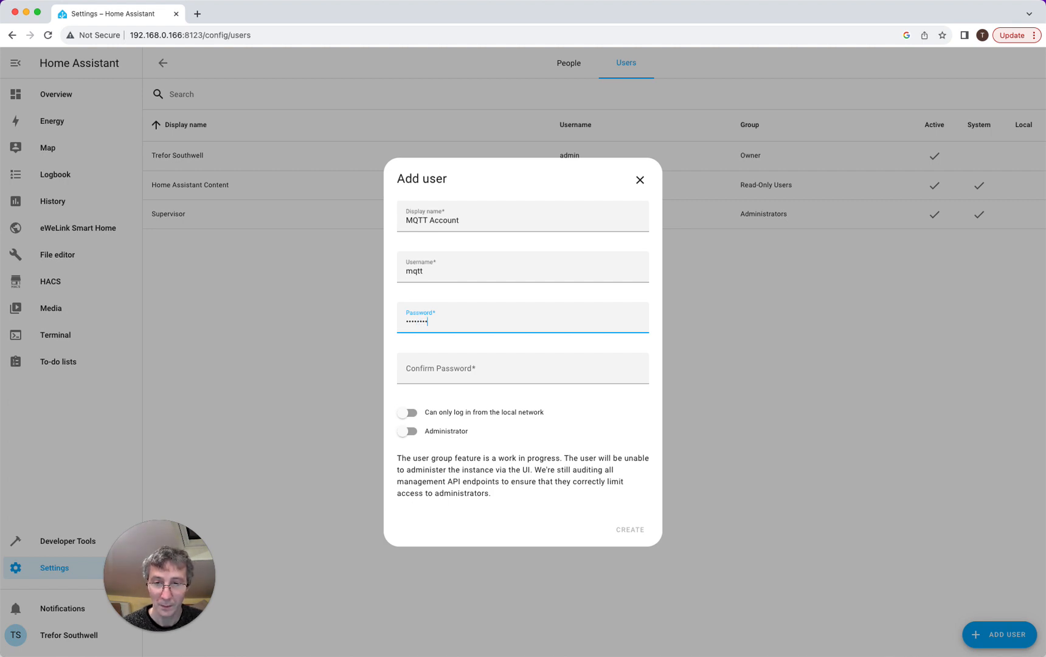
pyautogui.click(500, 373)
pyautogui.write('m')
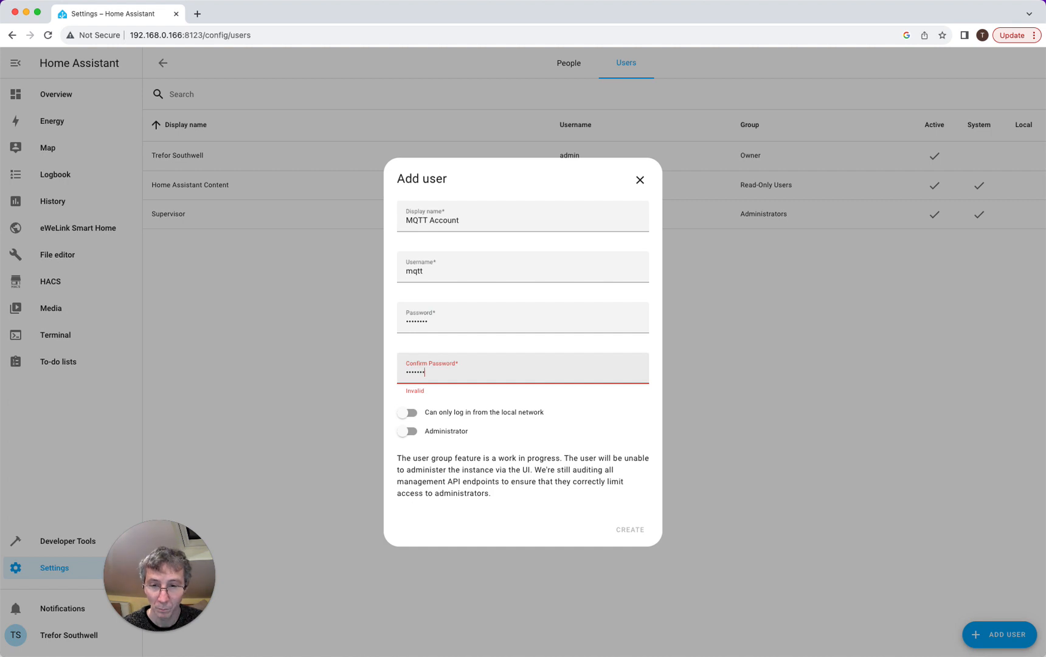
pyautogui.write('s')
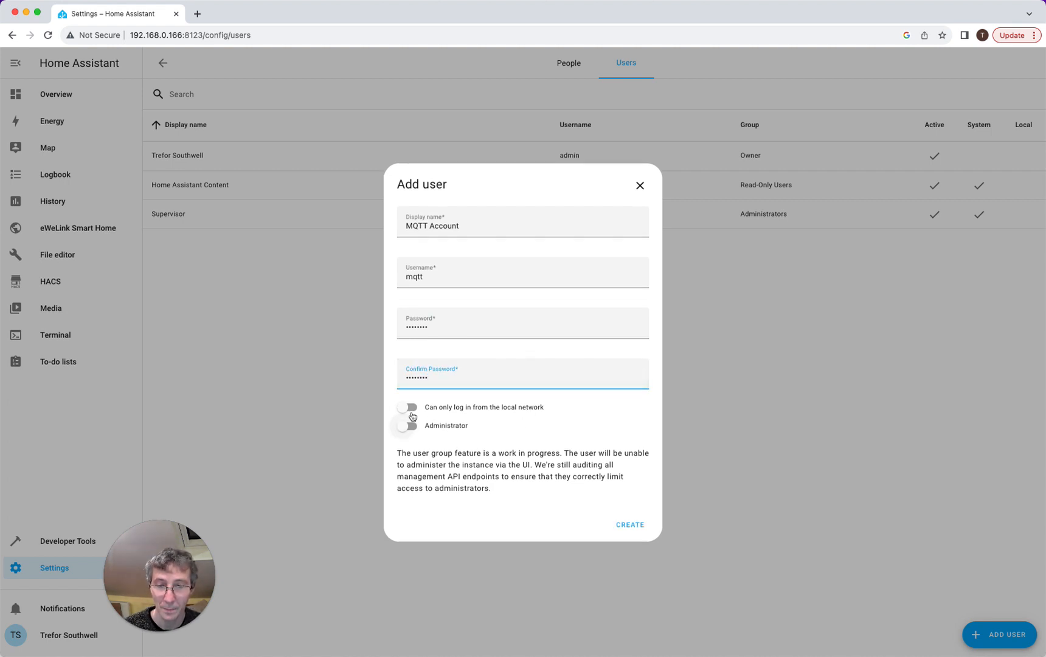
pyautogui.click(410, 408)
pyautogui.click(409, 426)
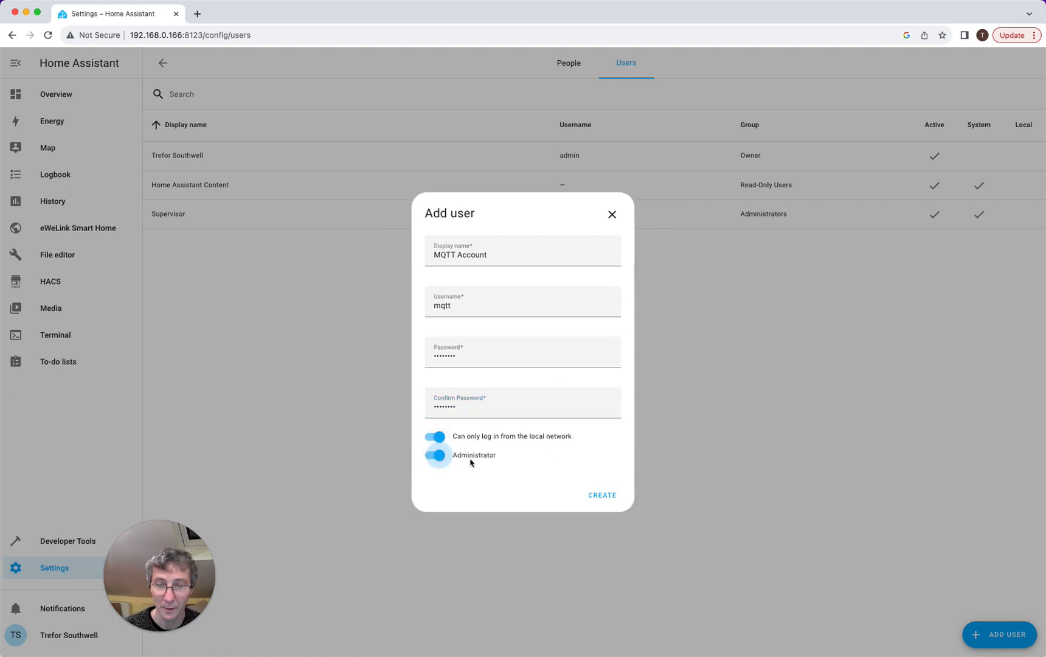
pyautogui.click(601, 495)
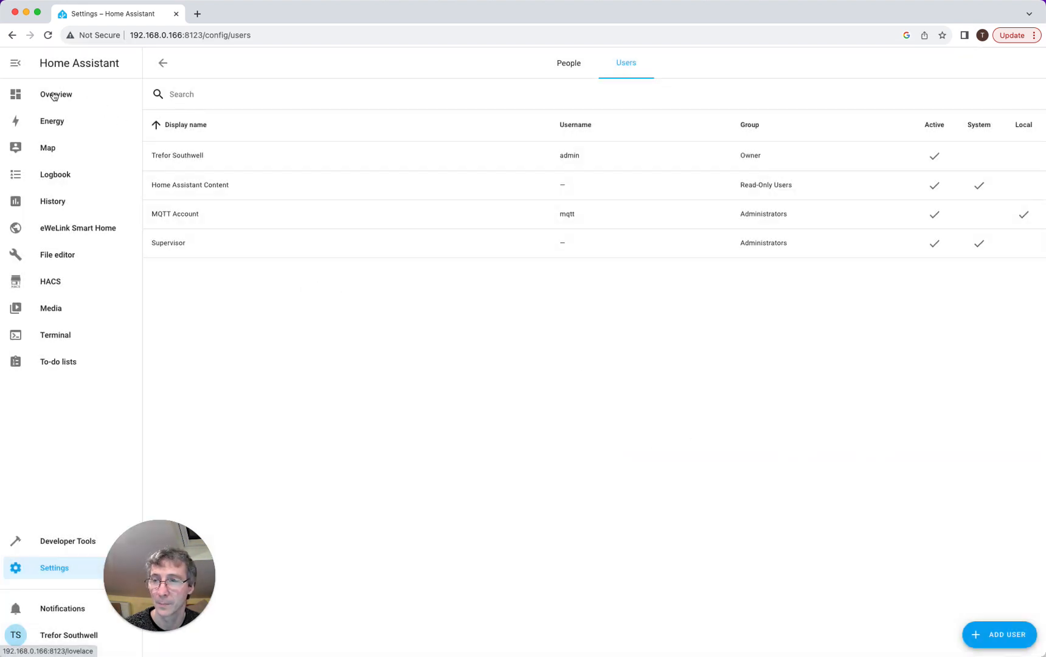
pyautogui.click(50, 574)
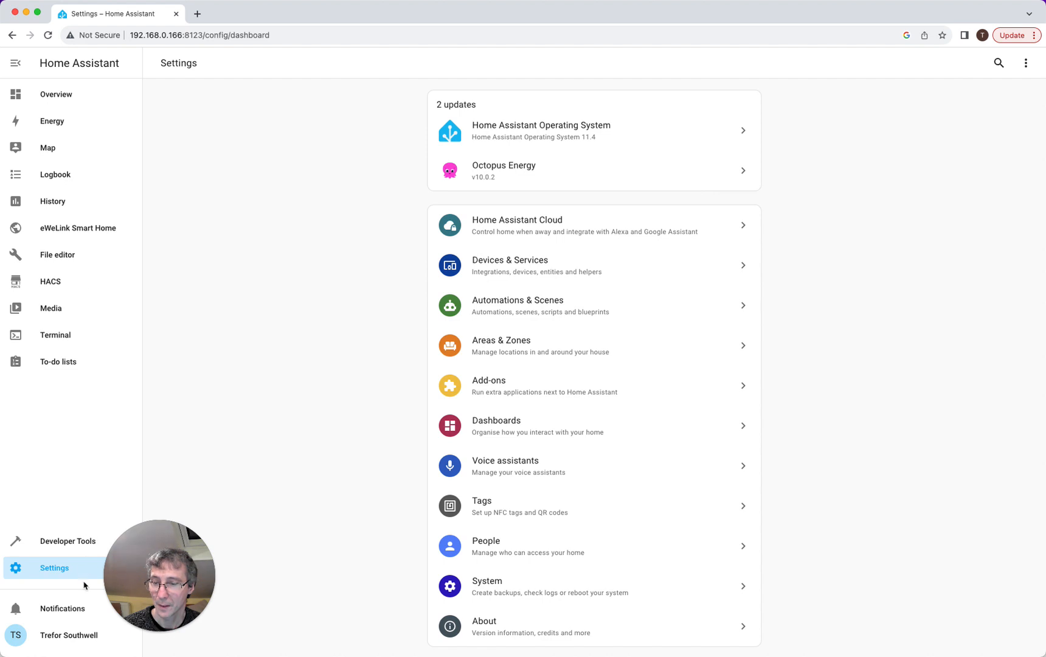
# - Review the Mosquitto broker's Documentation and Configuration tabs, then go back to the Overview dashboard
pyautogui.click(533, 386)
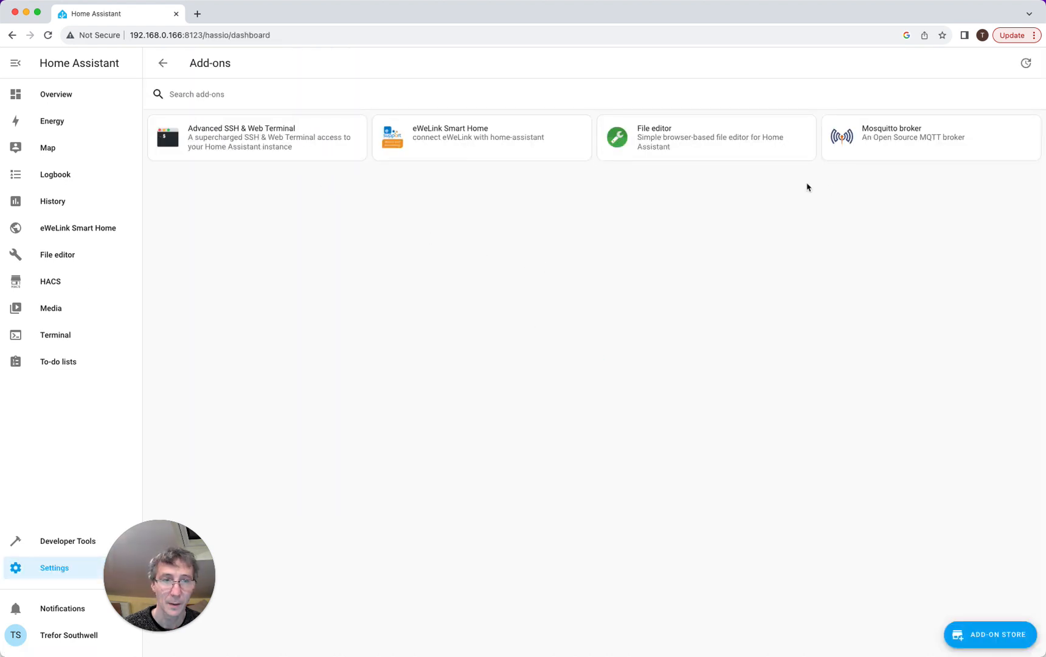
pyautogui.click(922, 154)
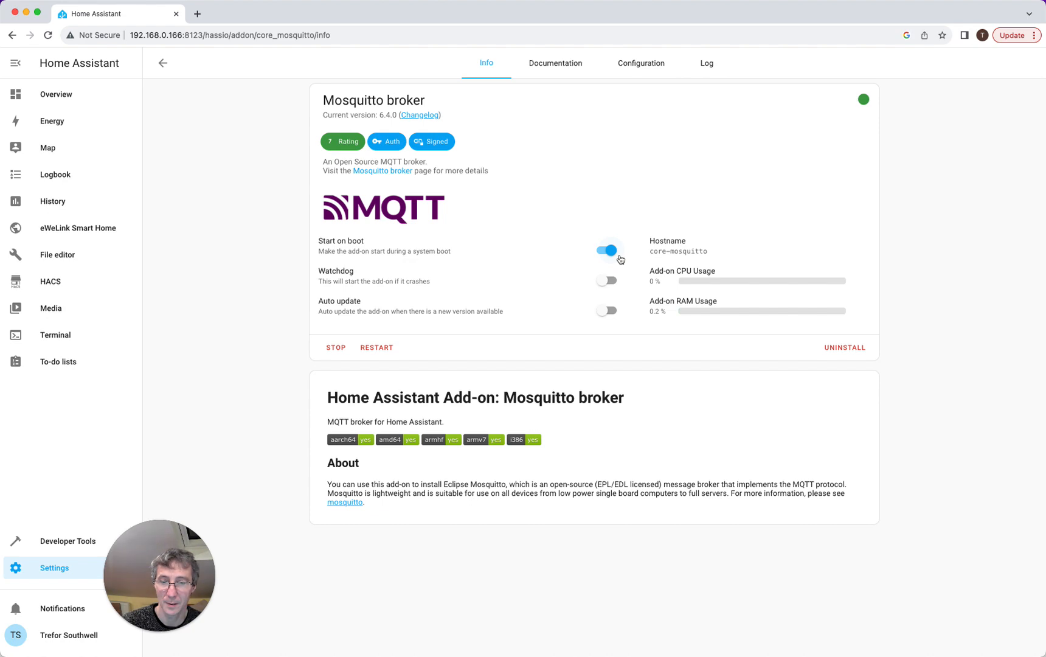
pyautogui.click(567, 64)
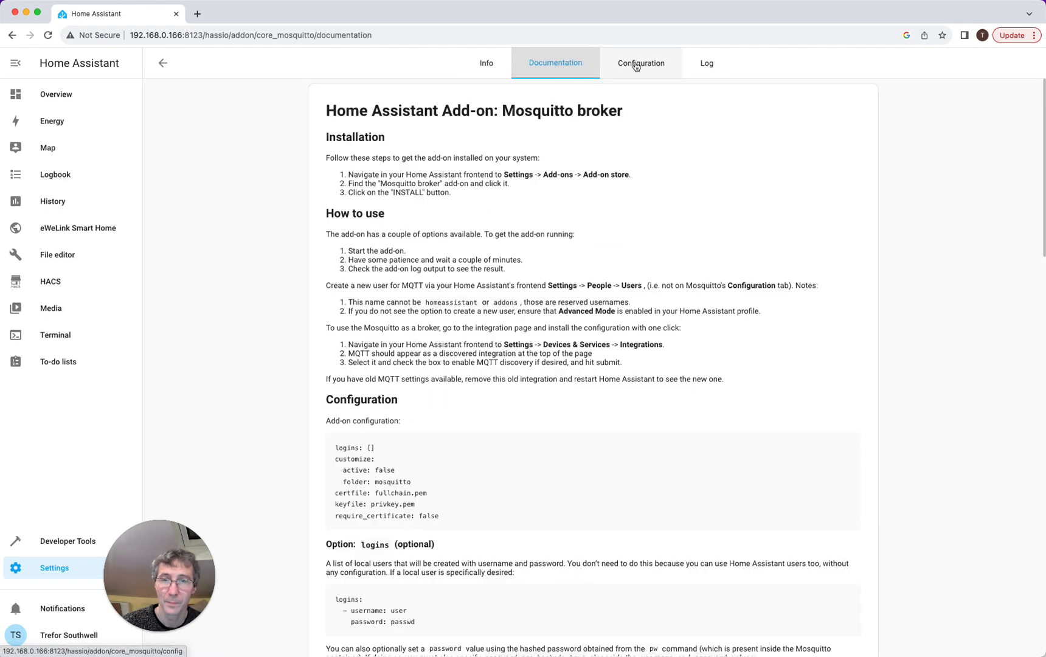
pyautogui.click(635, 66)
pyautogui.scroll(-3, 613, 171)
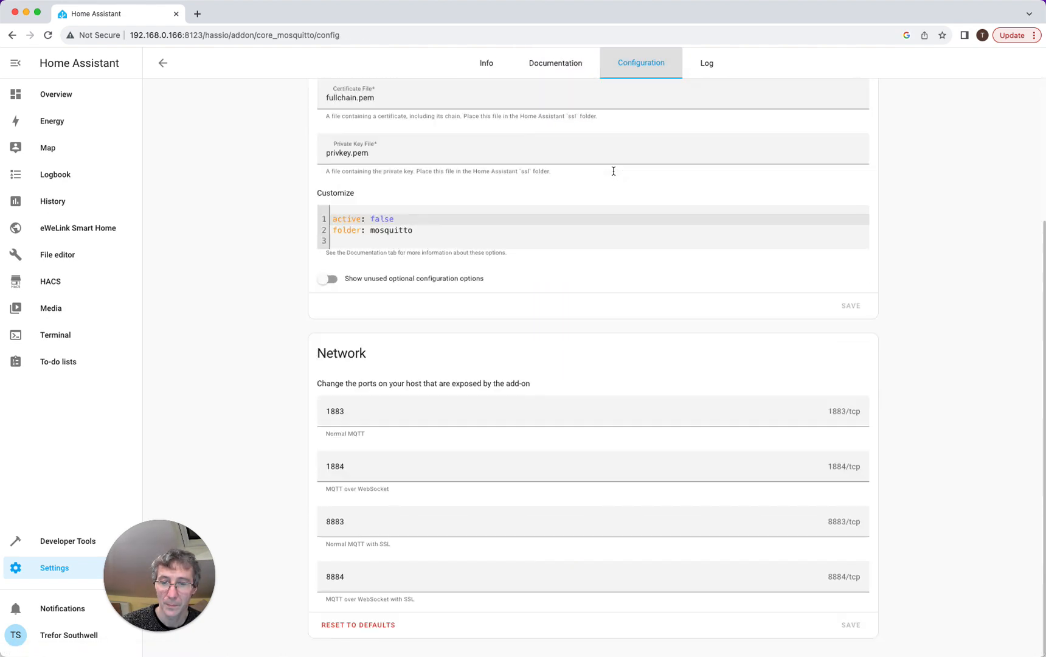
pyautogui.scroll(4, 613, 175)
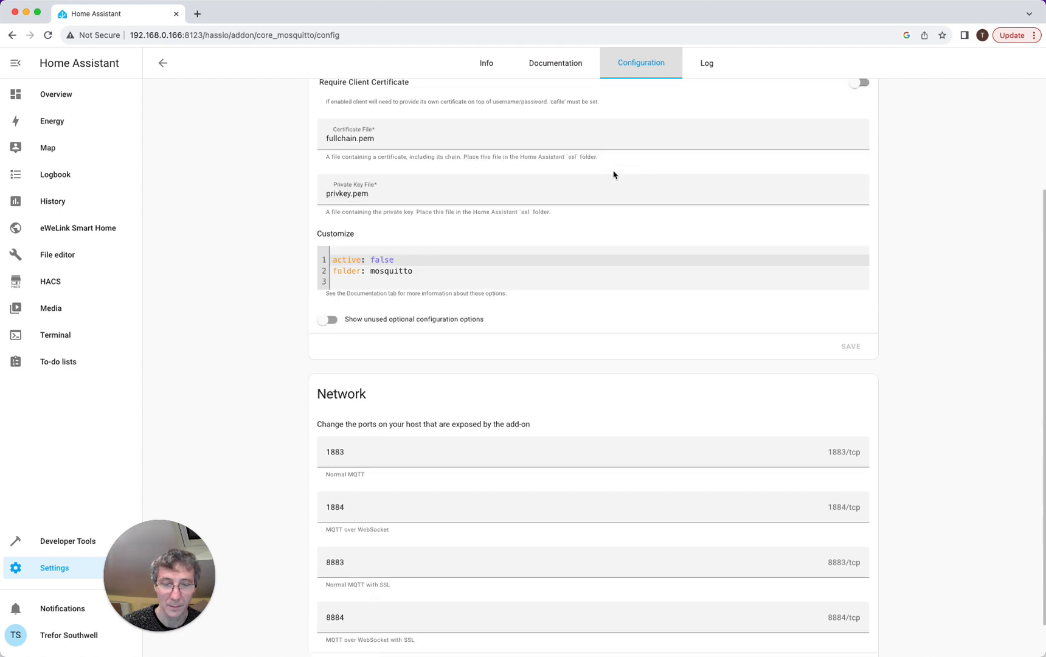
pyautogui.click(163, 63)
pyautogui.click(78, 94)
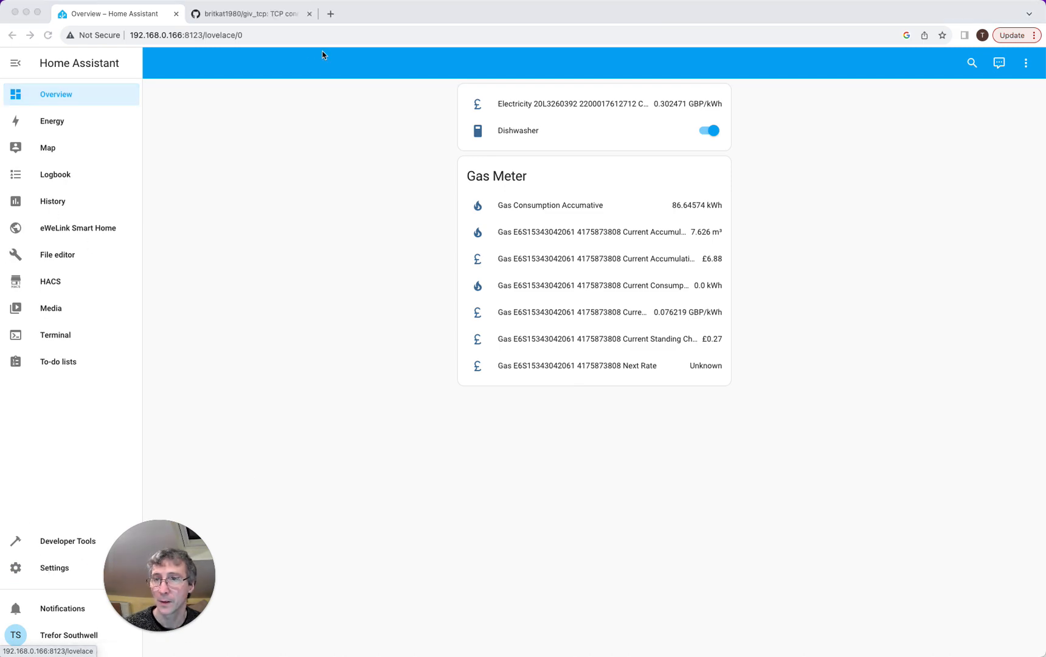
# - Copy the giv_tcp repository URL from GitHub and return to Home Assistant's Settings
pyautogui.click(263, 15)
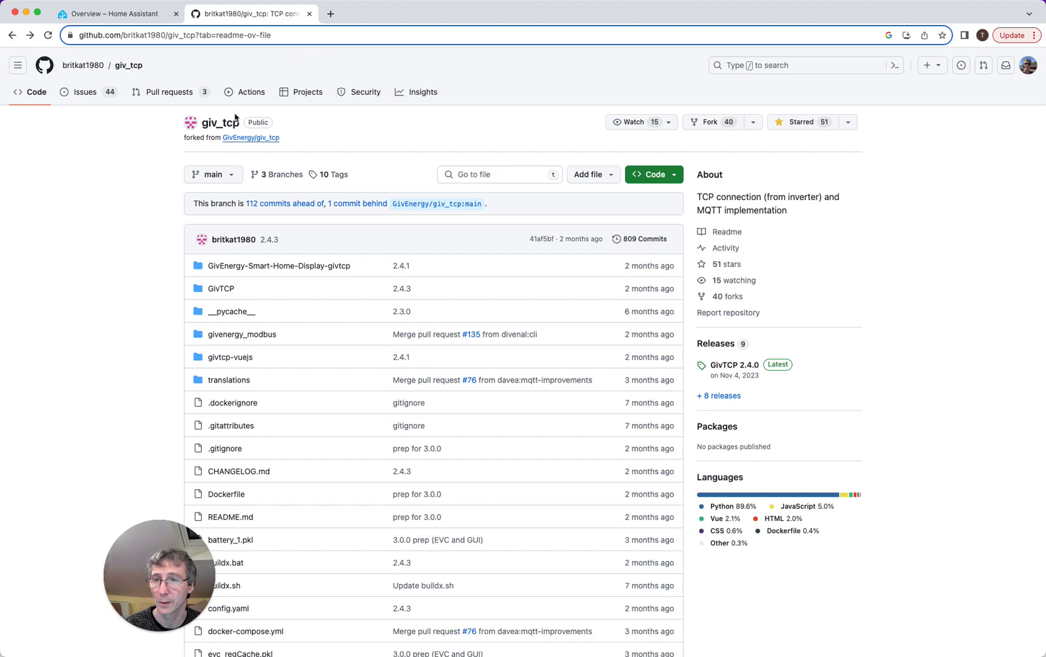
pyautogui.scroll(-10, 264, 175)
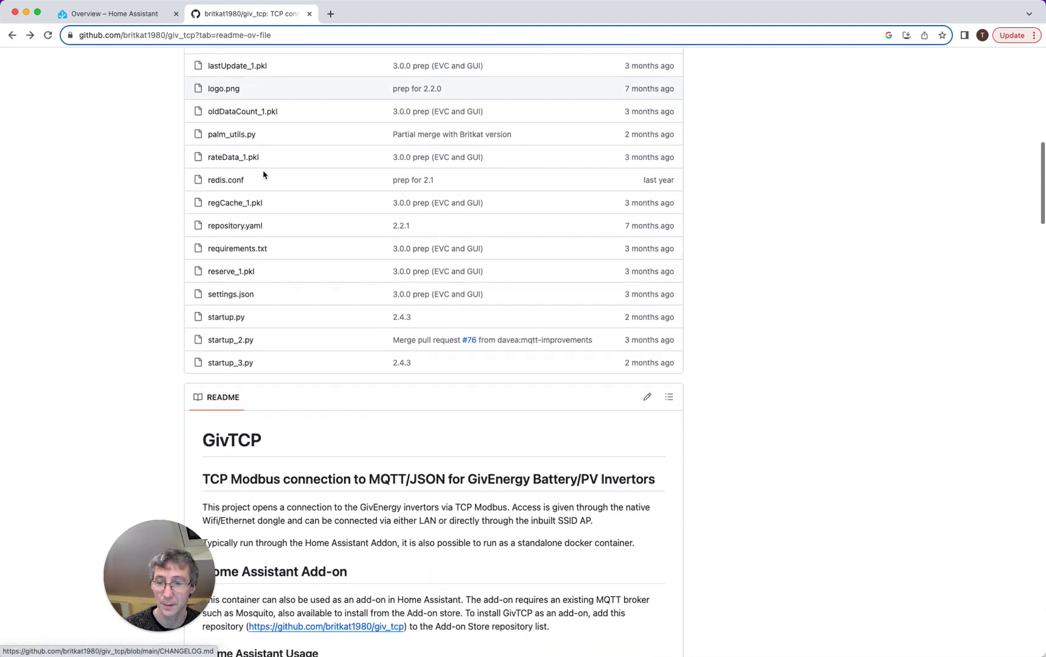
pyautogui.scroll(-5, 263, 175)
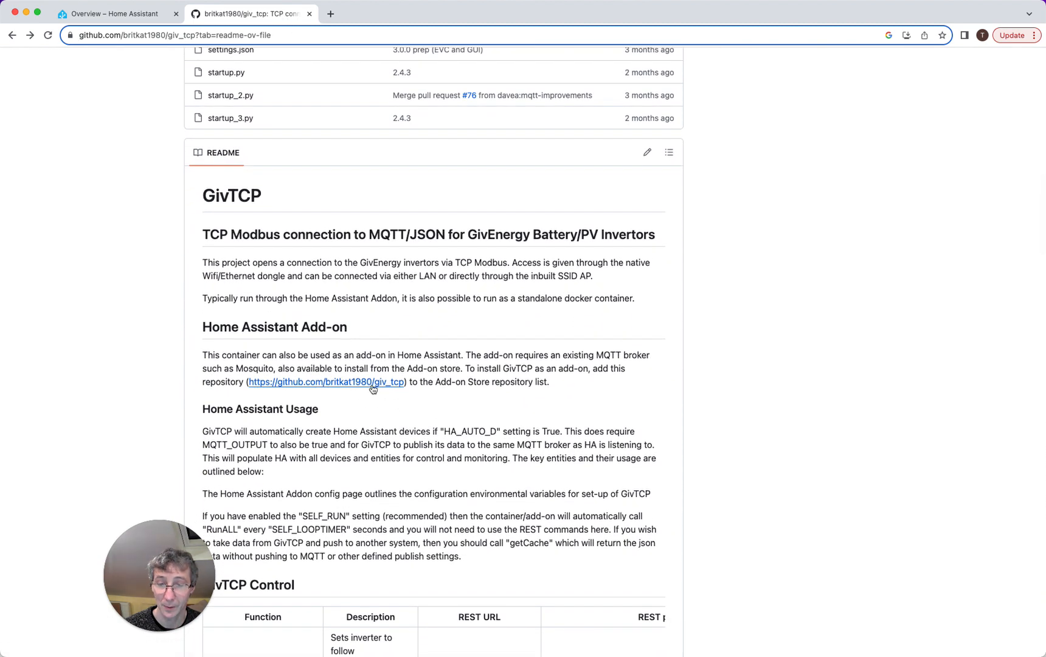
pyautogui.click(373, 384)
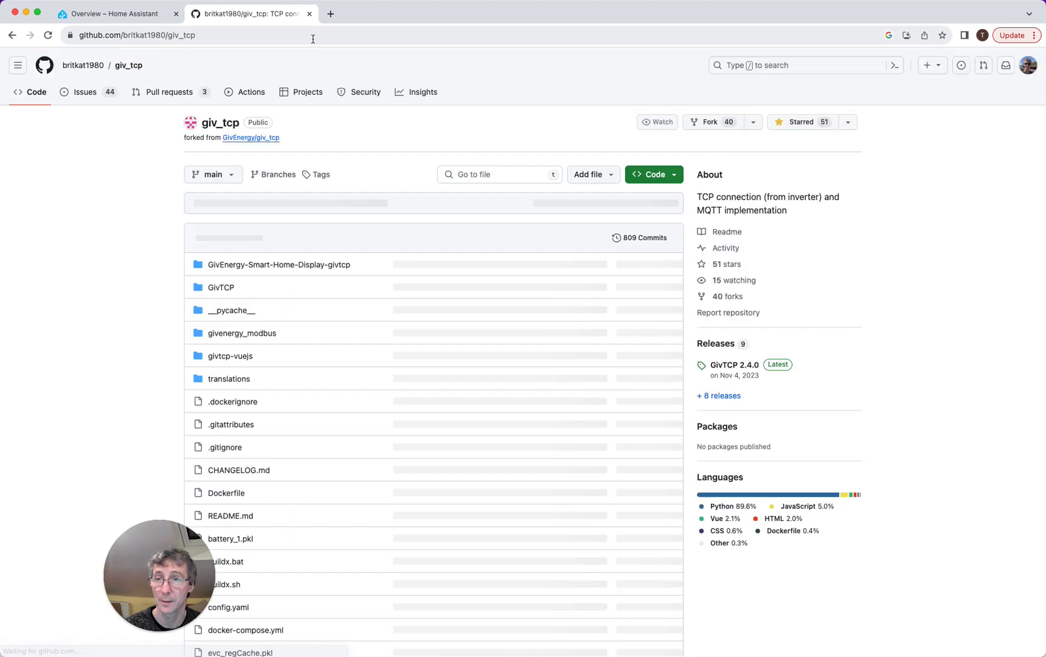
pyautogui.click(313, 38)
pyautogui.press('super+c')
pyautogui.click(154, 8)
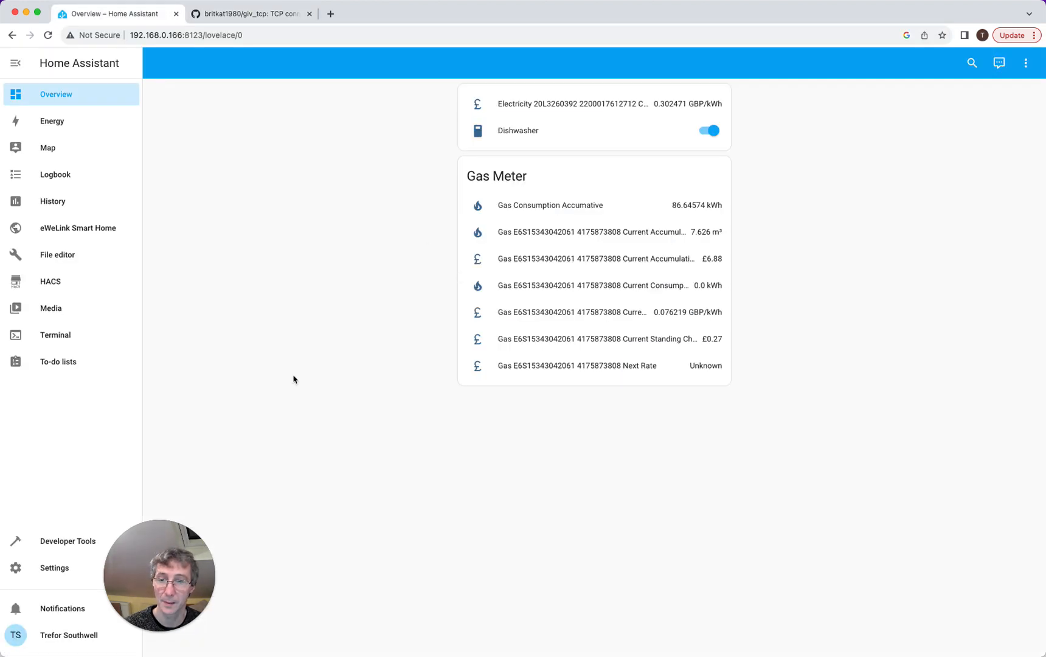
pyautogui.click(65, 574)
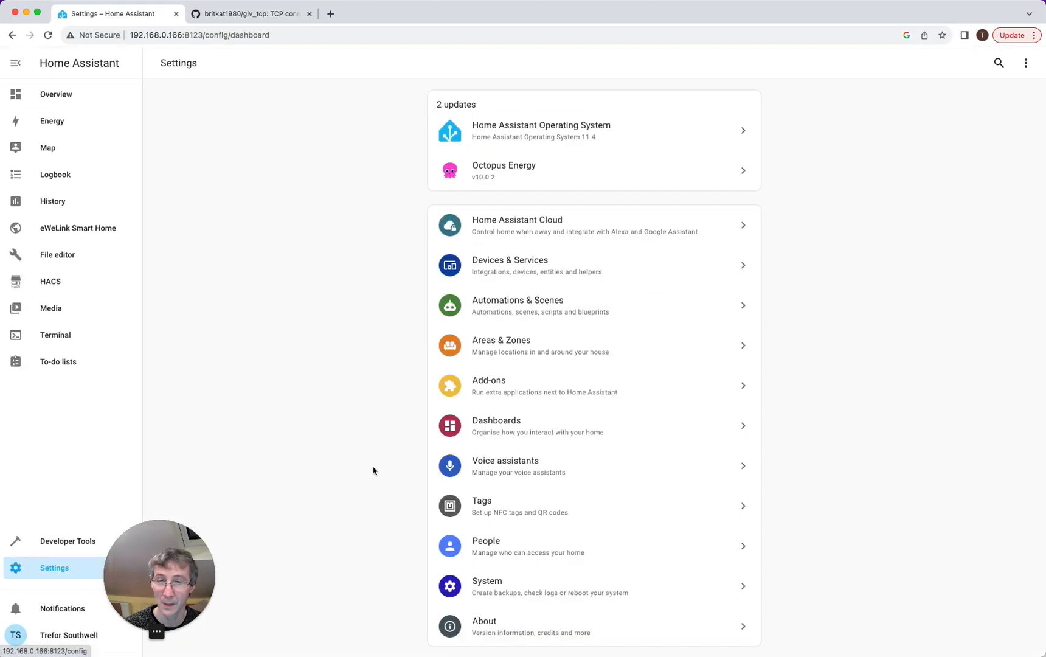
# - Add the pasted giv_tcp URL in the Add-on Store's Repositories dialog and close it
pyautogui.click(558, 383)
pyautogui.click(1010, 633)
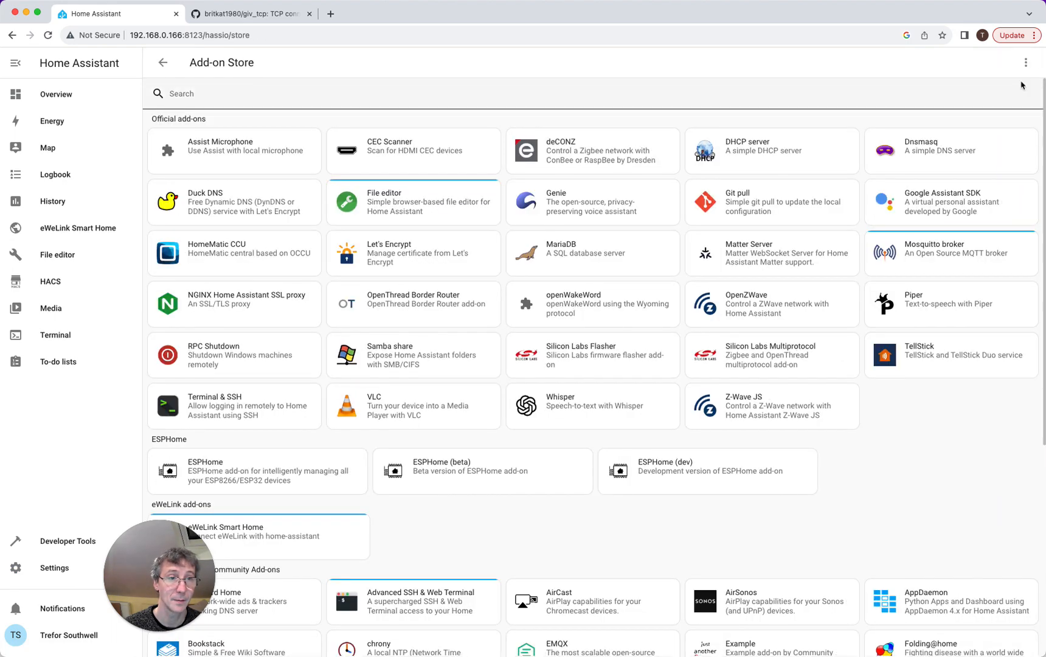
pyautogui.click(1025, 63)
pyautogui.click(987, 120)
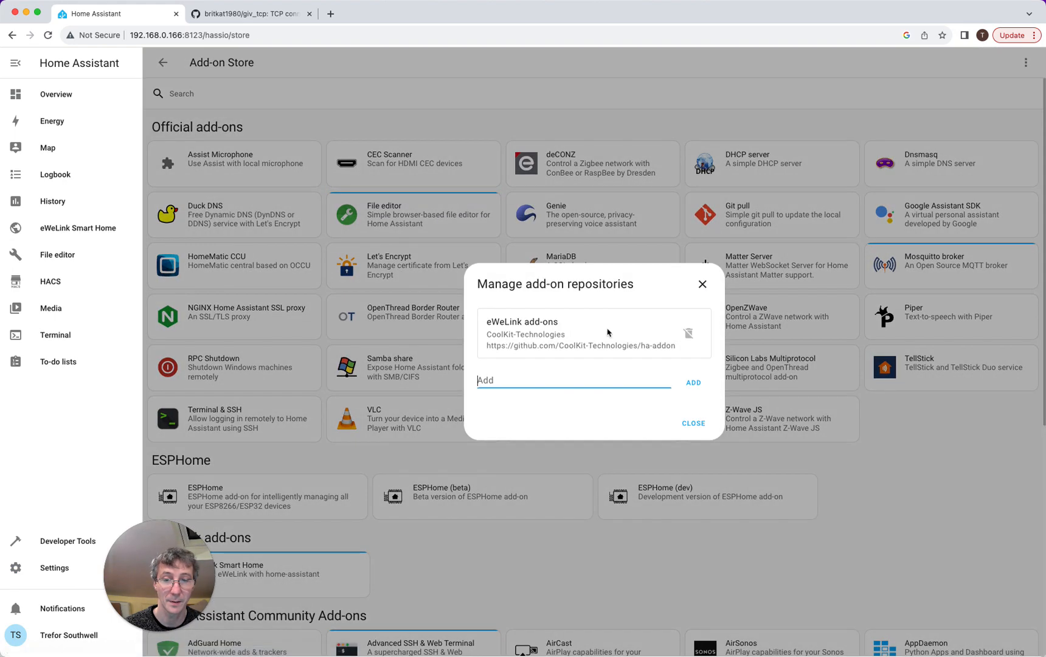
pyautogui.click(579, 378)
pyautogui.press('super+v')
pyautogui.click(683, 384)
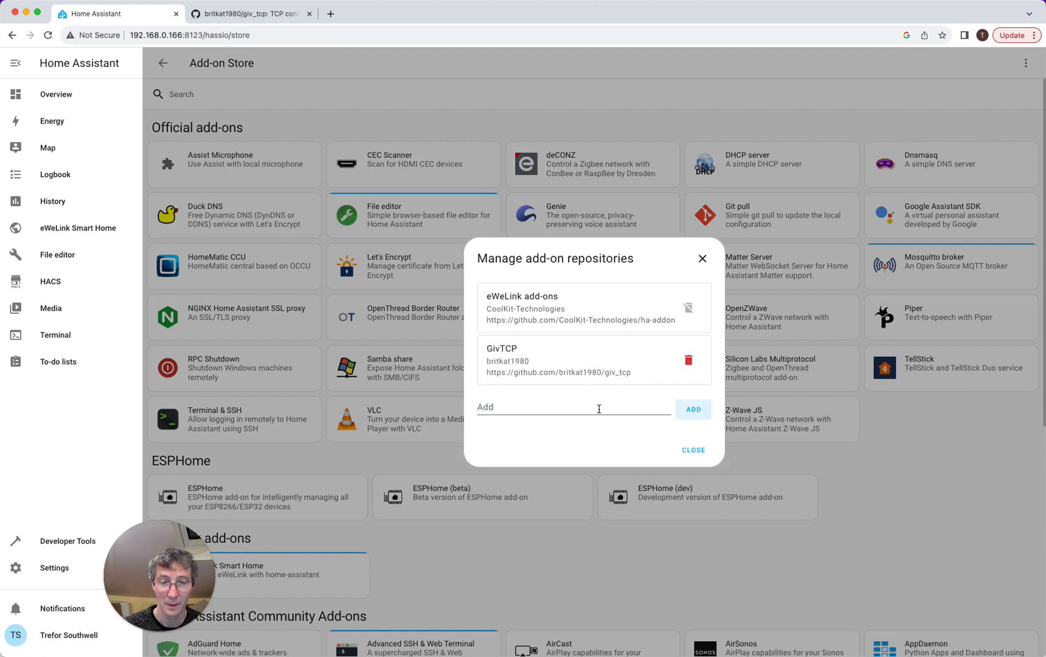
pyautogui.click(692, 450)
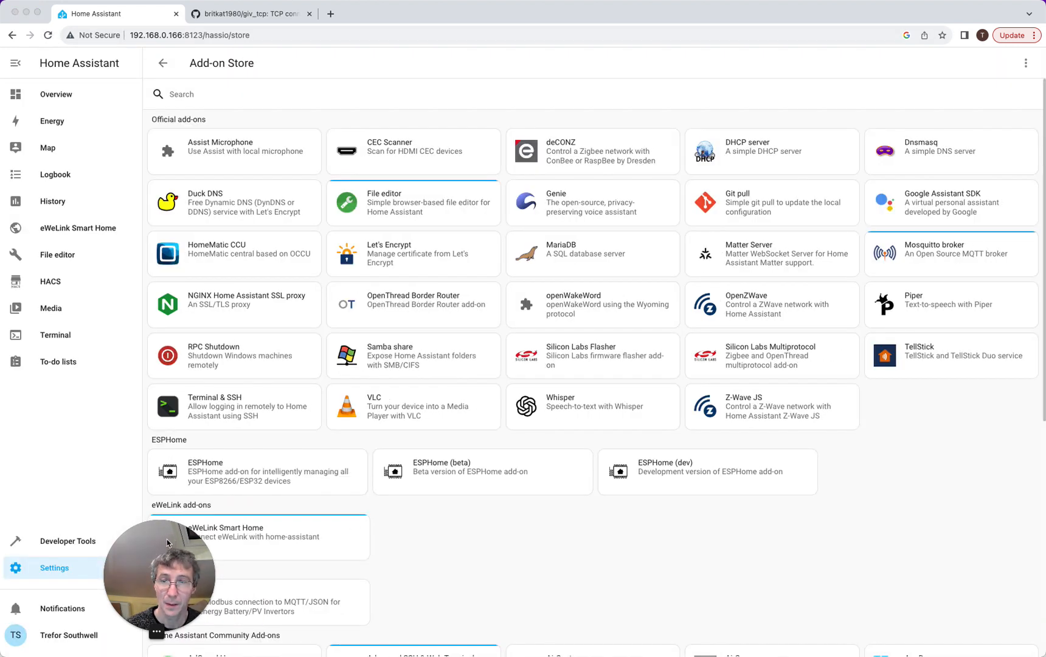
# - Install the GivTCP add-on from the store and show its Configuration options
pyautogui.moveTo(166, 539); pyautogui.dragTo(127, 544)
pyautogui.scroll(-3, 335, 494)
pyautogui.scroll(-3, 335, 494)
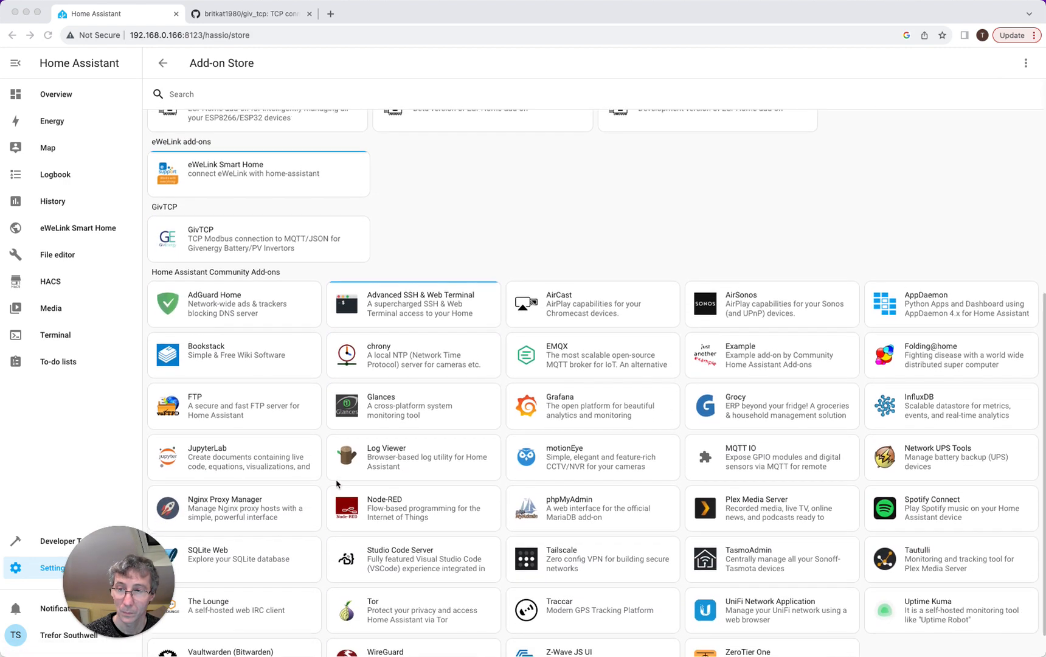
pyautogui.click(252, 235)
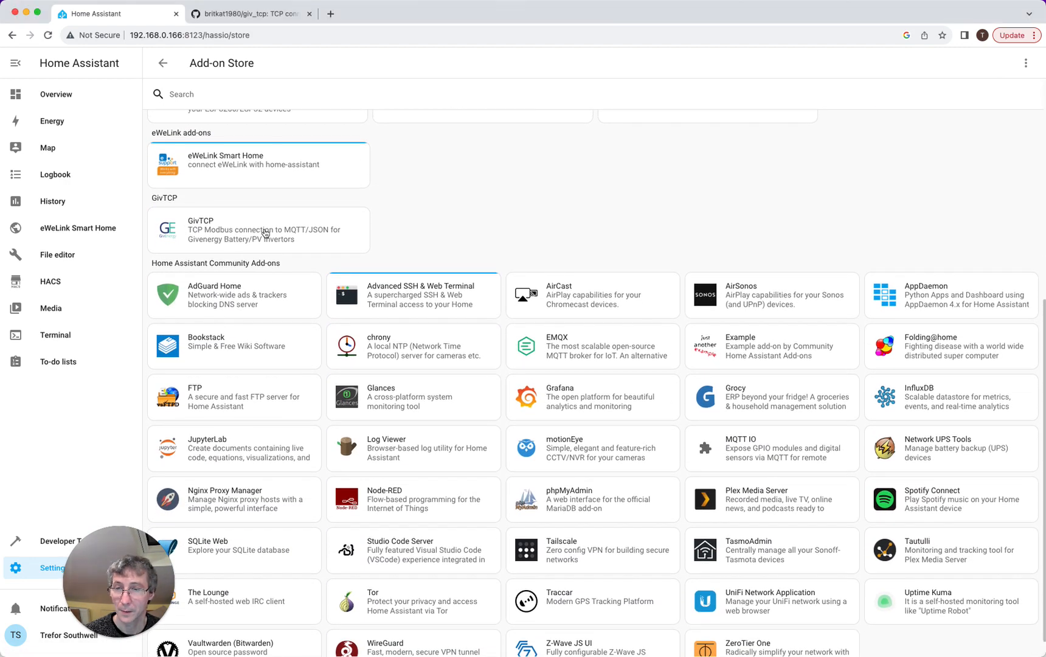
pyautogui.click(357, 259)
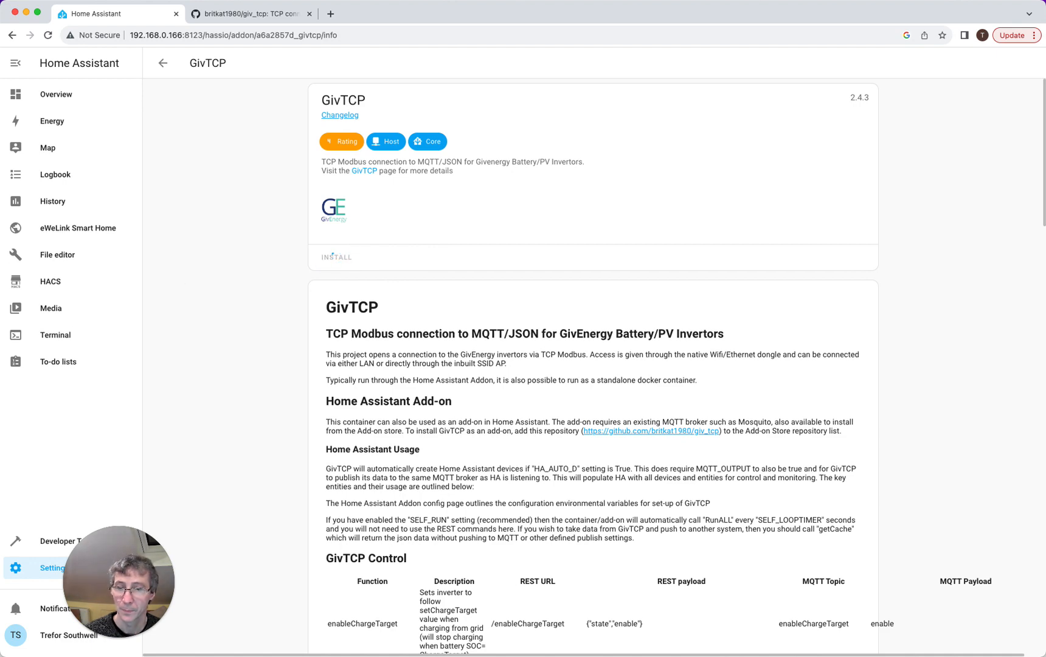
pyautogui.click(599, 65)
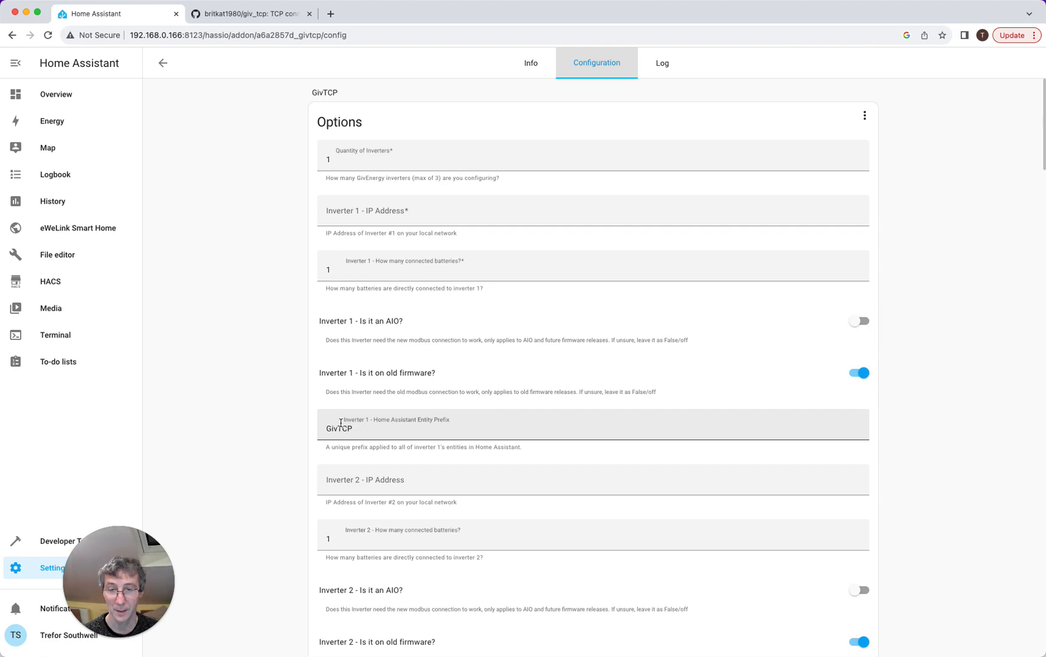
# - Replace the GivTCP MQTT broker hostname core-mosquitto with 192.168.0.166
pyautogui.scroll(-10, 341, 423)
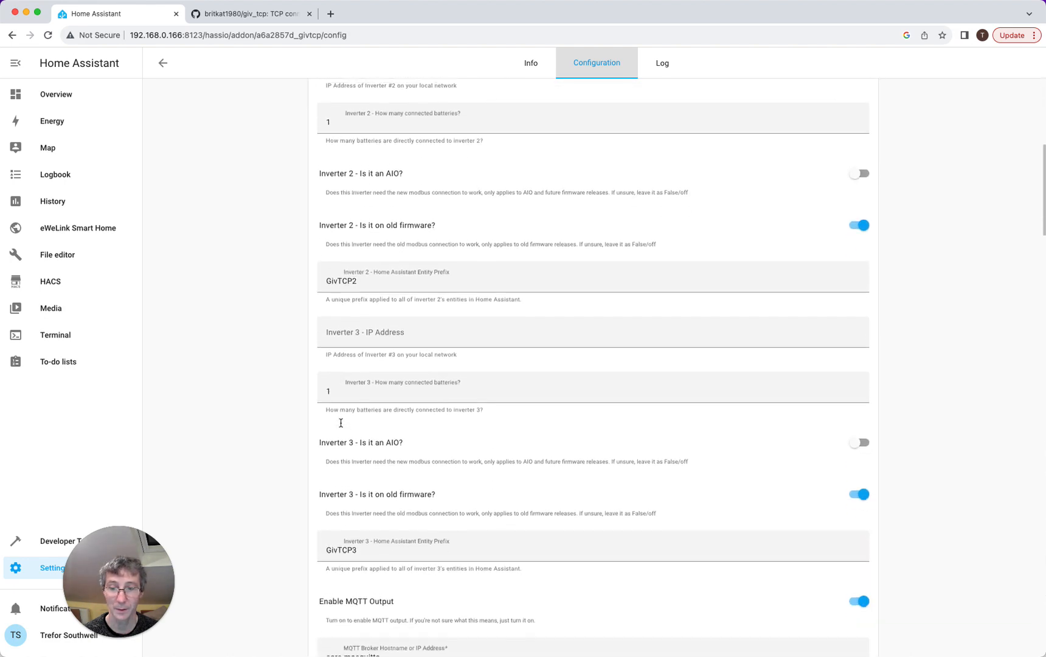
pyautogui.scroll(-4, 341, 425)
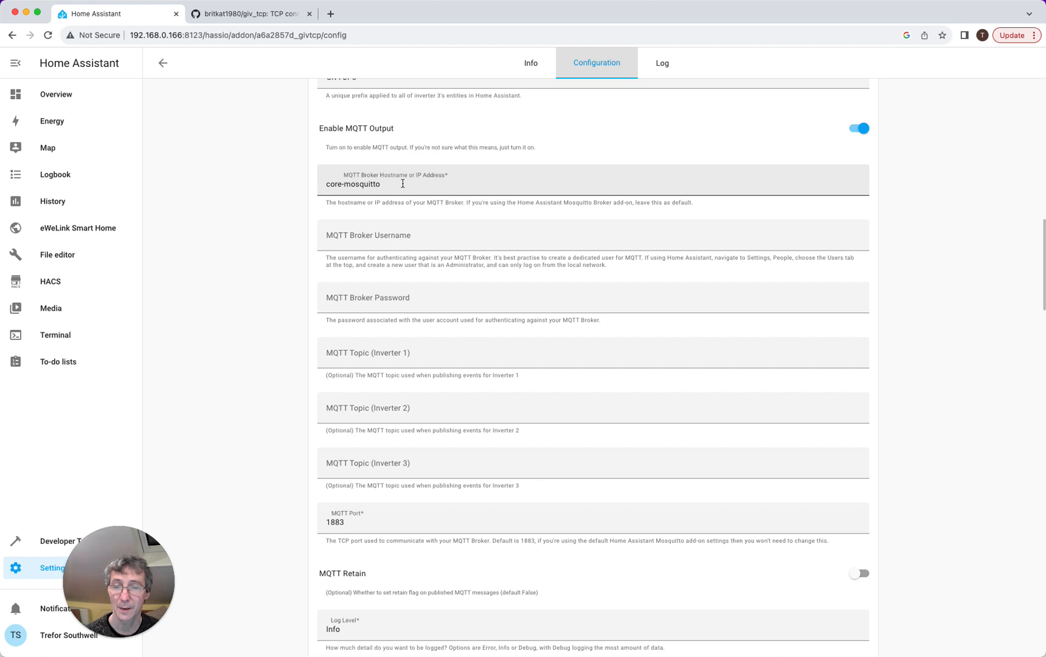
pyautogui.moveTo(403, 184); pyautogui.dragTo(322, 184)
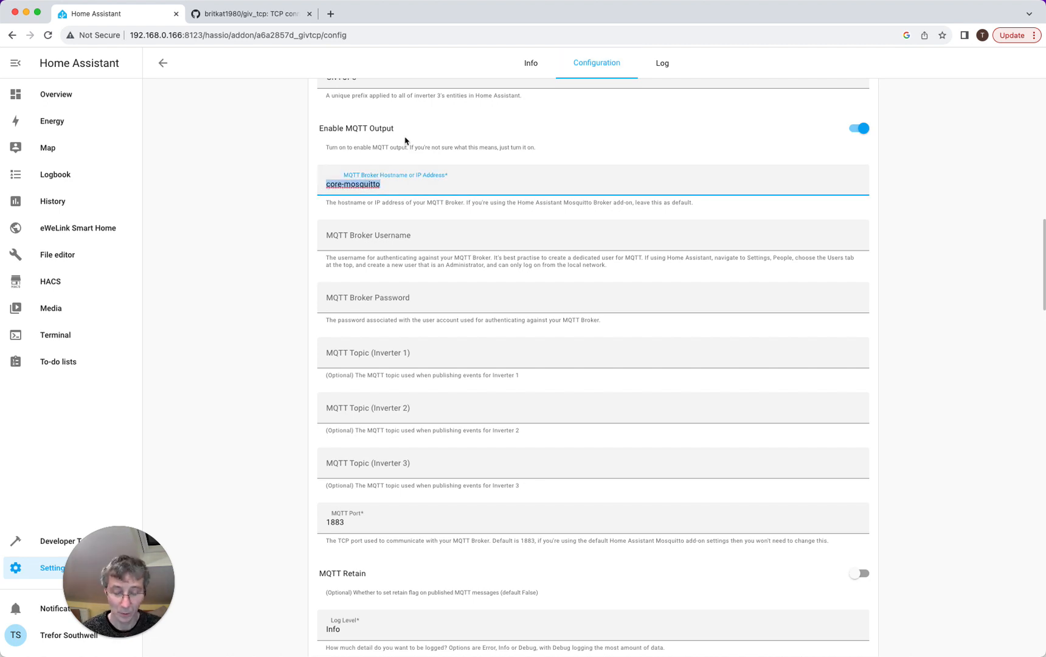
pyautogui.write('homeassistant.local')
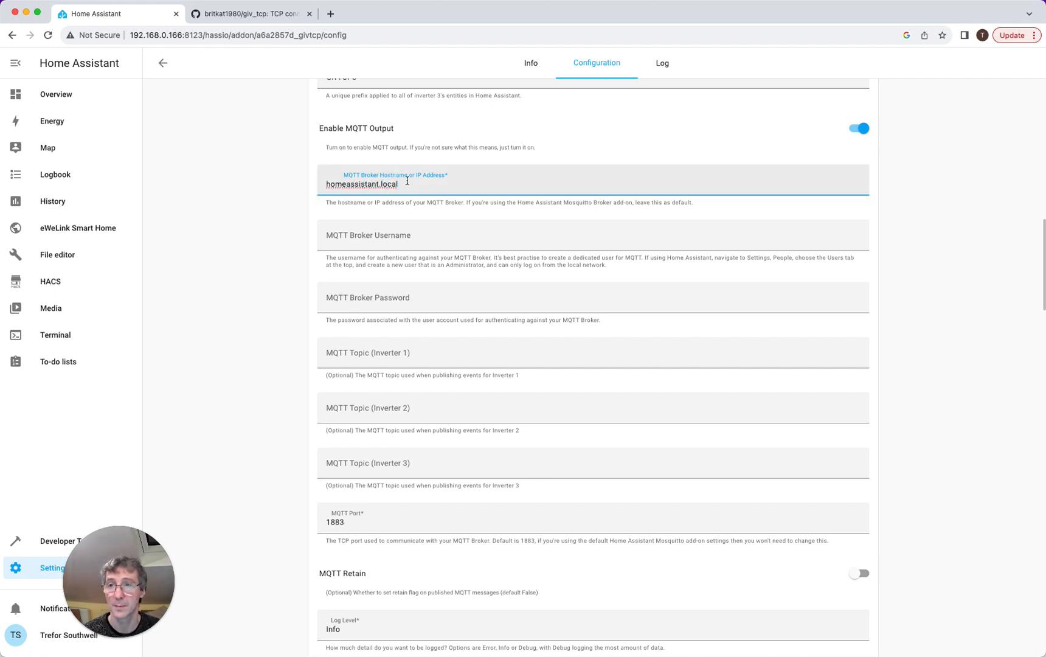
pyautogui.moveTo(409, 184); pyautogui.dragTo(287, 189)
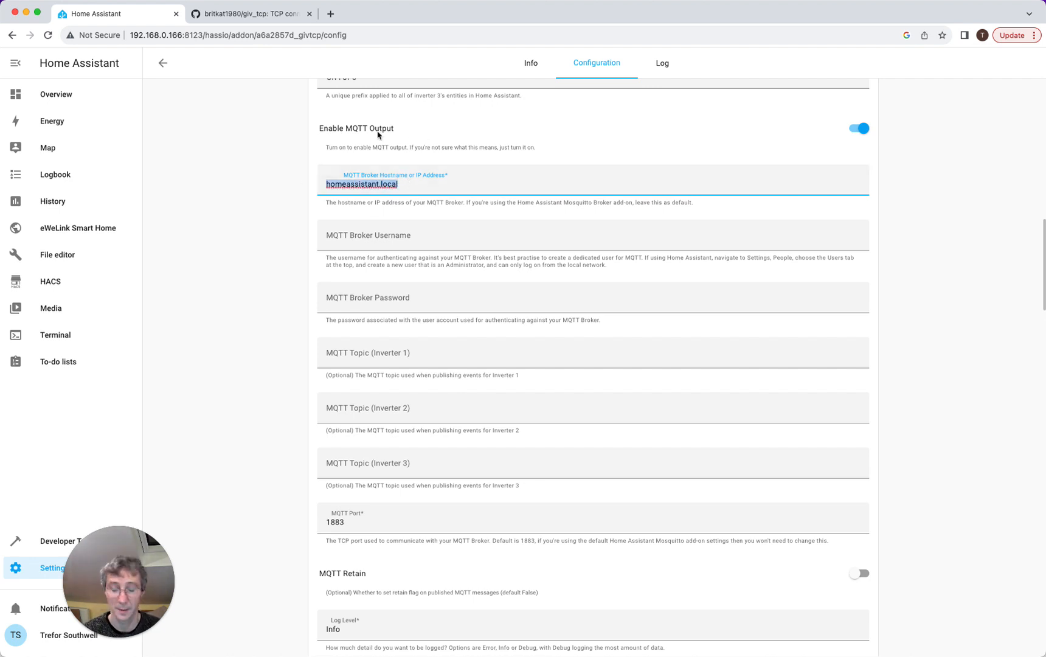
pyautogui.write('192.168.0.166')
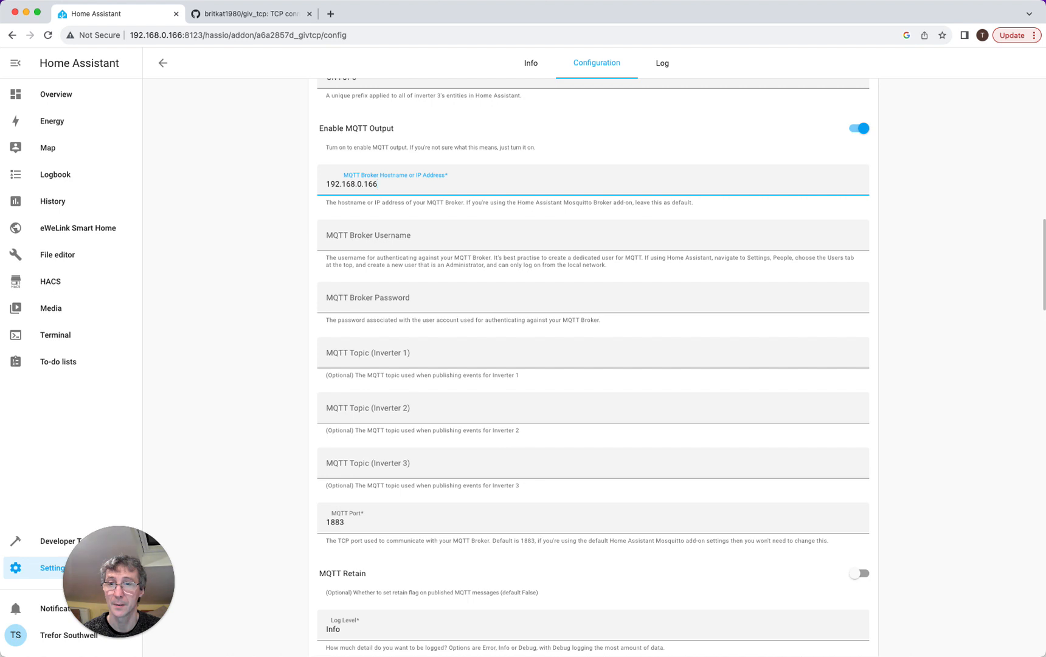
# - Enter the MQTT broker username and password in the GivTCP configuration
pyautogui.click(358, 235)
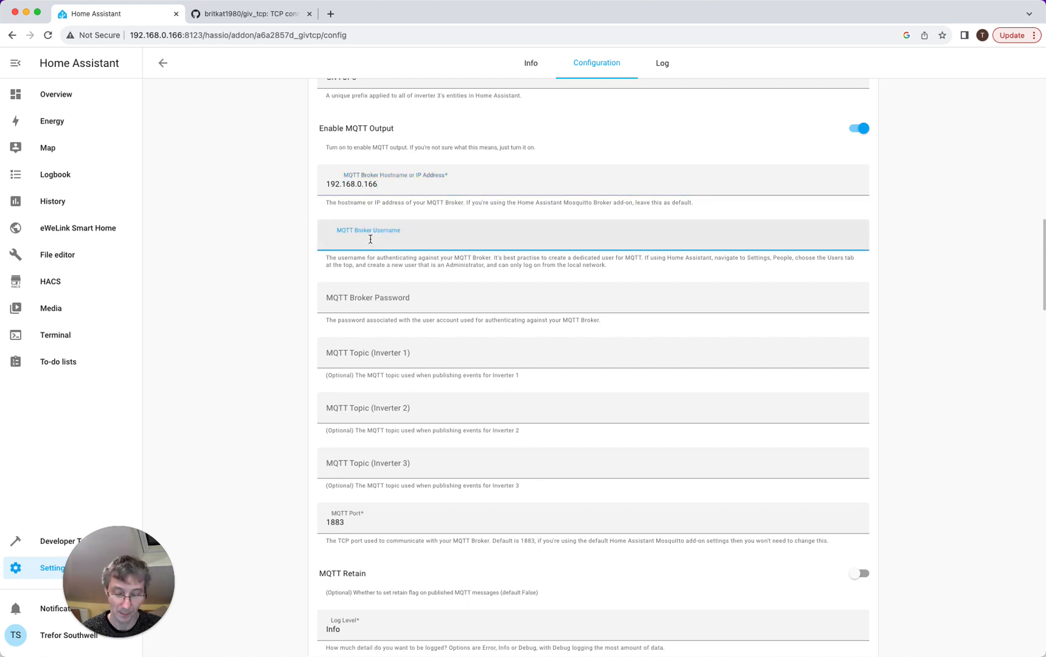
pyautogui.write('mqtt')
pyautogui.click(374, 291)
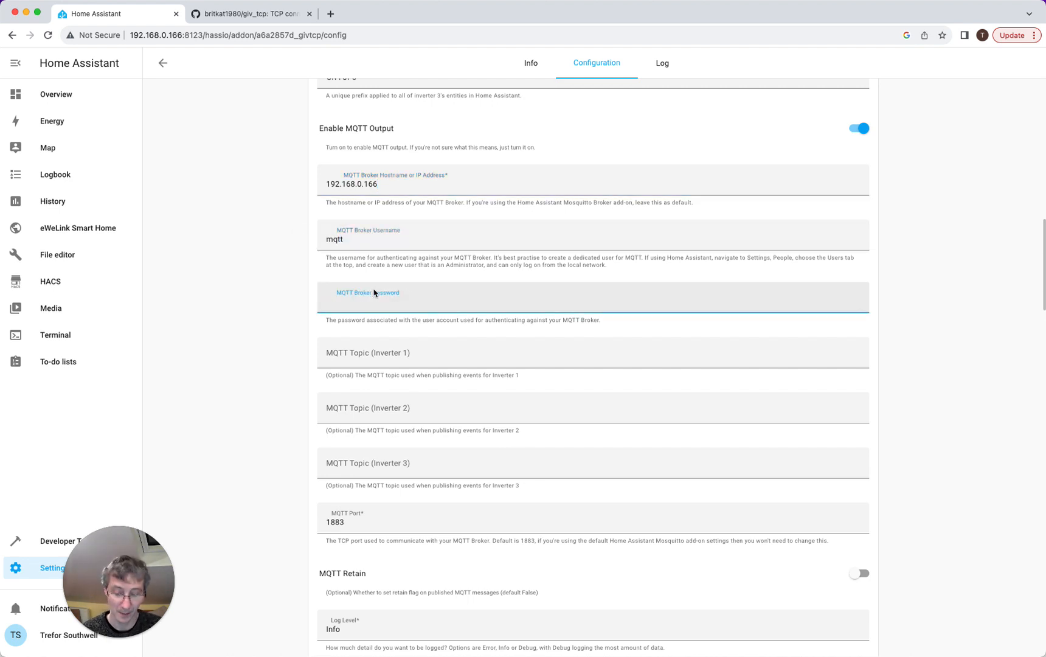
pyautogui.write('mqttPASS')
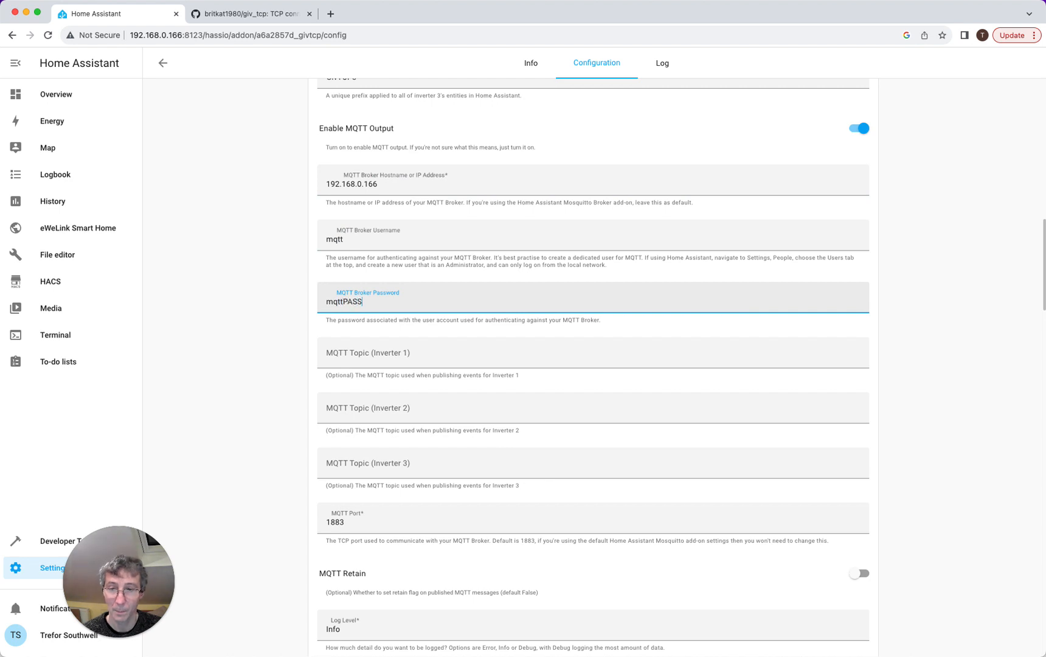
# - Set the Inverter 1 MQTT topic to GivTCP and look over the remaining options, including log level
pyautogui.scroll(-5, 406, 267)
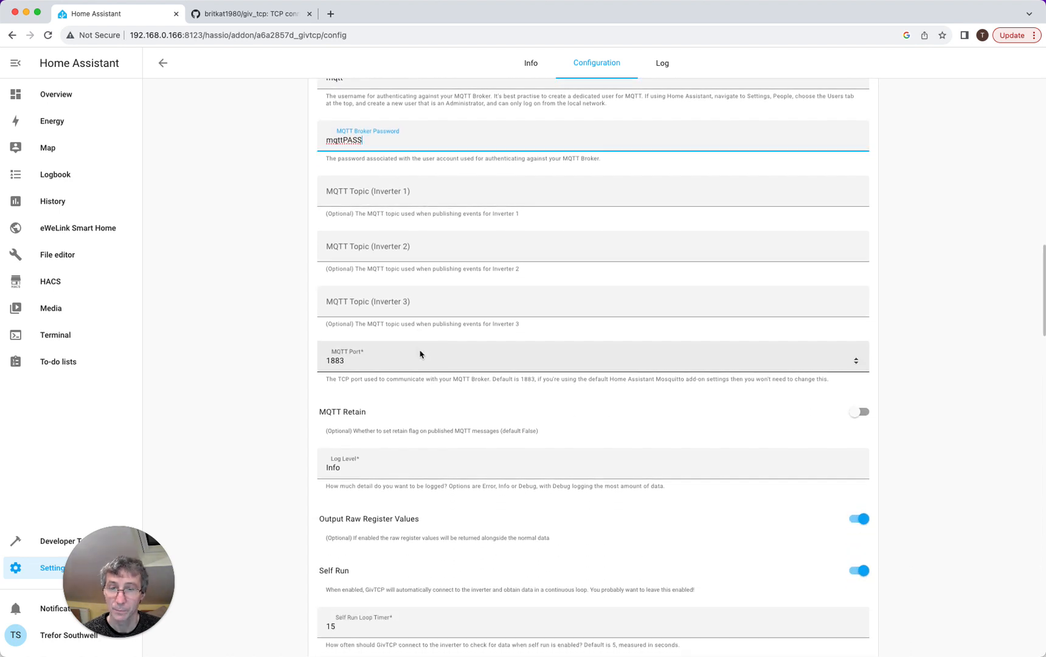
pyautogui.scroll(1, 419, 196)
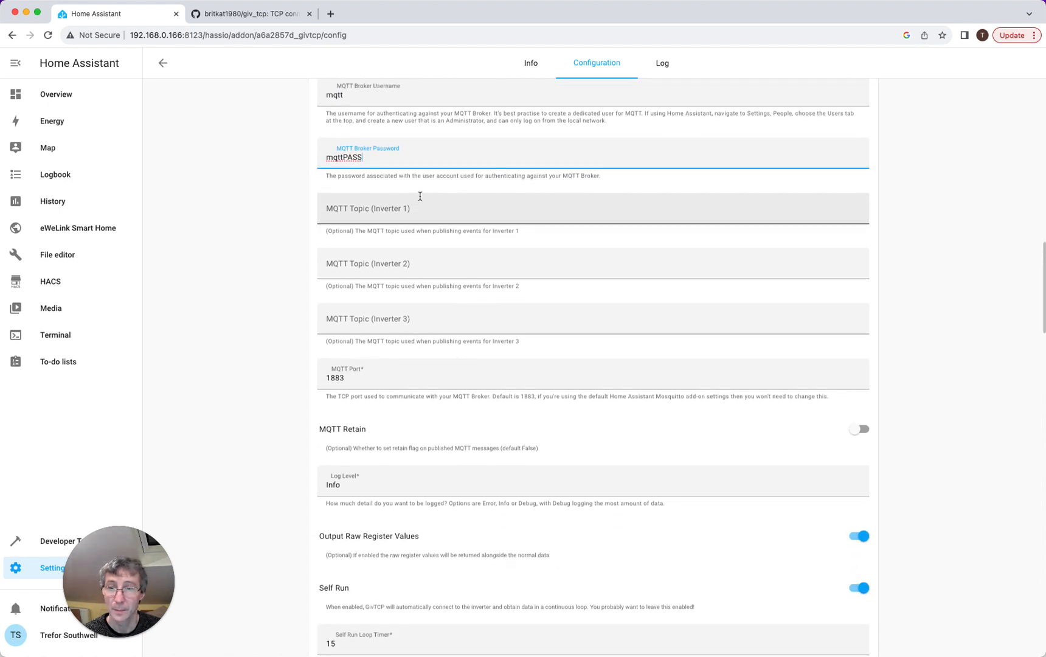
pyautogui.click(407, 224)
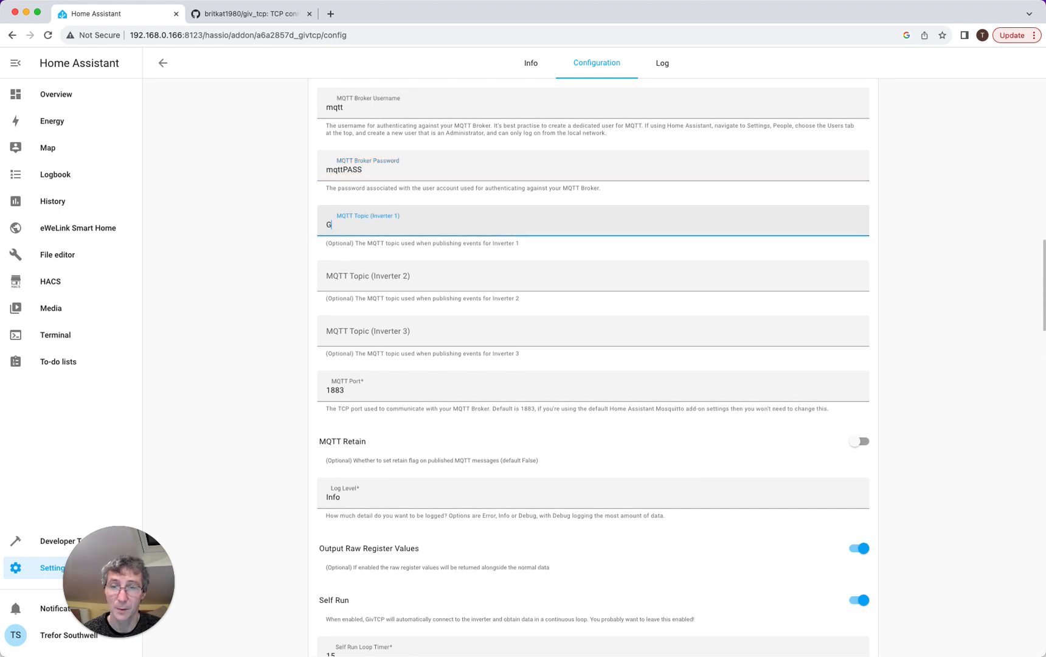
pyautogui.click(241, 369)
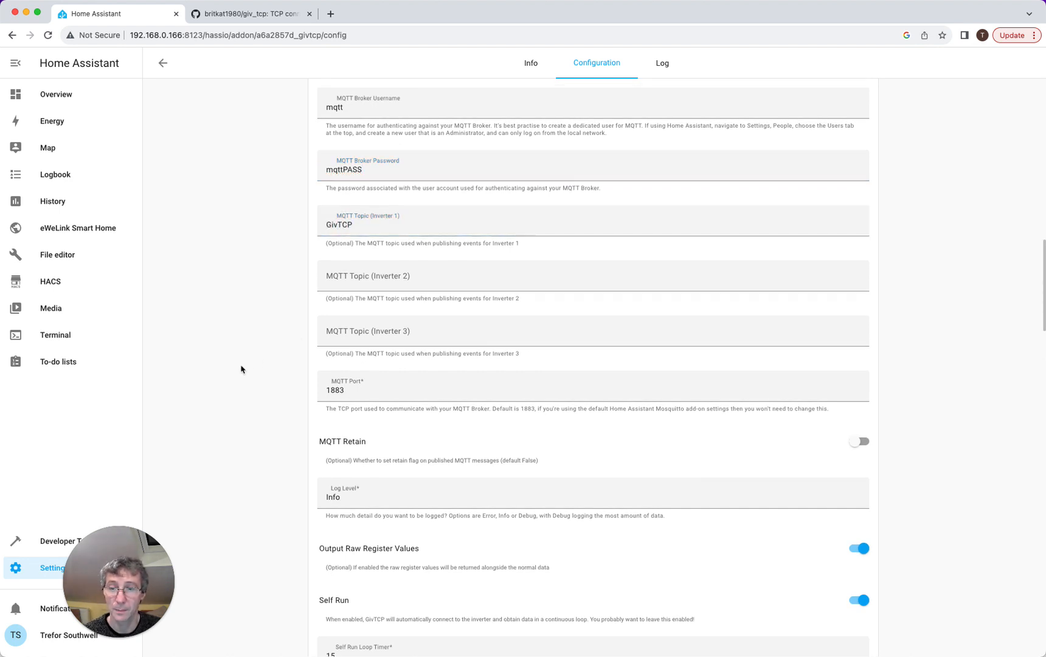
pyautogui.scroll(-5, 241, 369)
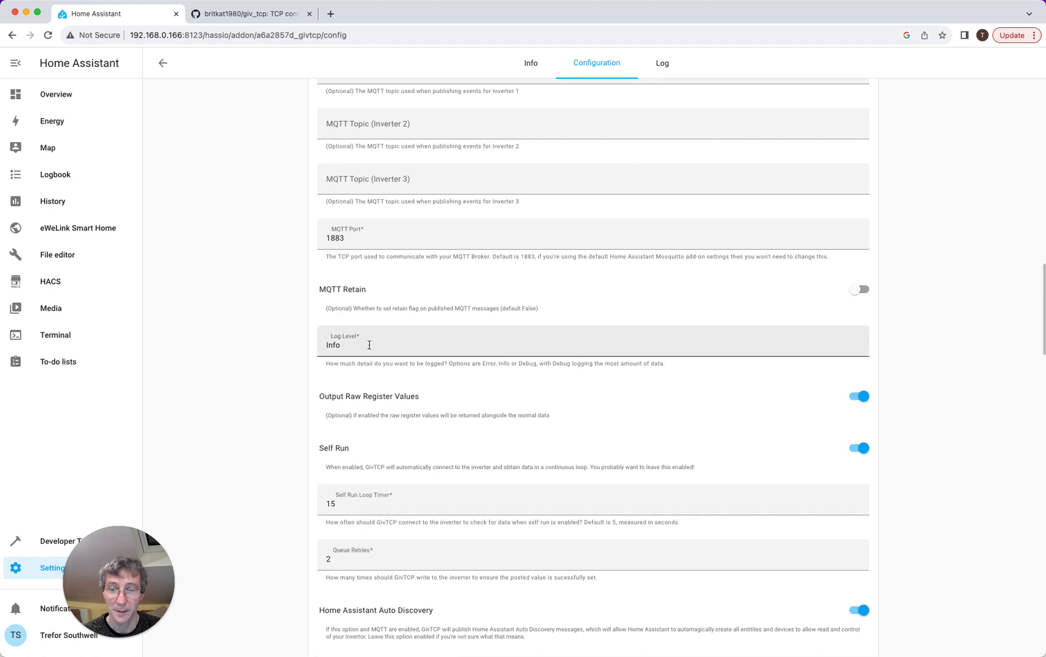
pyautogui.click(369, 344)
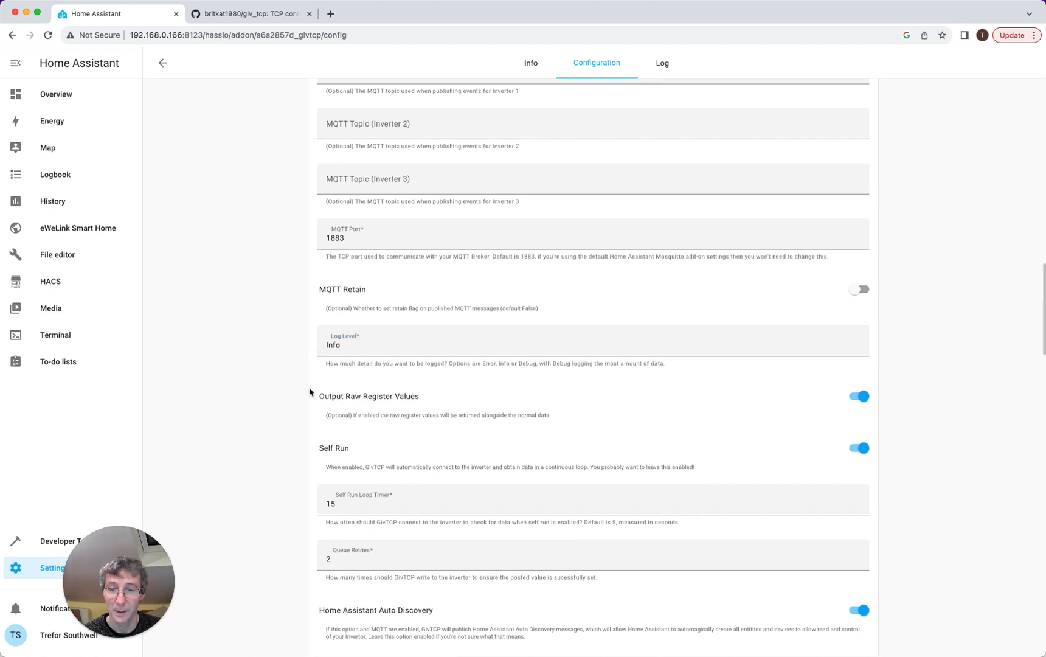
pyautogui.scroll(-1, 309, 392)
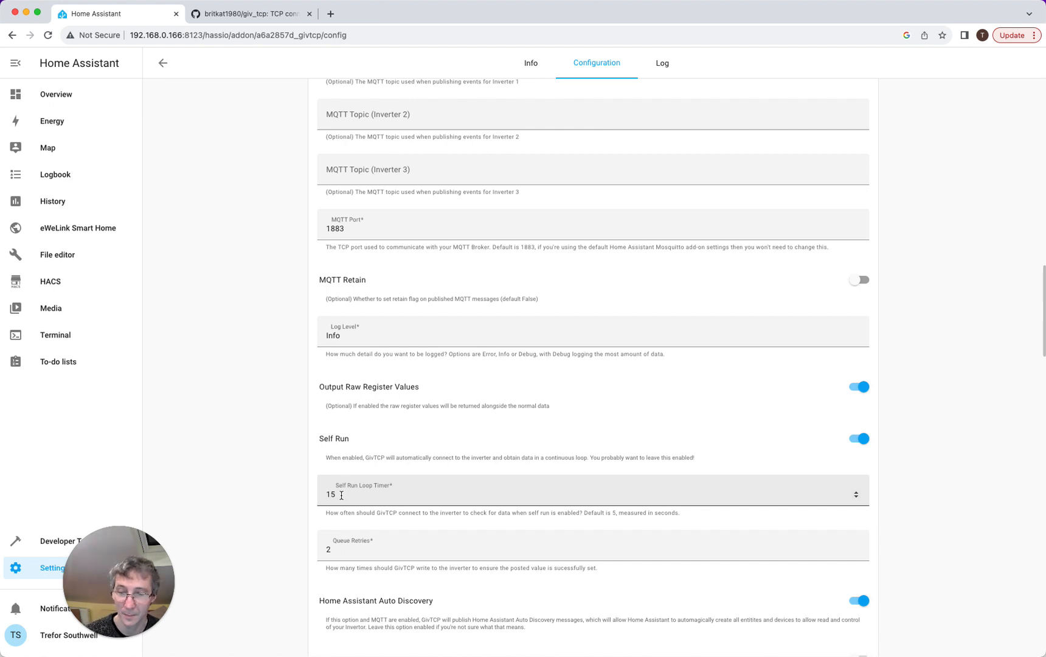
# - Change GivTCP's Self Run Loop Timer from 15 to 30 and Queue Retries from 2 to 5
pyautogui.moveTo(346, 494); pyautogui.dragTo(337, 484)
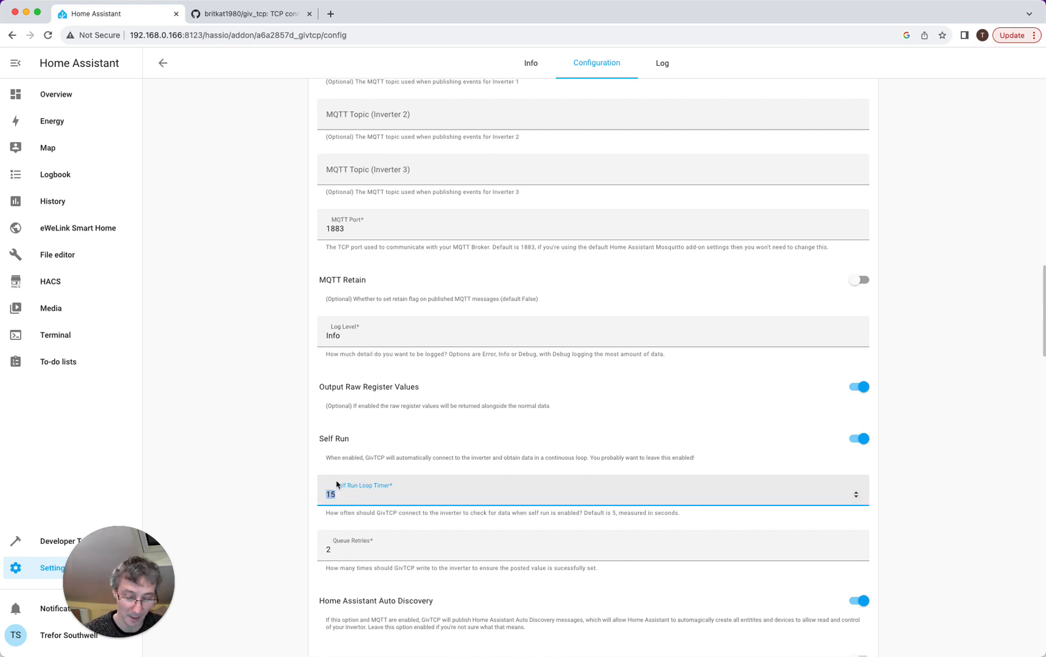
pyautogui.write('30')
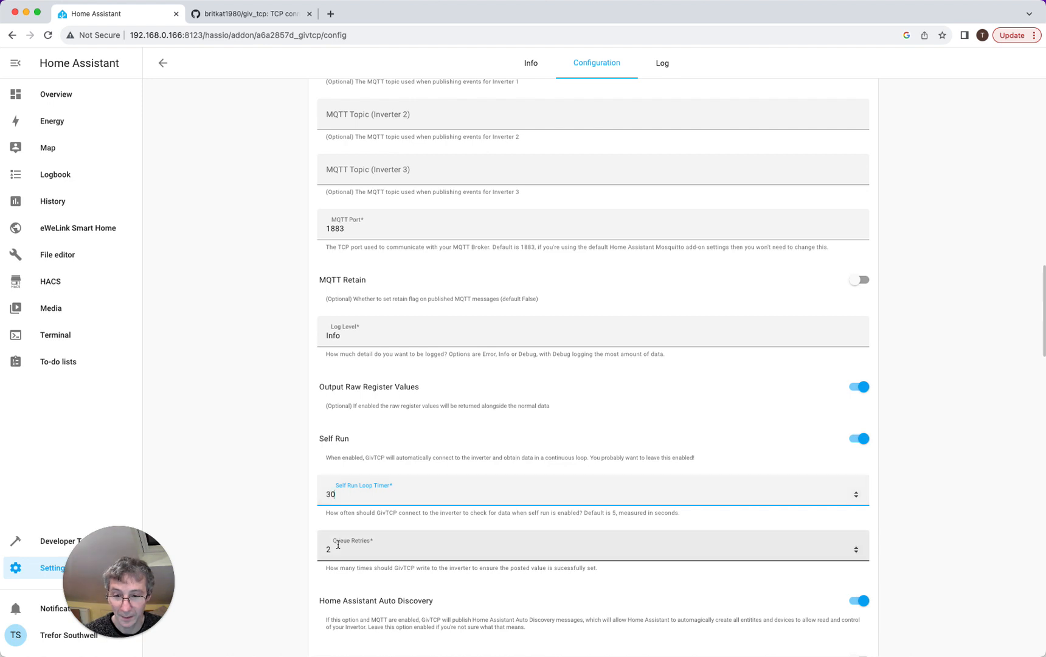
pyautogui.moveTo(349, 555); pyautogui.dragTo(315, 549)
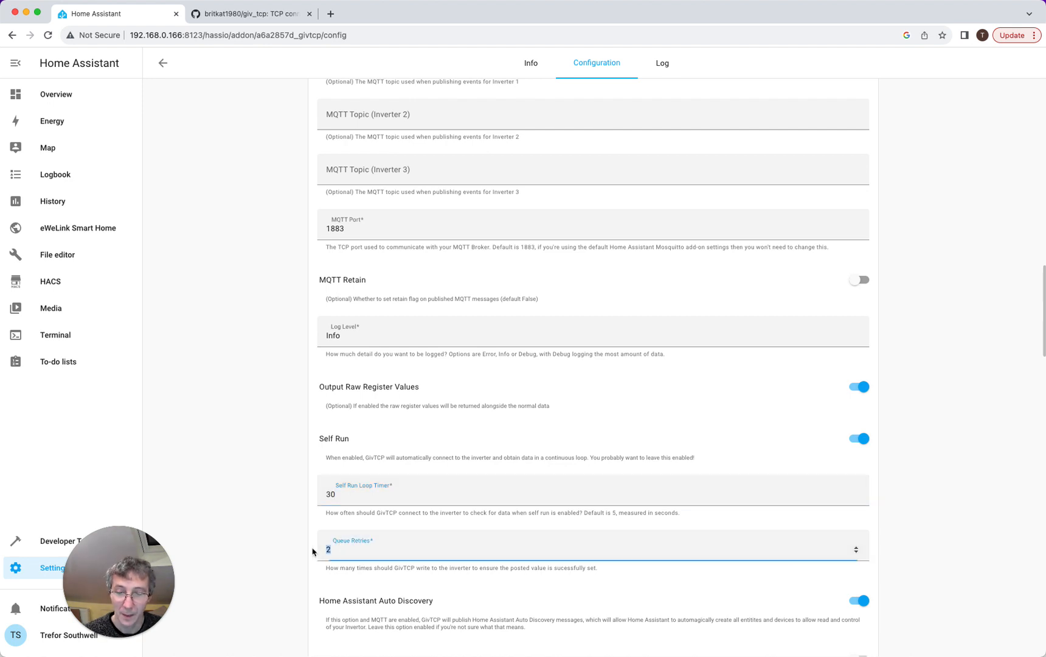
pyautogui.write('5')
pyautogui.click(246, 591)
# - Scroll through the remaining GivTCP options, leaving auto discovery enabled
pyautogui.scroll(-3, 245, 592)
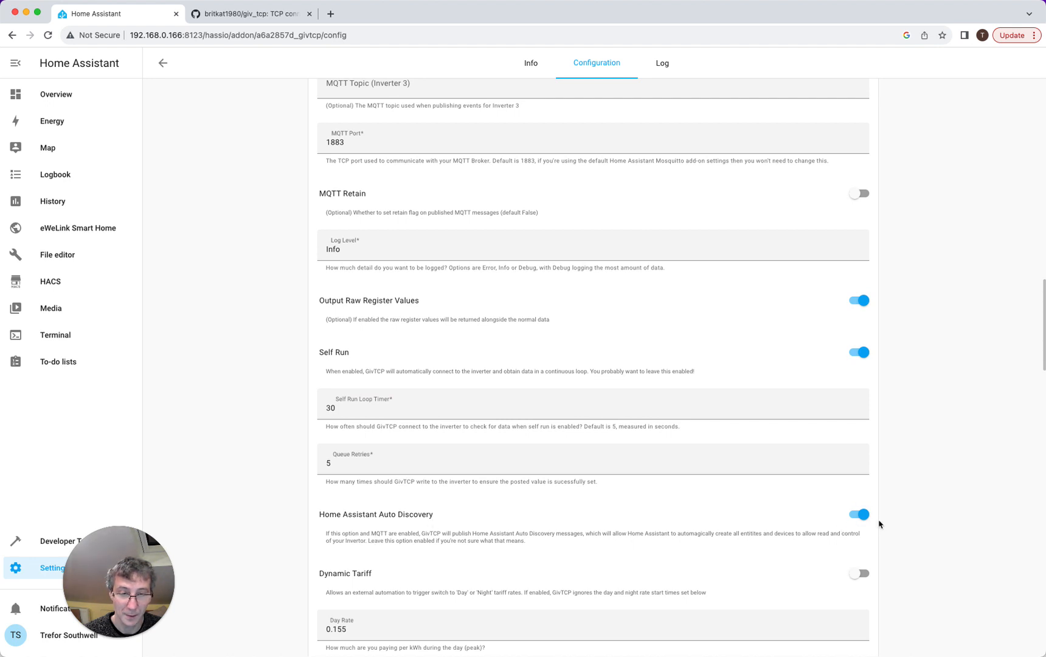
pyautogui.scroll(-10, 880, 523)
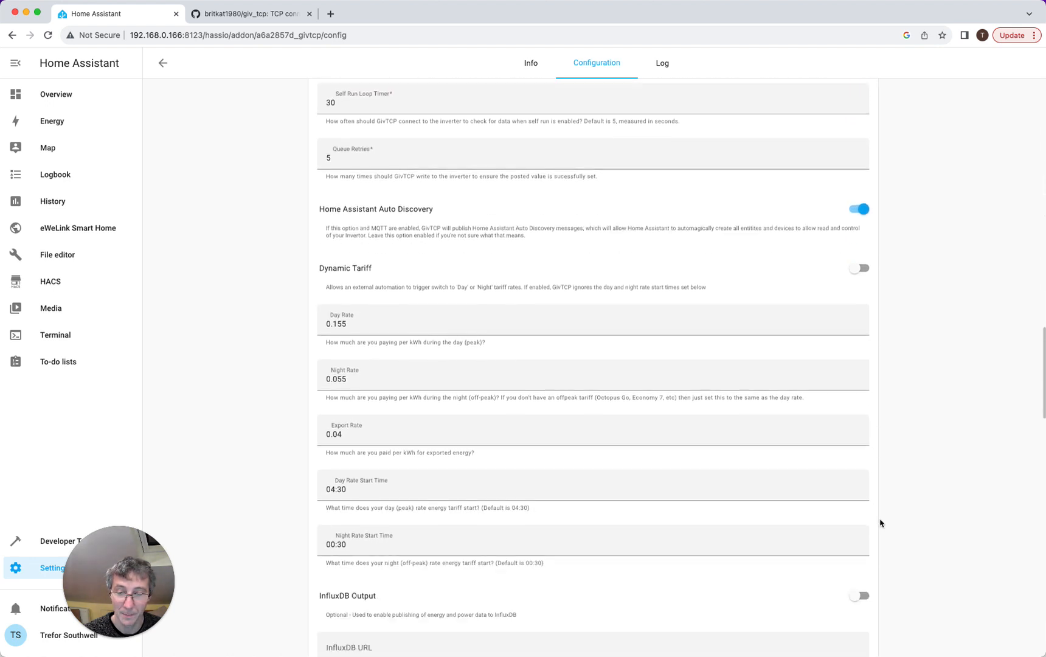
pyautogui.scroll(-7, 879, 523)
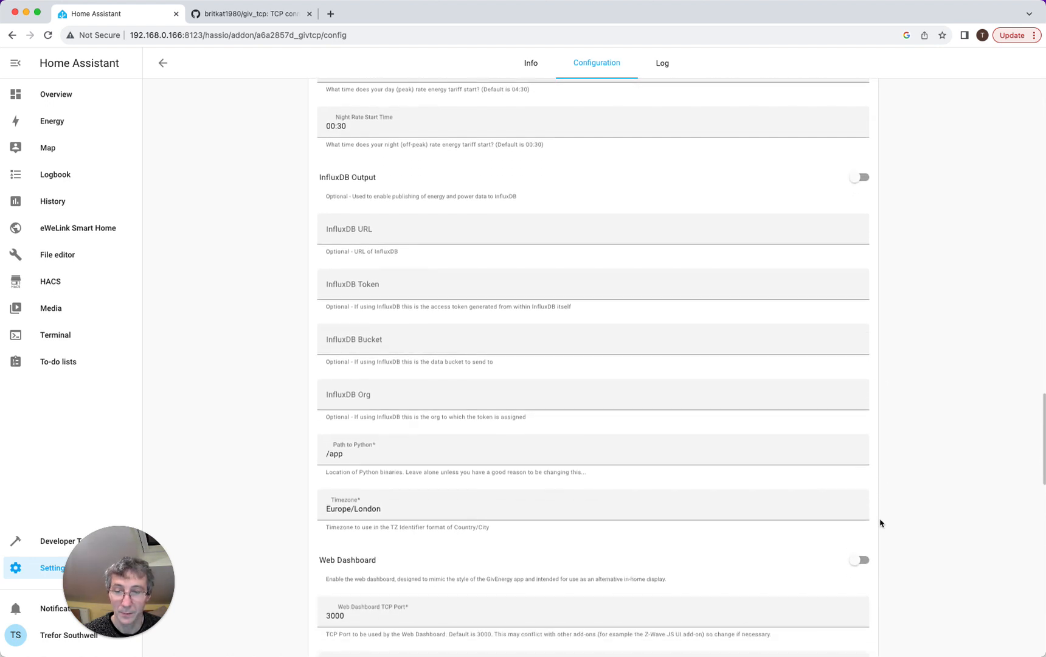
pyautogui.scroll(-3, 880, 523)
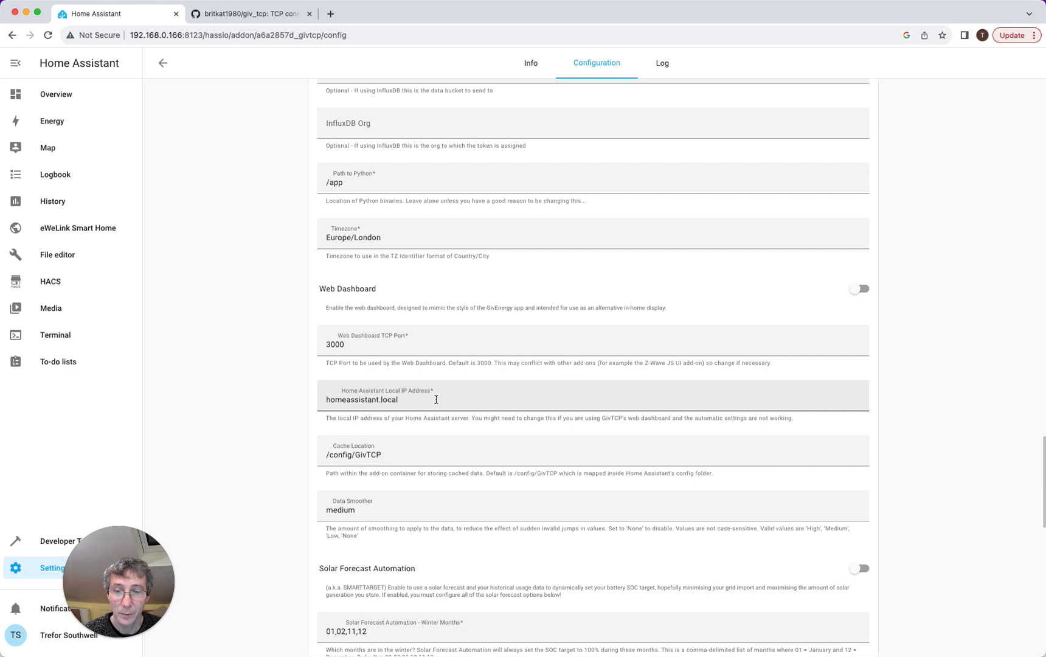
pyautogui.scroll(-5, 789, 423)
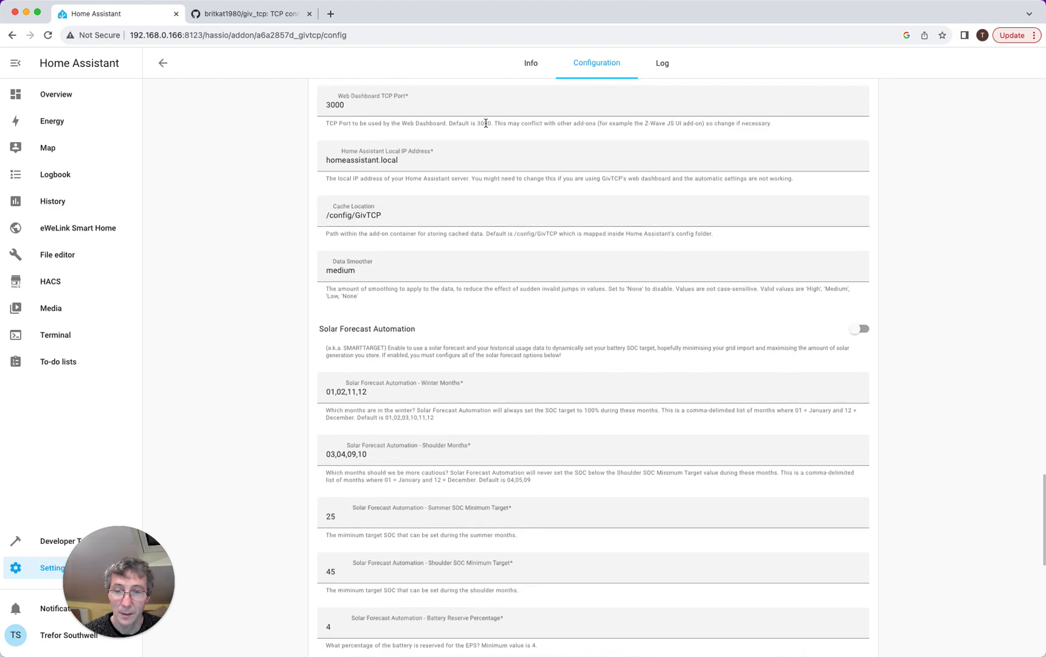
pyautogui.scroll(-12, 517, 404)
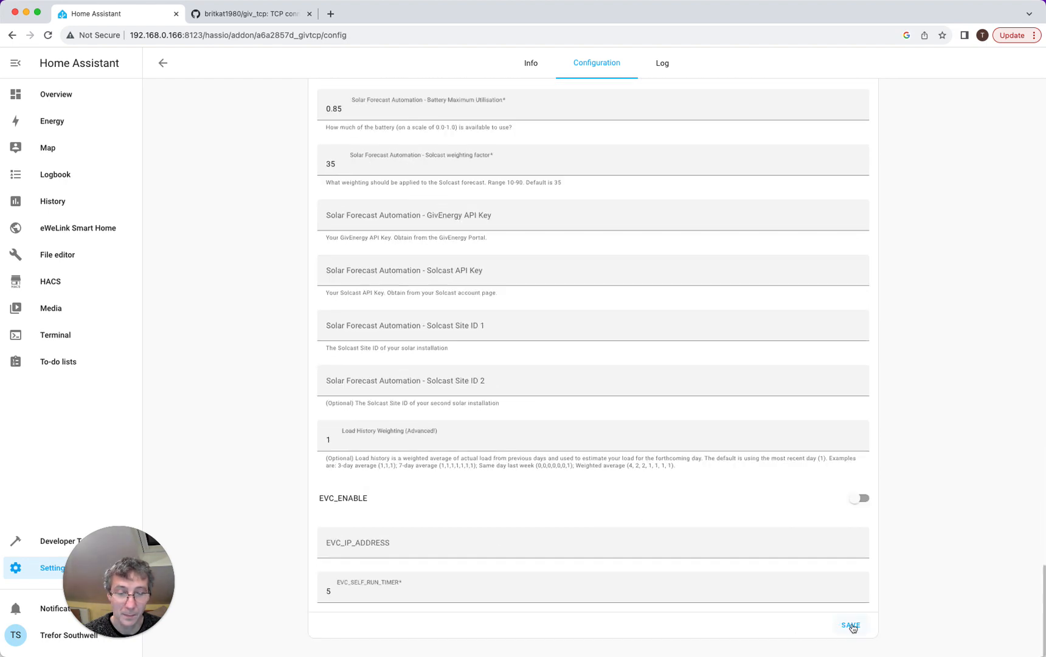
pyautogui.scroll(20, 853, 626)
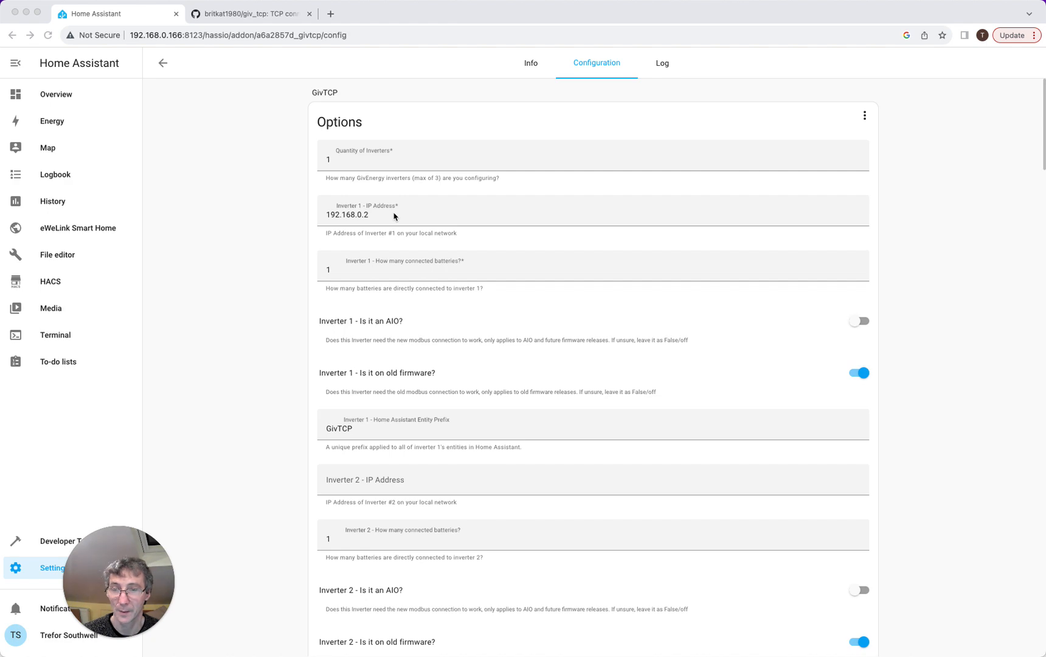
# - Save the updated GivTCP options and view its Info page, showing version 2.4.3
pyautogui.scroll(-20, 428, 213)
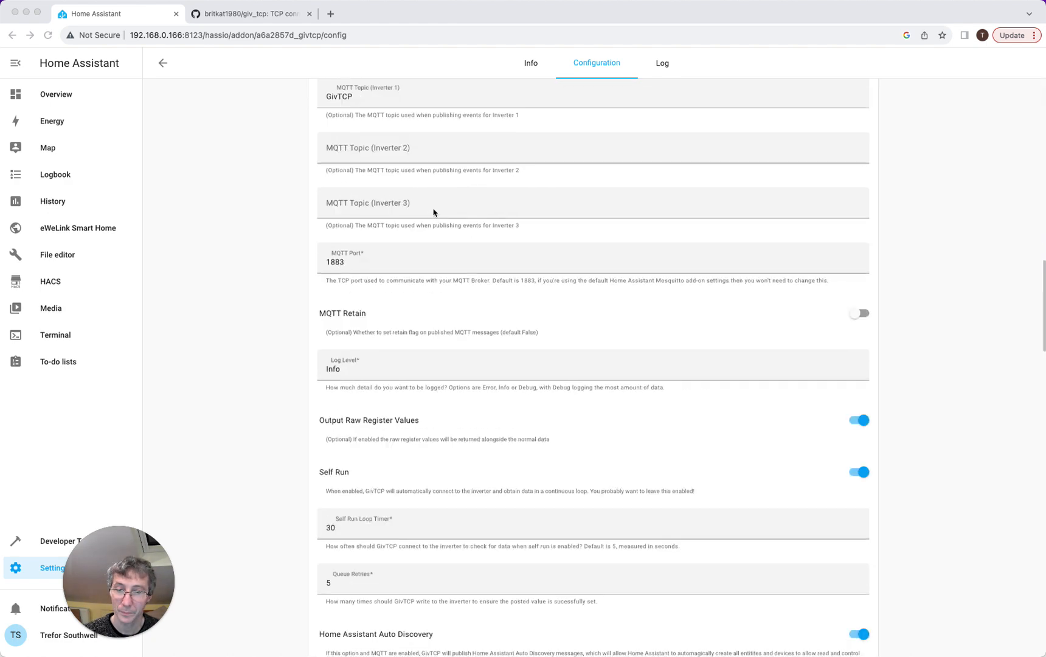
pyautogui.scroll(-3, 434, 212)
pyautogui.click(849, 625)
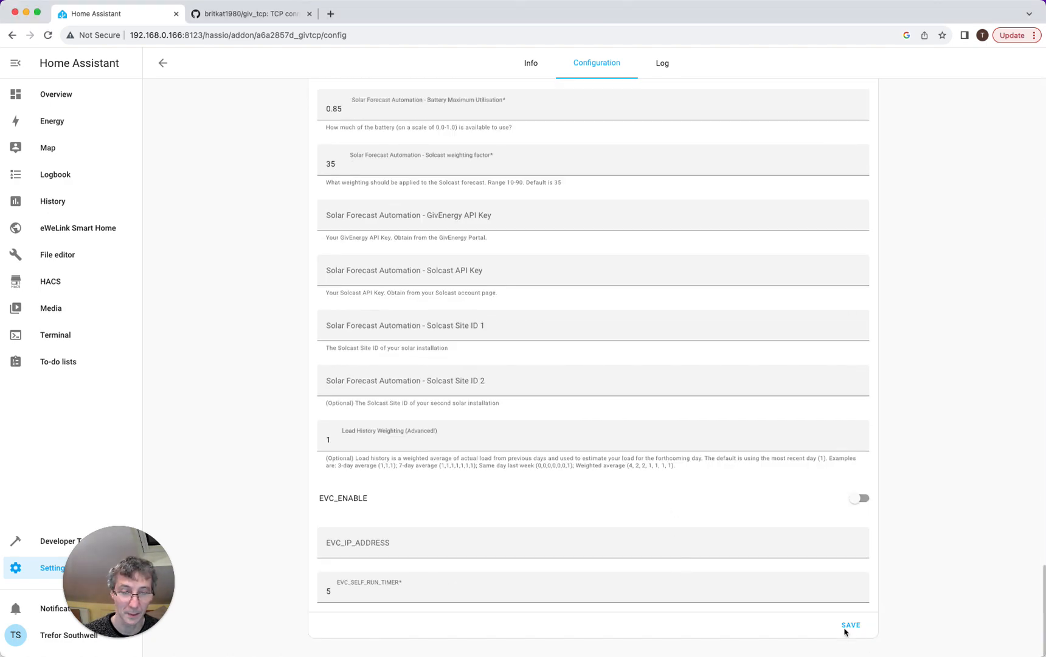
pyautogui.scroll(20, 682, 500)
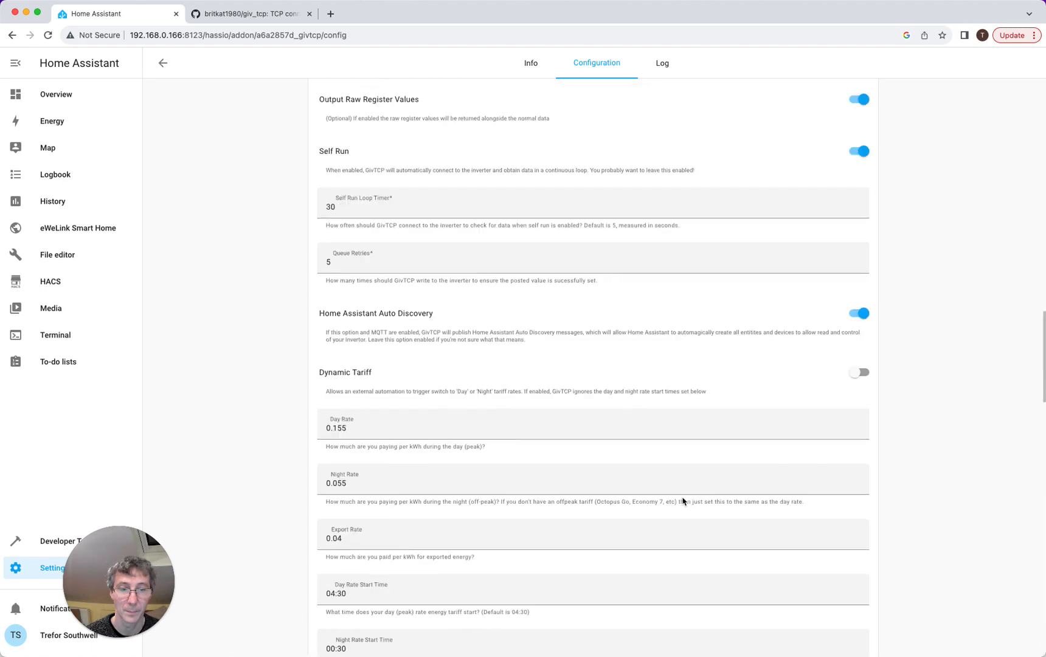
pyautogui.click(534, 71)
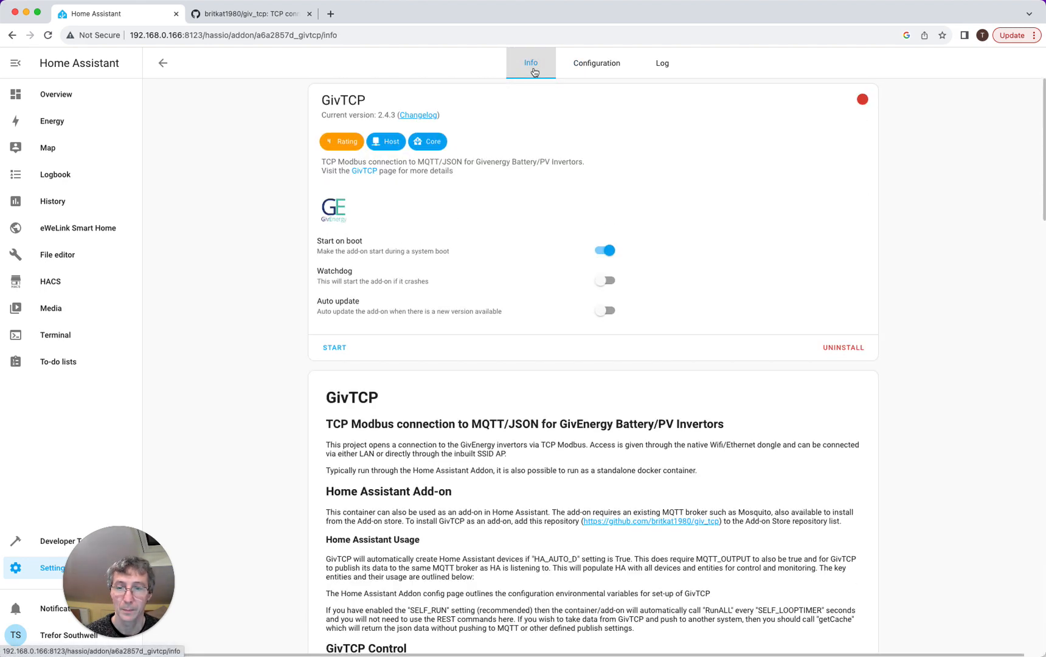
# - Enable Watchdog for GivTCP, start the add-on, and switch to its Log view
pyautogui.click(611, 284)
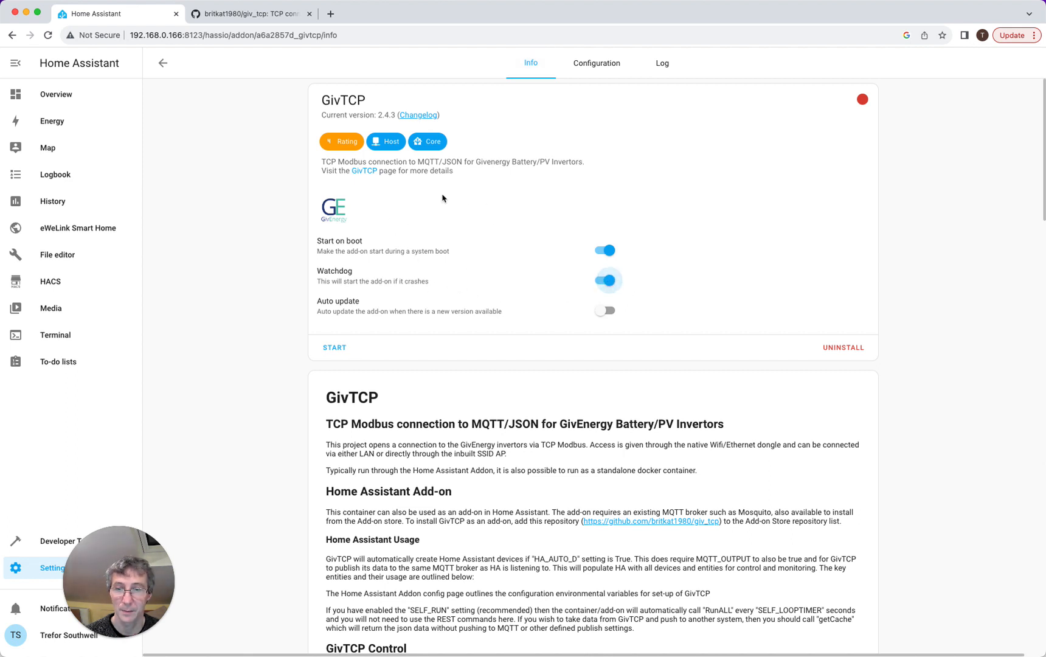
pyautogui.click(335, 348)
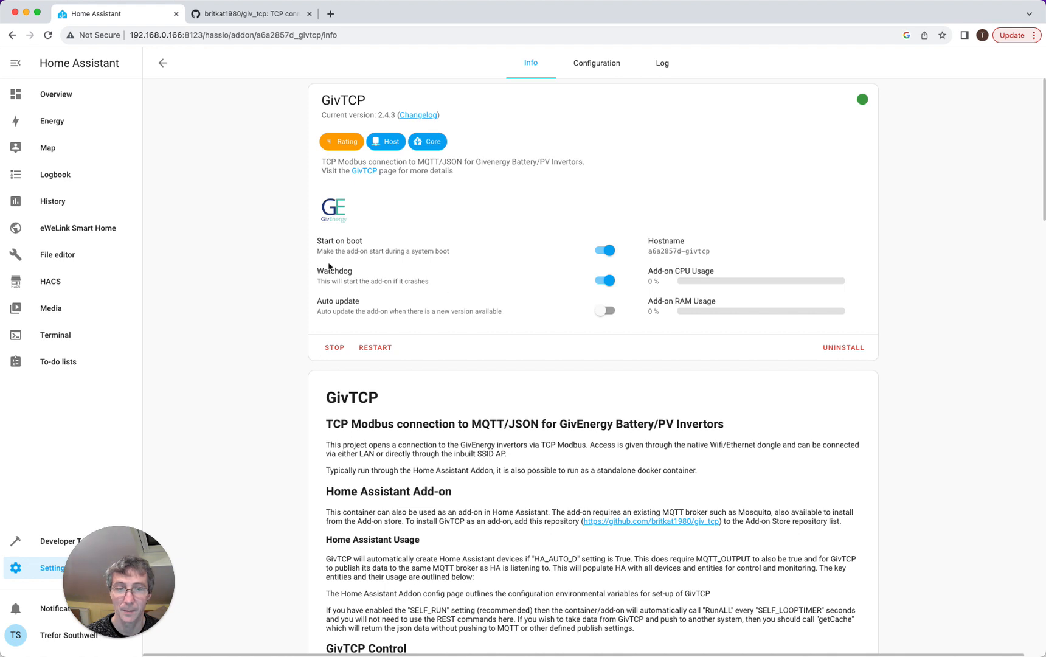
pyautogui.click(662, 62)
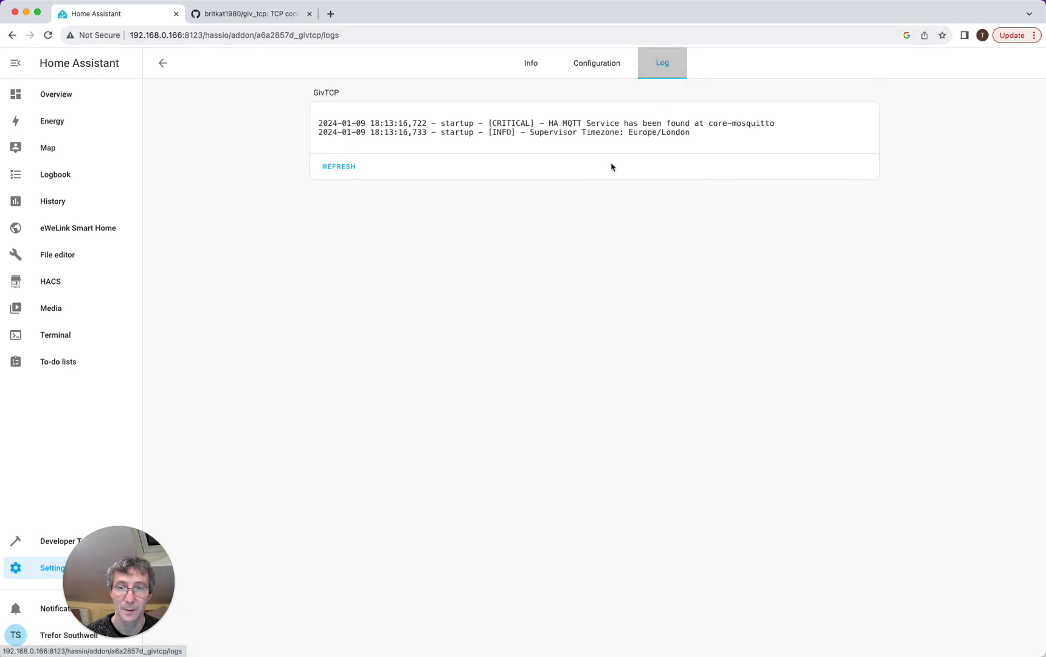
# - Refresh the GivTCP log until the refused connections to 192.168.0.2 port 8899 appear
pyautogui.click(350, 172)
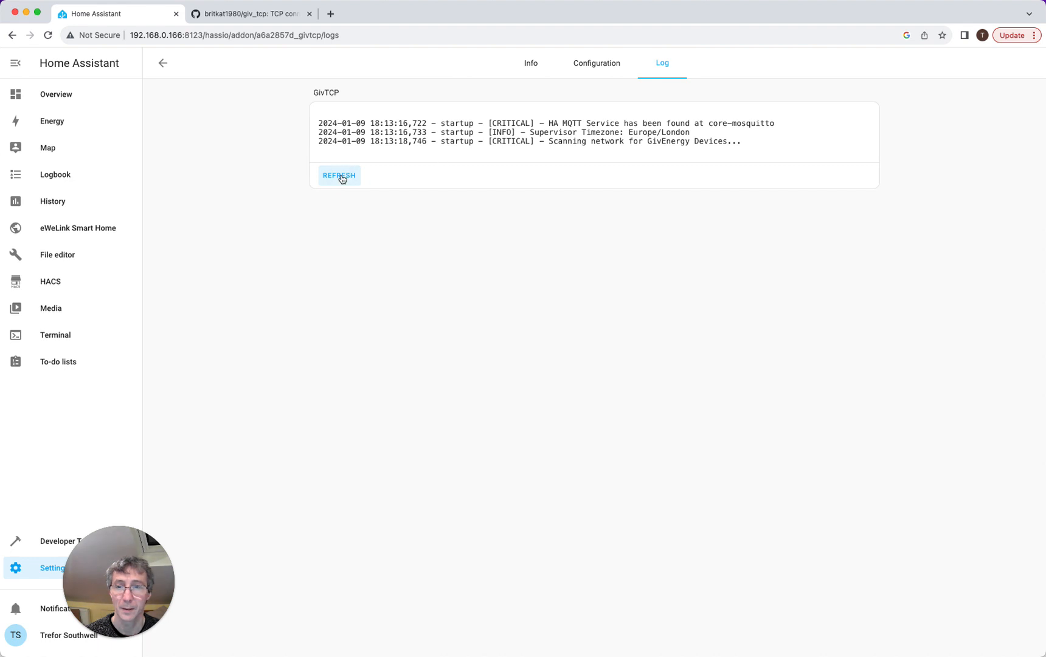
pyautogui.click(341, 177)
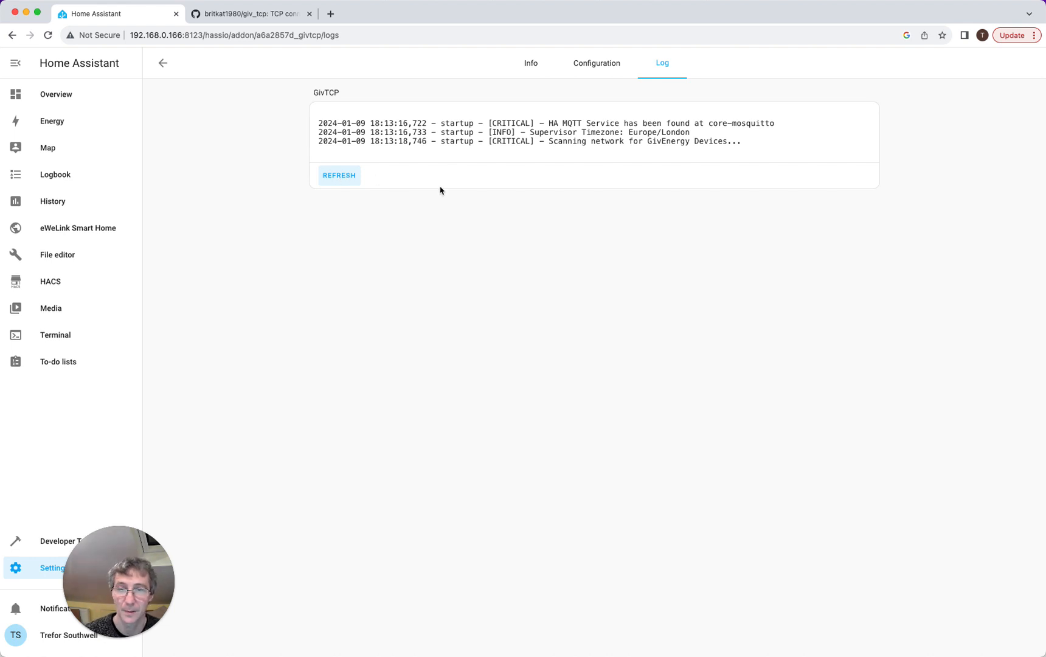
pyautogui.click(332, 178)
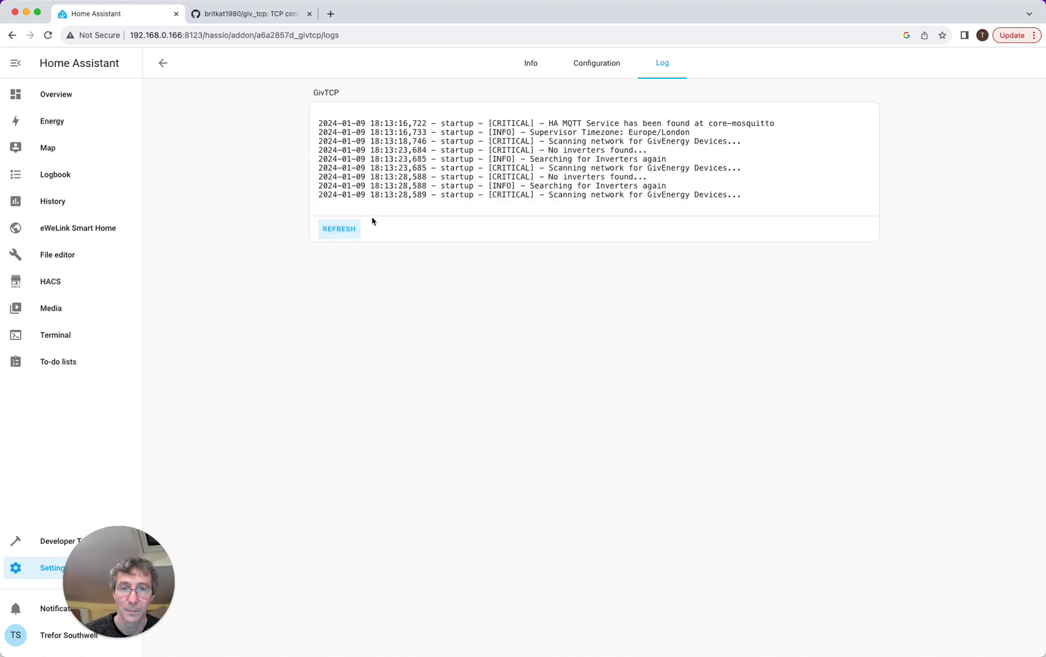
pyautogui.click(333, 230)
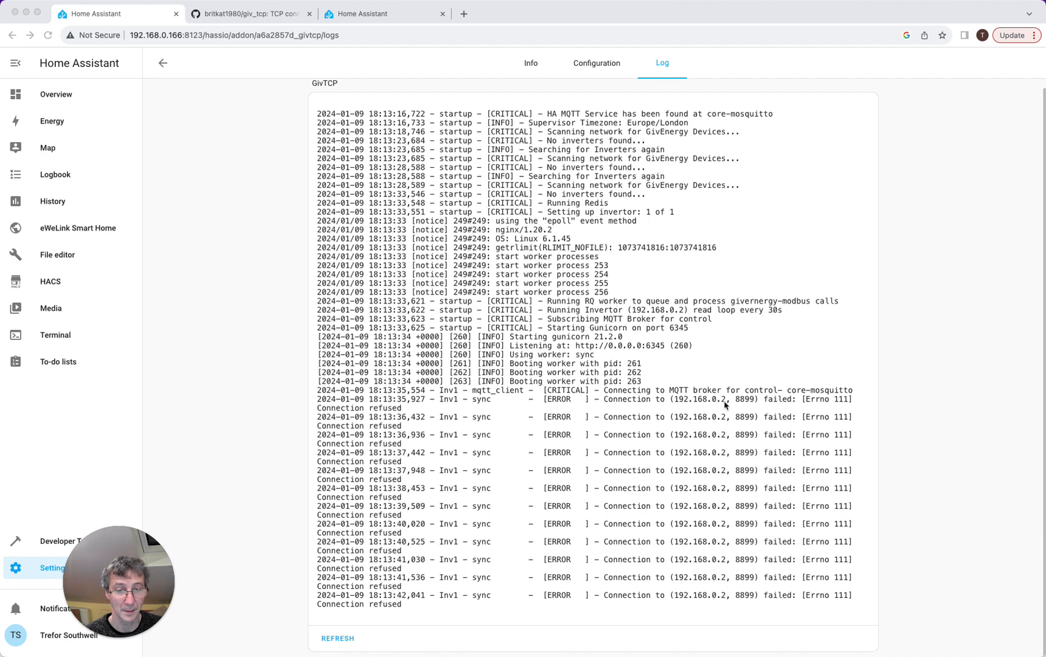
pyautogui.scroll(1, 725, 404)
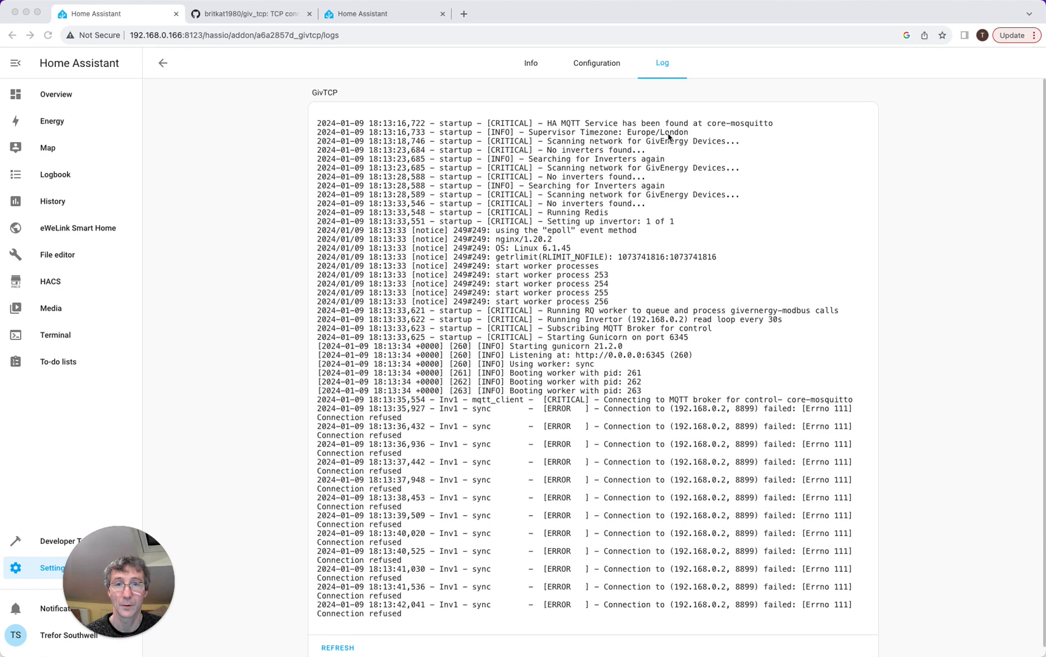
# - Set GivTCP's Inverter 1 IP Address to 192.168.0.20, save, and restart the add-on
pyautogui.click(601, 68)
pyautogui.click(385, 211)
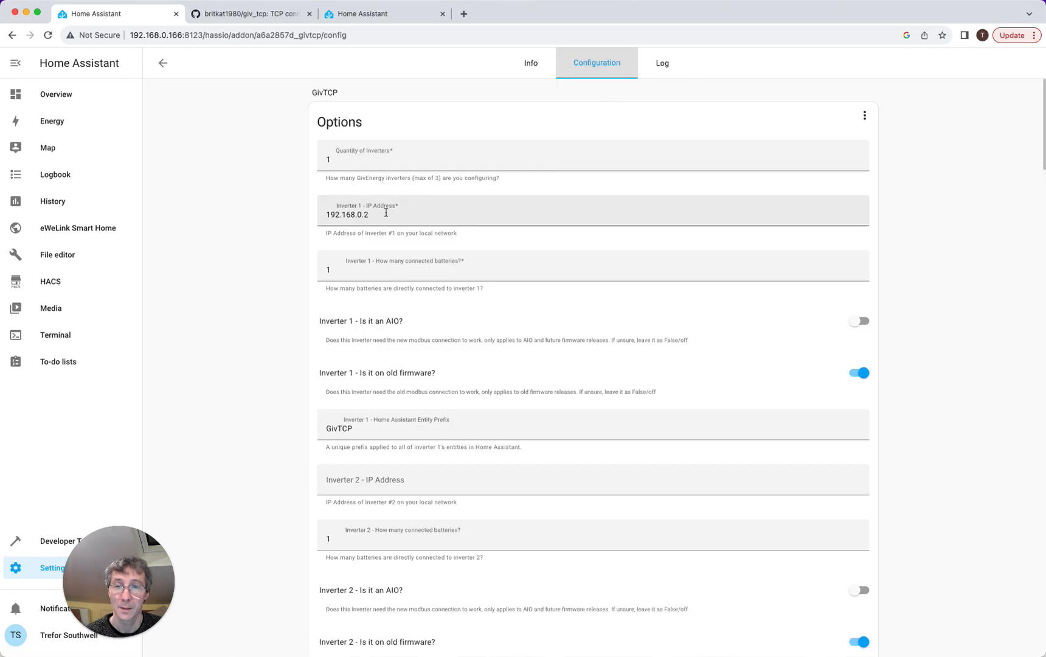
pyautogui.scroll(-20, 560, 404)
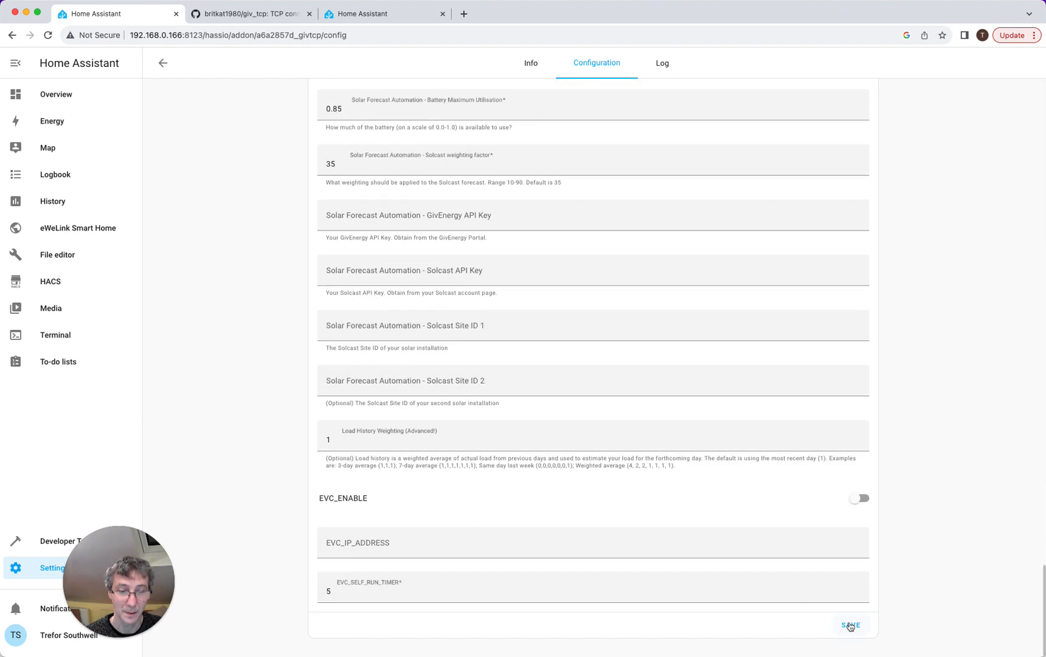
pyautogui.click(850, 625)
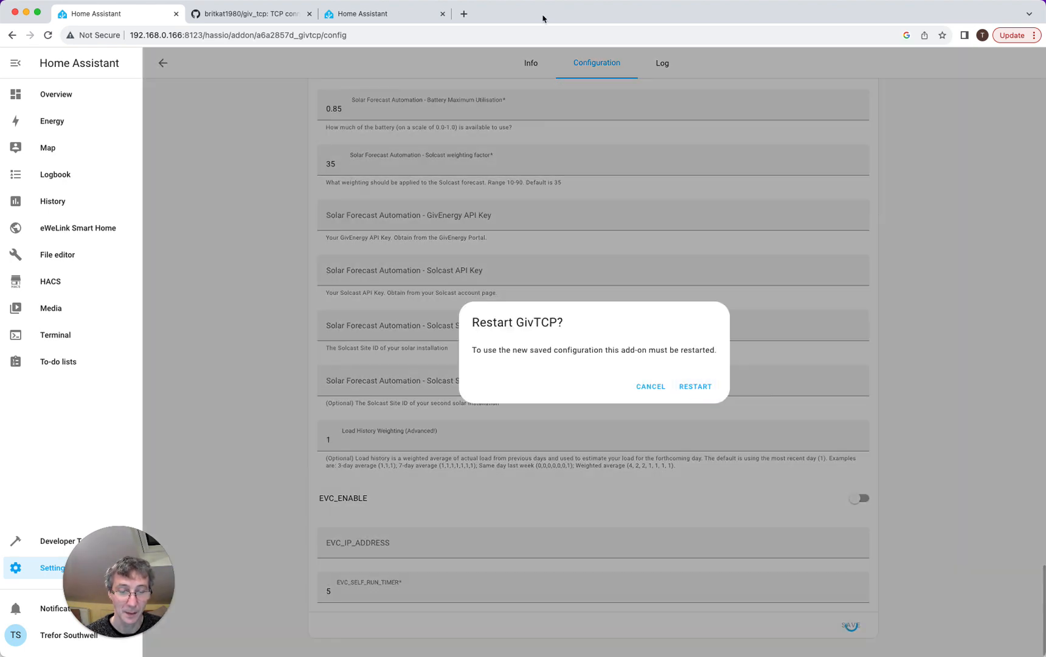
pyautogui.click(698, 391)
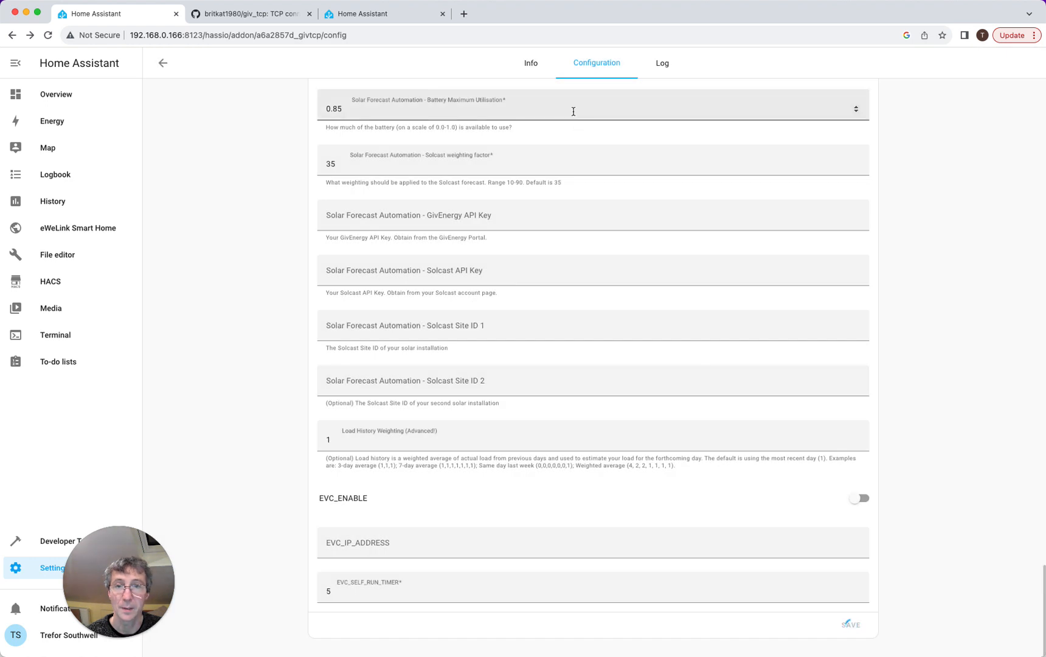
# - Refresh the GivTCP log to confirm the new startup, then go to Settings via Overview
pyautogui.click(664, 64)
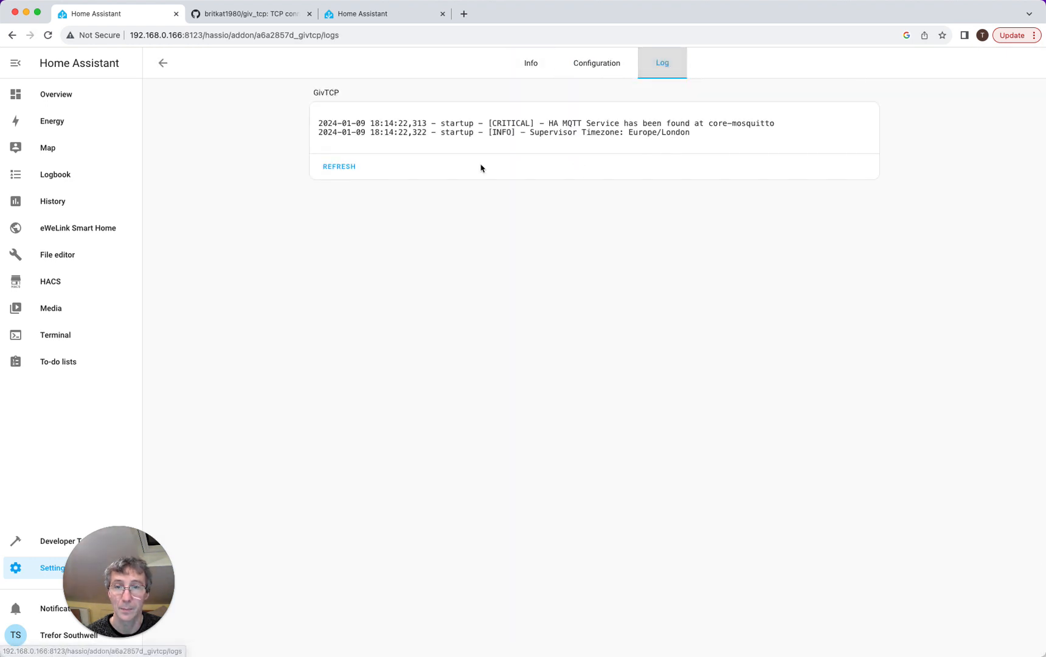
pyautogui.click(341, 169)
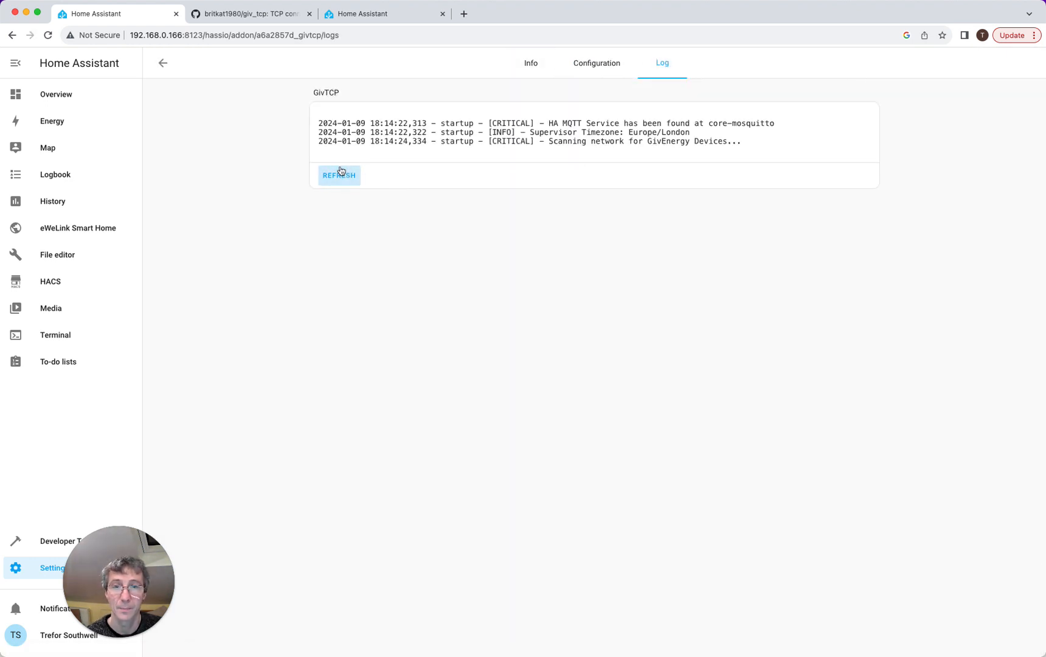
pyautogui.click(334, 181)
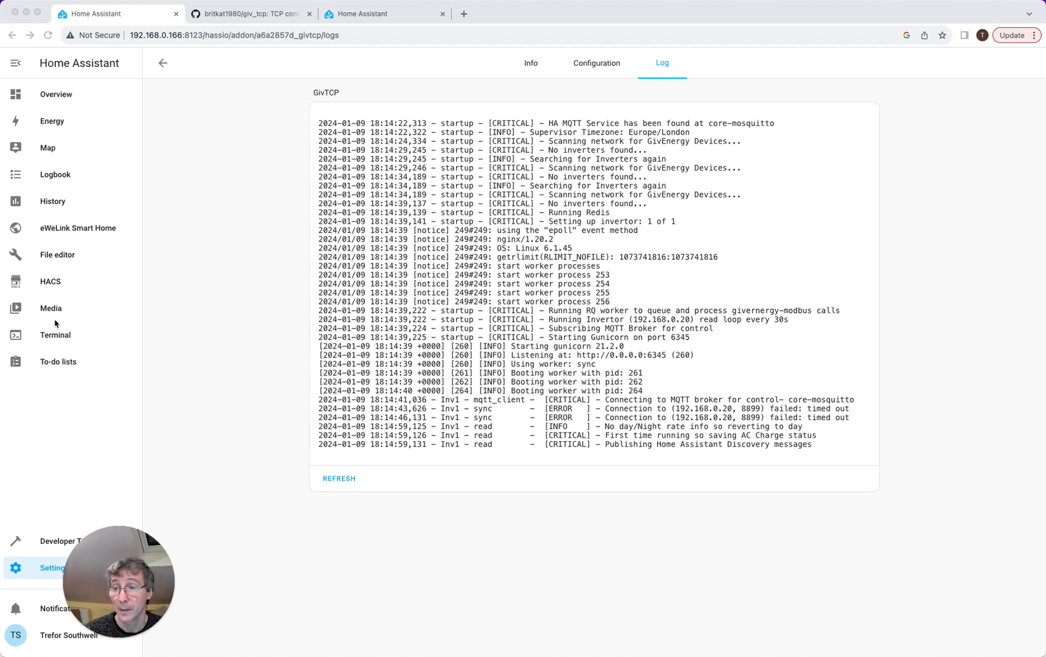
pyautogui.click(61, 101)
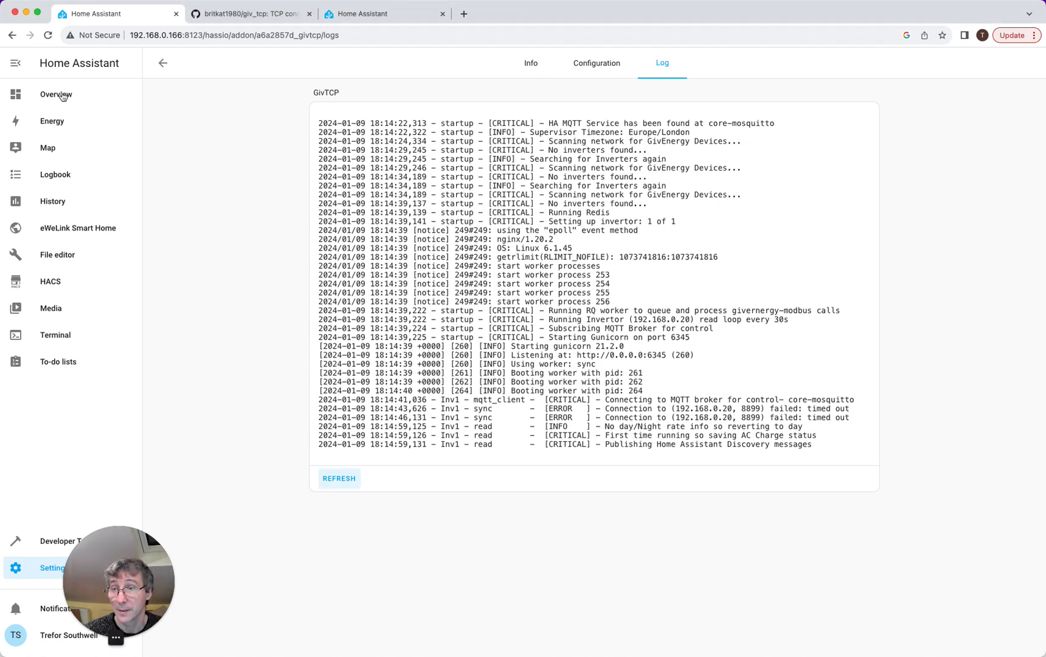
pyautogui.click(34, 568)
# - Recheck the GivTCP add-on's log and configuration options from the add-ons list
pyautogui.click(533, 389)
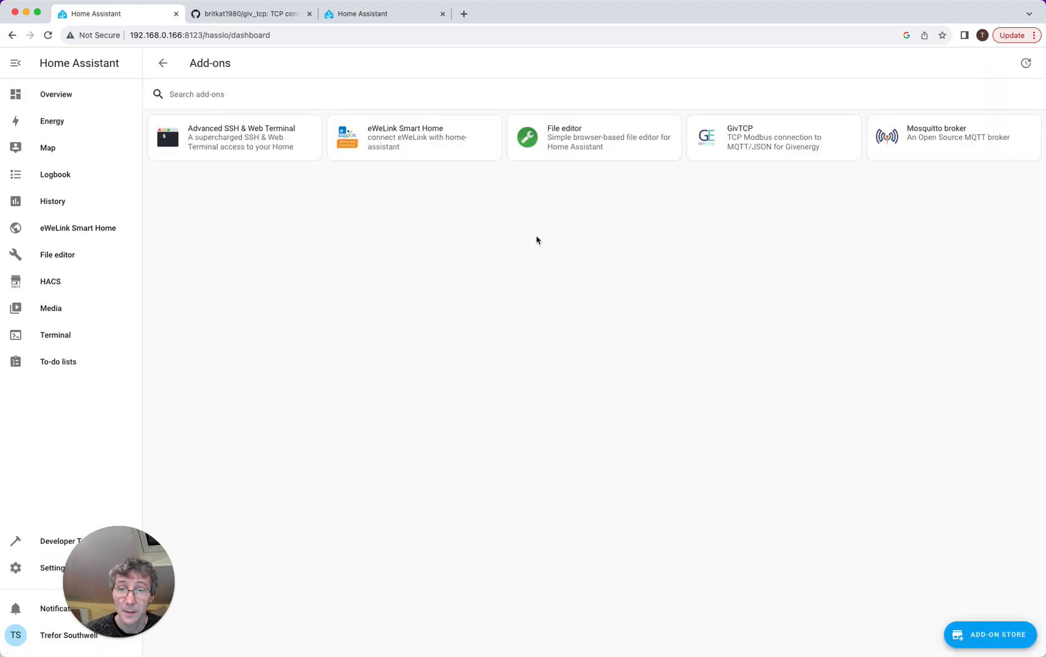
pyautogui.click(846, 130)
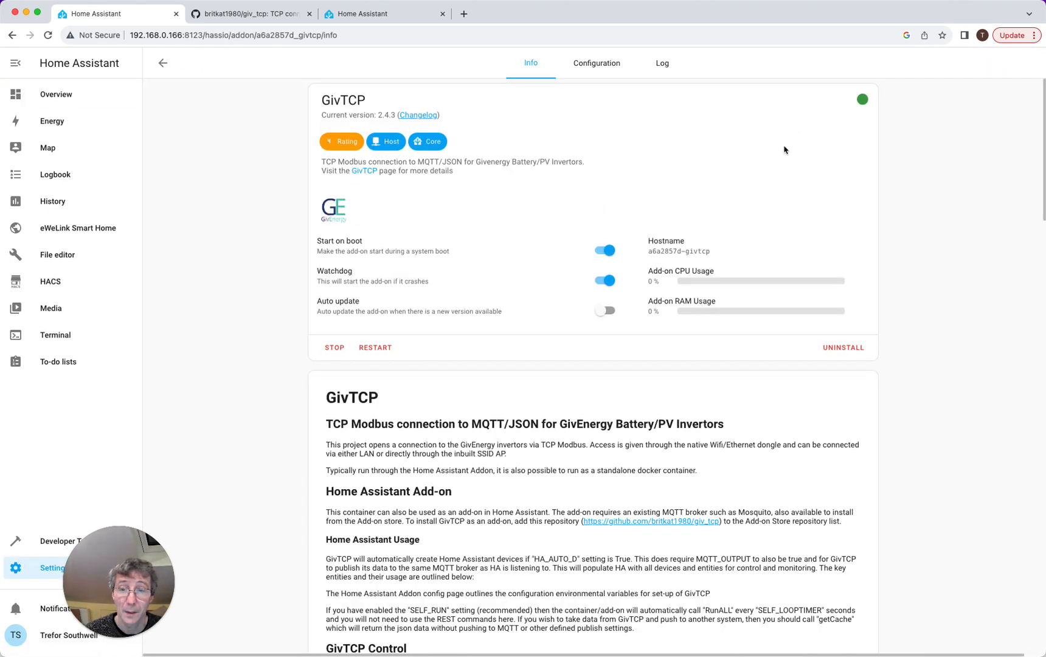
pyautogui.click(664, 66)
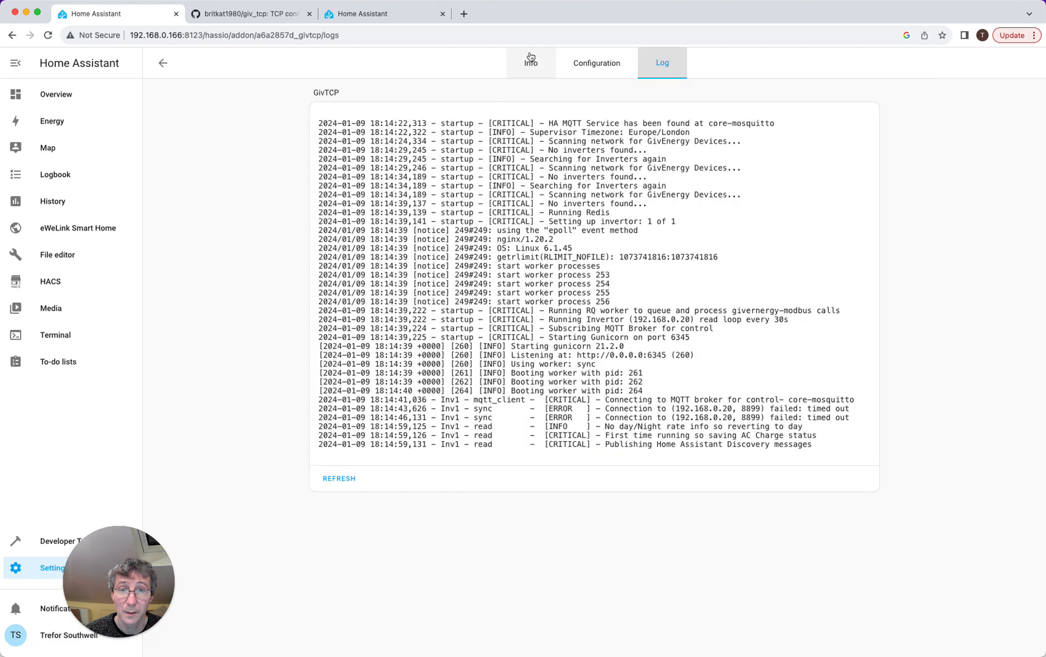
pyautogui.click(556, 71)
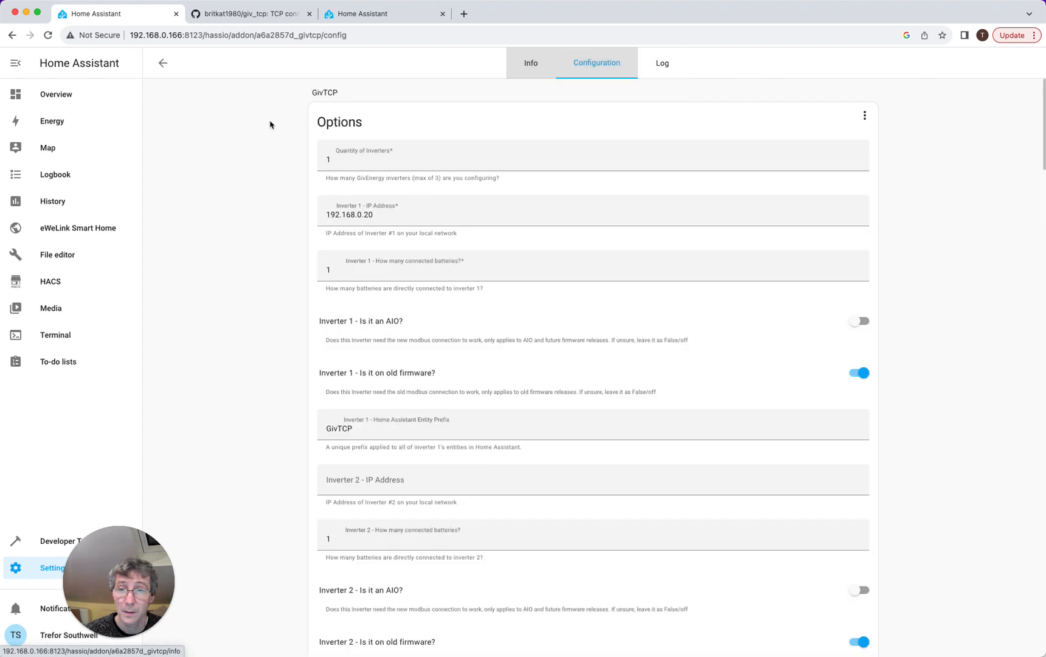
pyautogui.click(164, 64)
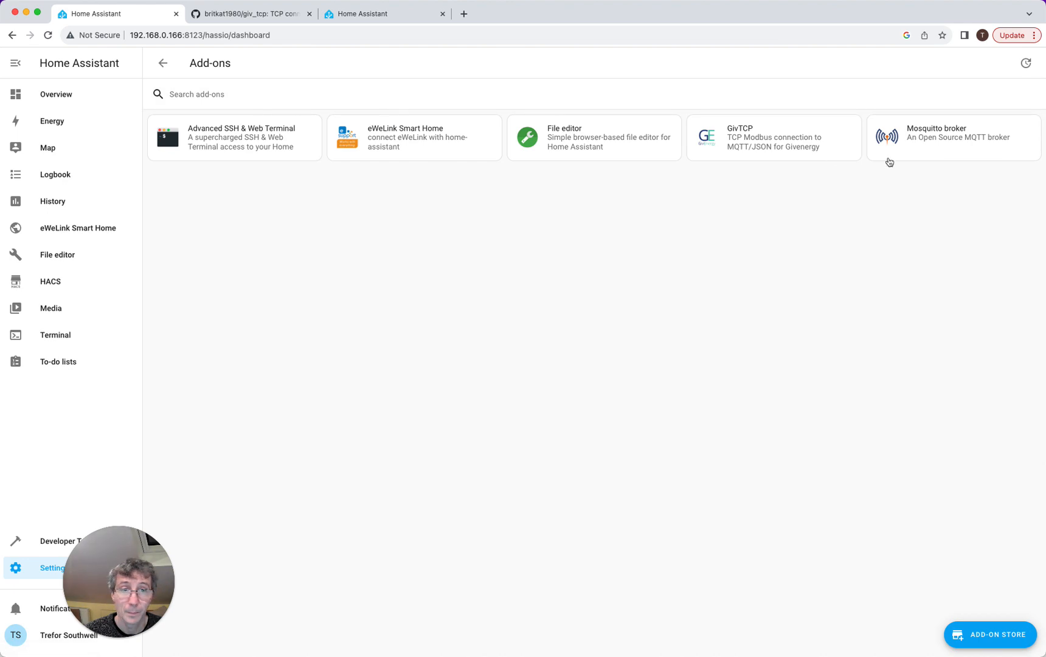
# - Review the Mosquitto broker's log, configuration and Info page, noting GivTCP clients on port 1883
pyautogui.click(909, 146)
pyautogui.click(705, 64)
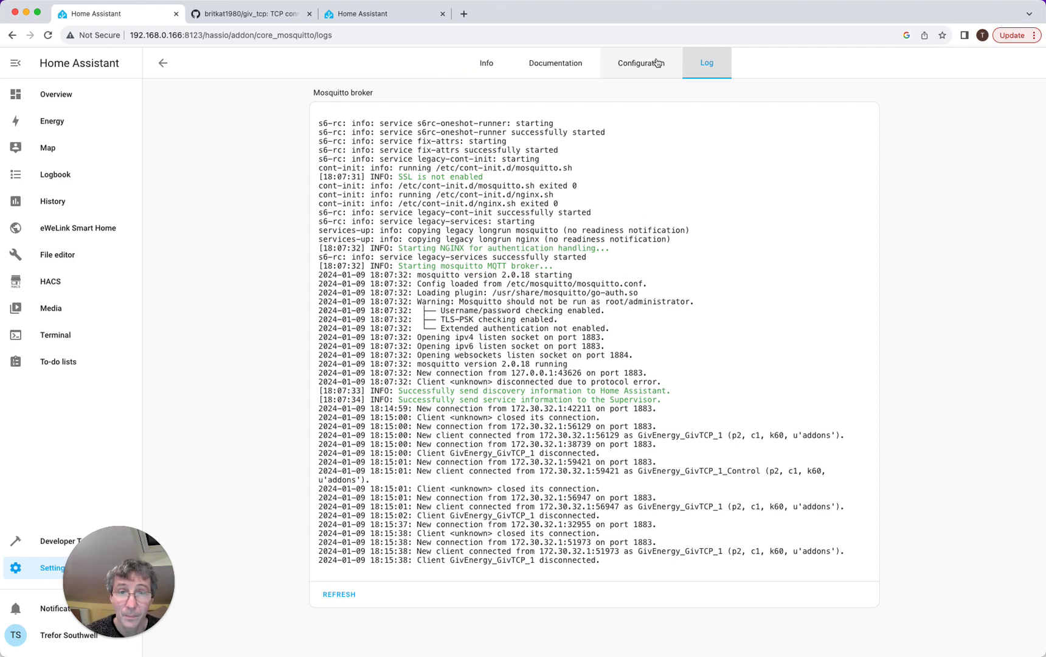
pyautogui.click(628, 63)
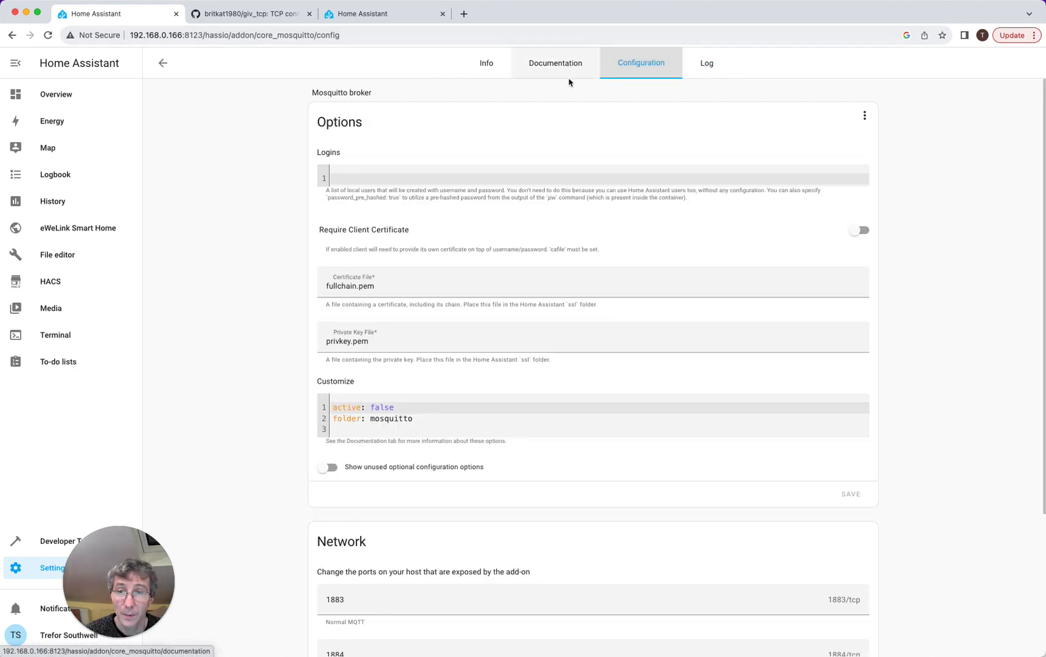
pyautogui.click(485, 63)
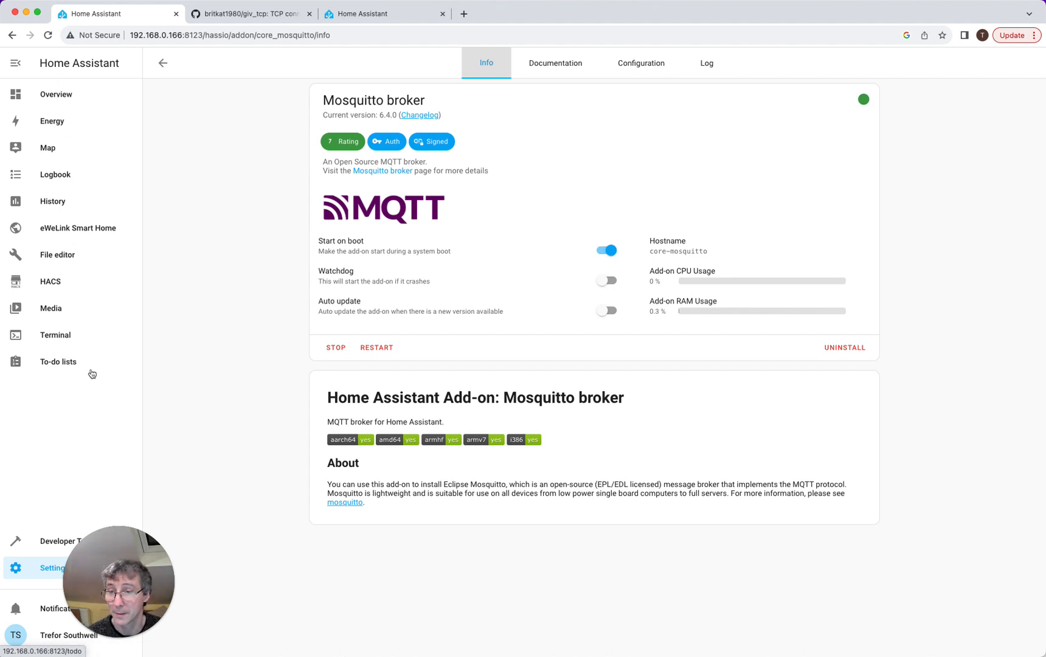
# - Filter Developer Tools entity states by 'giv', finding only the GivTCP Update entity
pyautogui.click(52, 541)
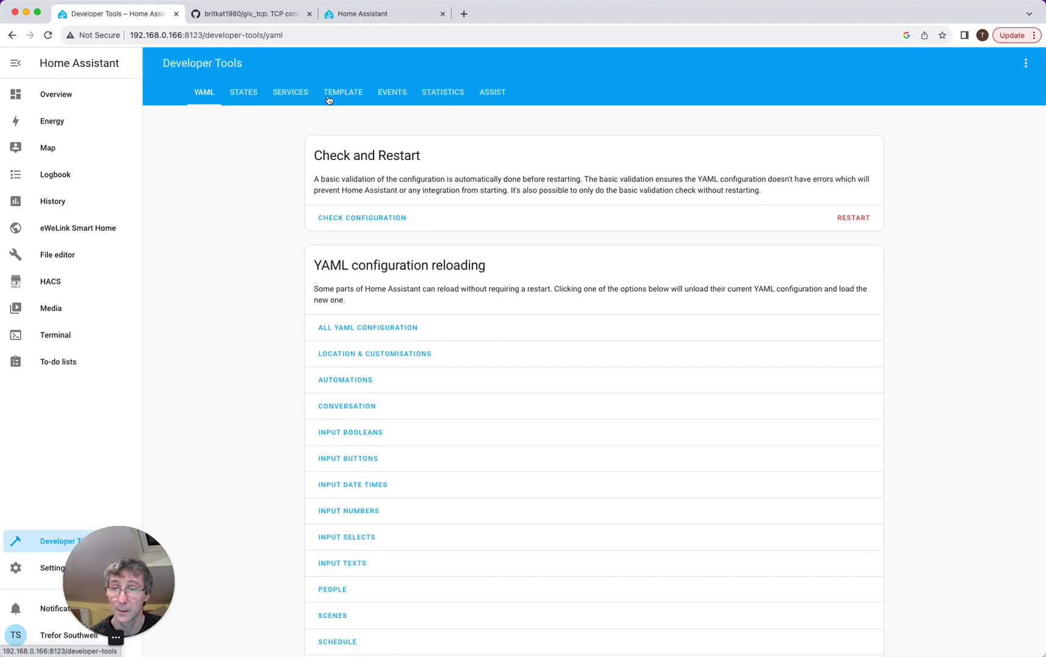
pyautogui.click(253, 92)
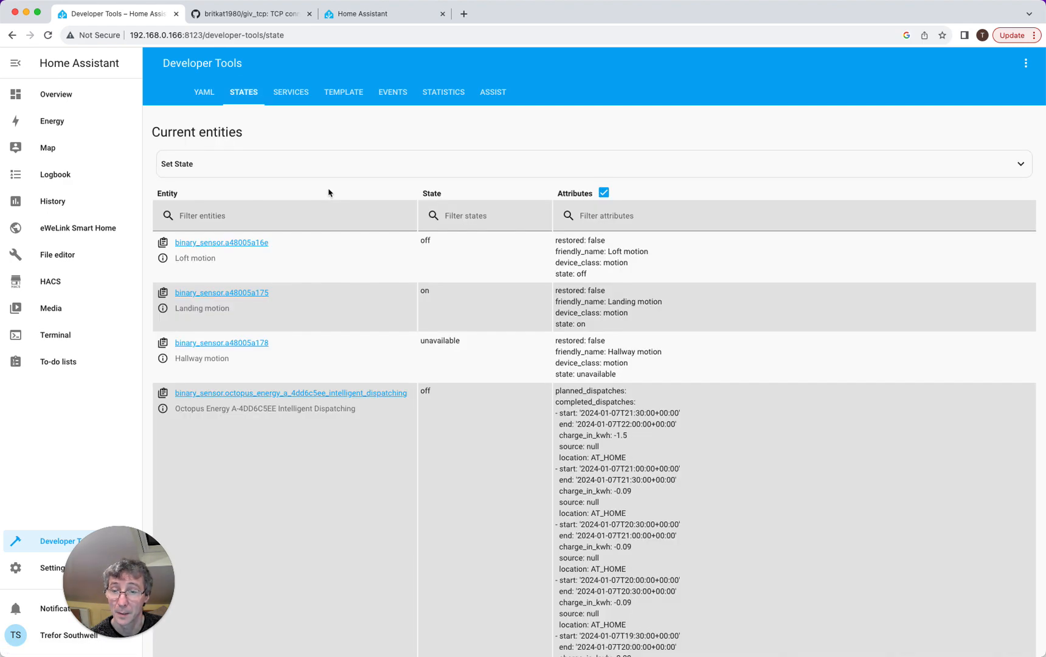
pyautogui.scroll(-15, 371, 212)
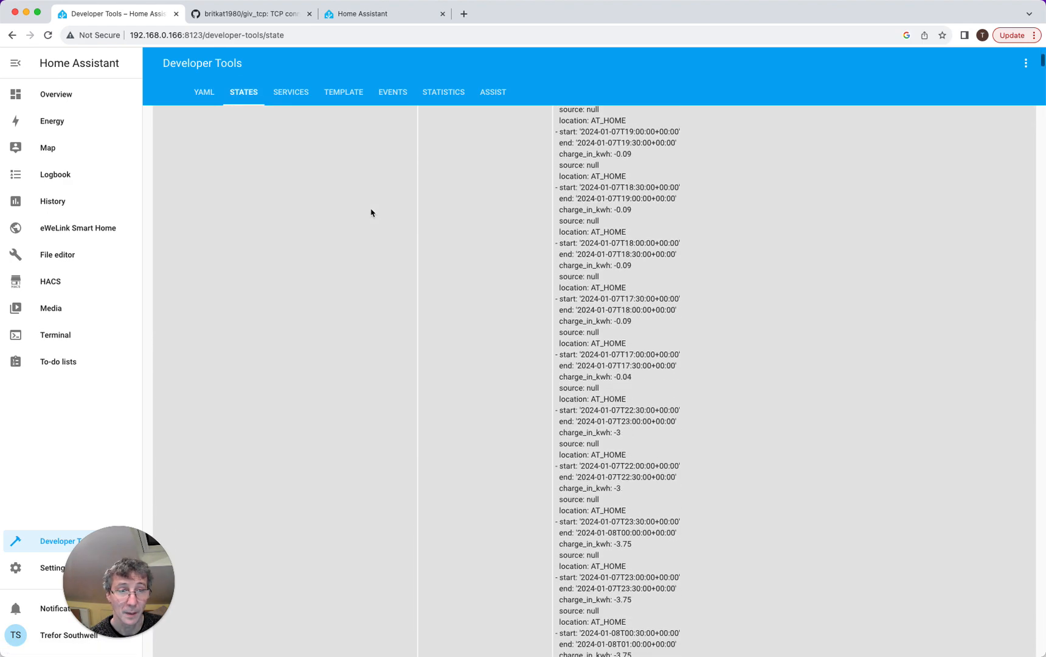
pyautogui.moveTo(1040, 65)
pyautogui.mouseDown()
pyautogui.moveTo(1011, 282)
pyautogui.moveTo(1026, 262)
pyautogui.moveTo(1007, 534)
pyautogui.moveTo(1016, 607)
pyautogui.moveTo(1034, 552)
pyautogui.moveTo(1041, 56)
pyautogui.mouseUp()
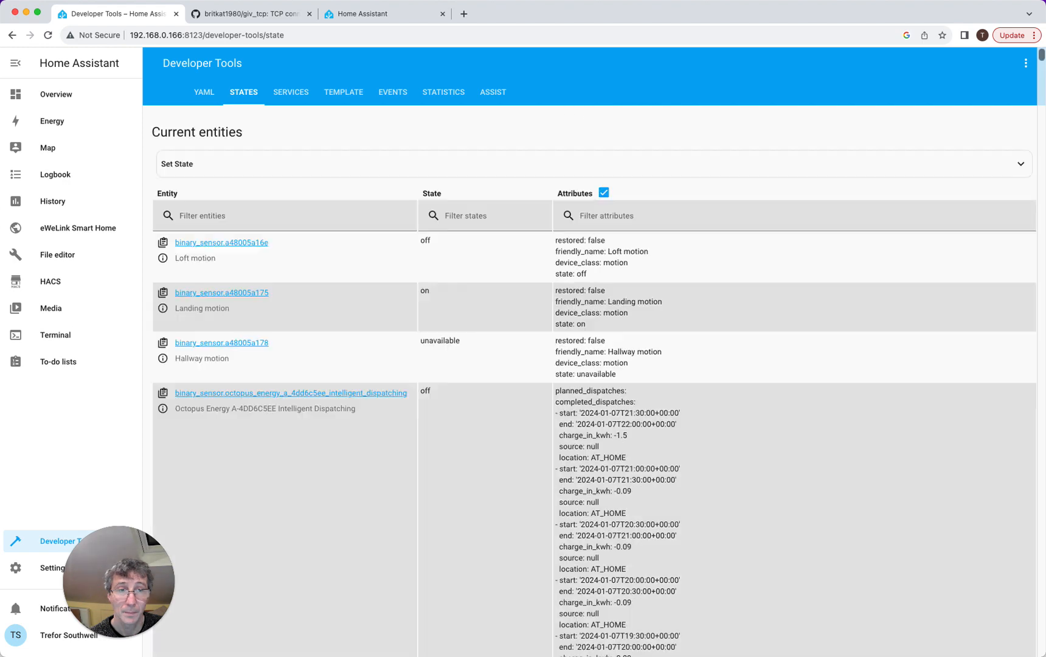
pyautogui.click(199, 214)
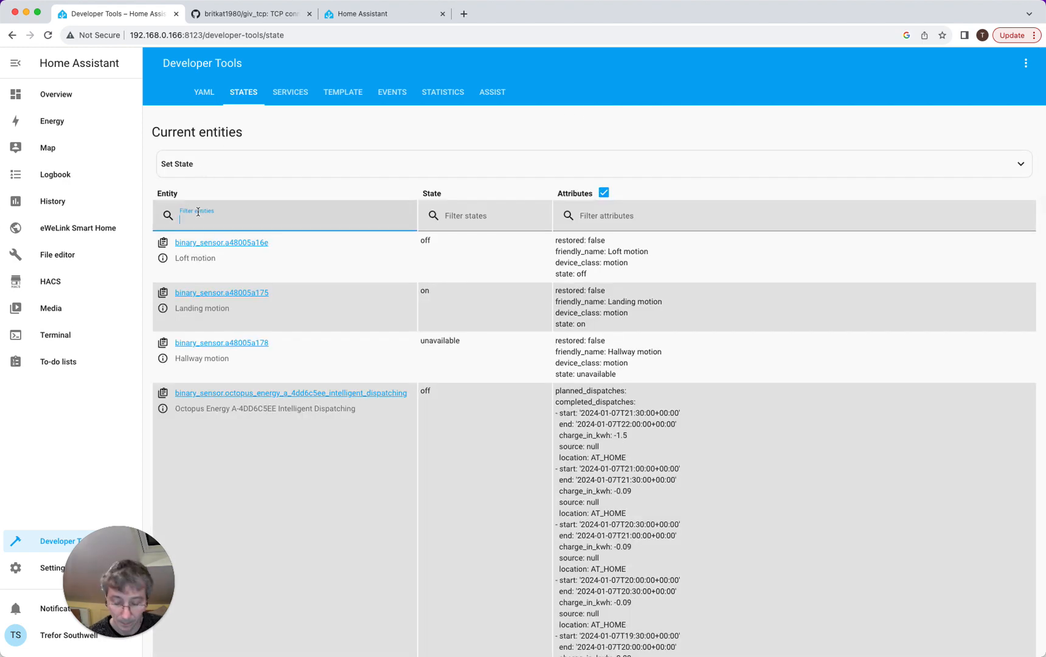
pyautogui.write('giv')
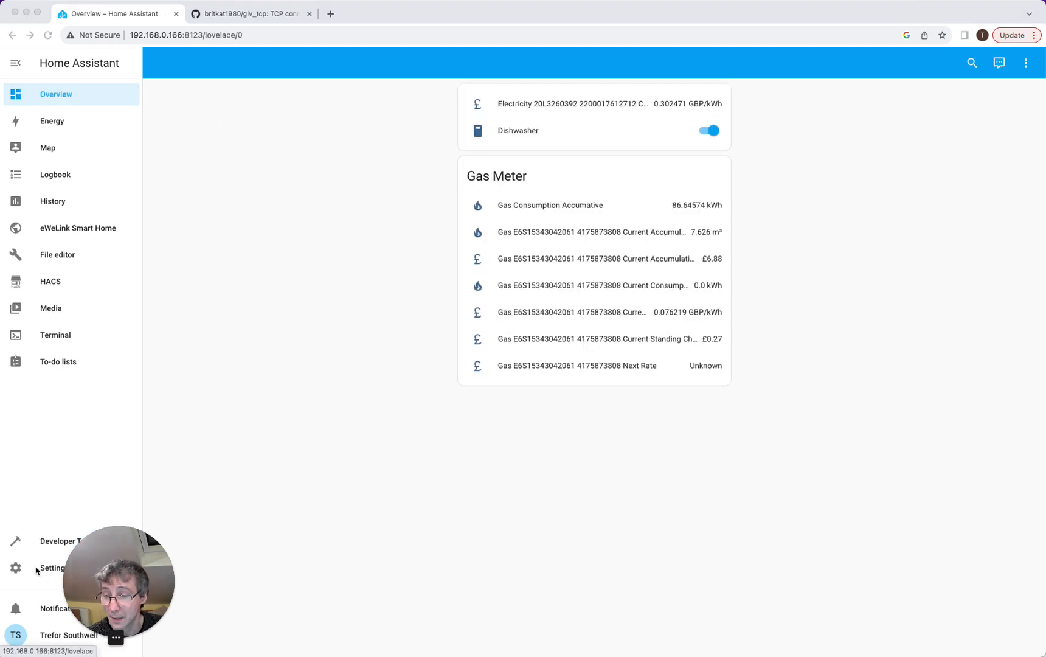
# - Add the discovered MQTT integration using the Mosquitto add-on broker, bringing in 2 GivTCP devices
pyautogui.click(37, 570)
pyautogui.click(33, 571)
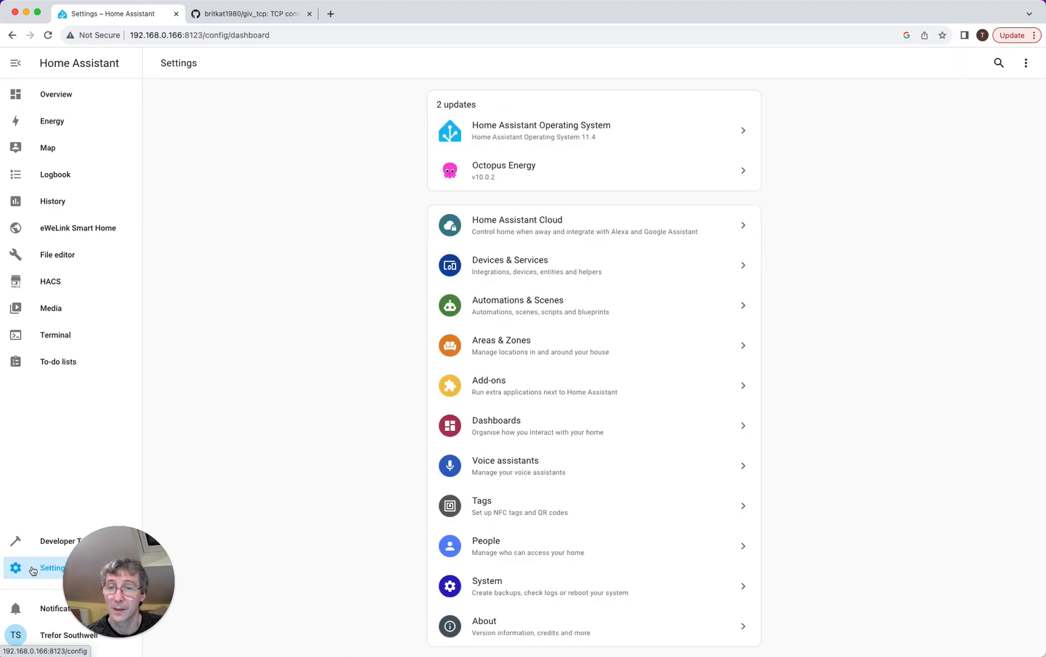
pyautogui.click(453, 270)
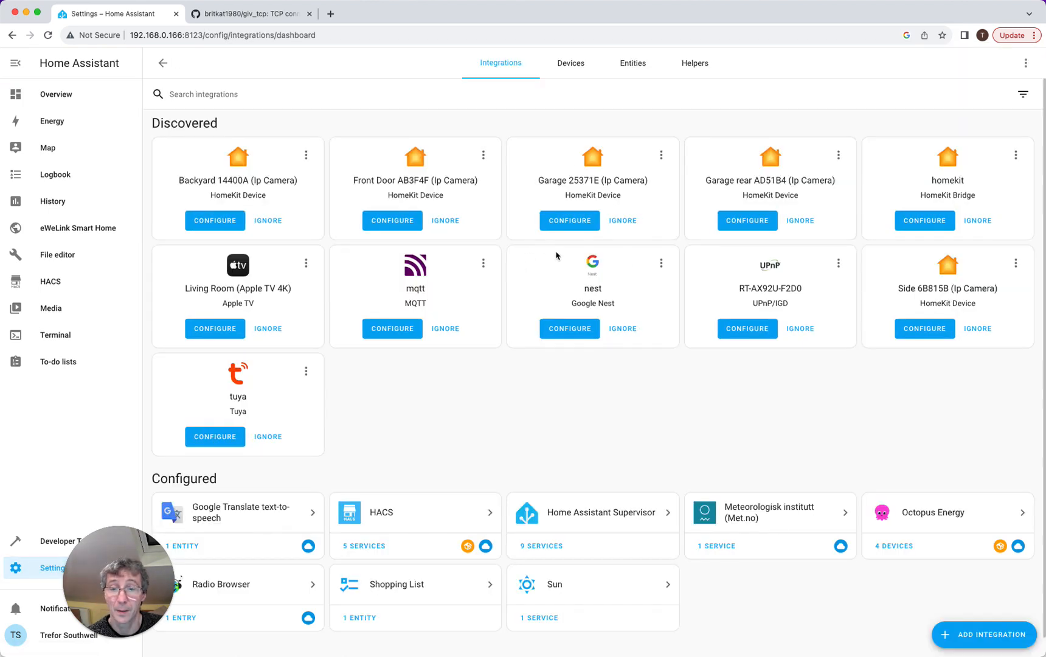
pyautogui.click(973, 637)
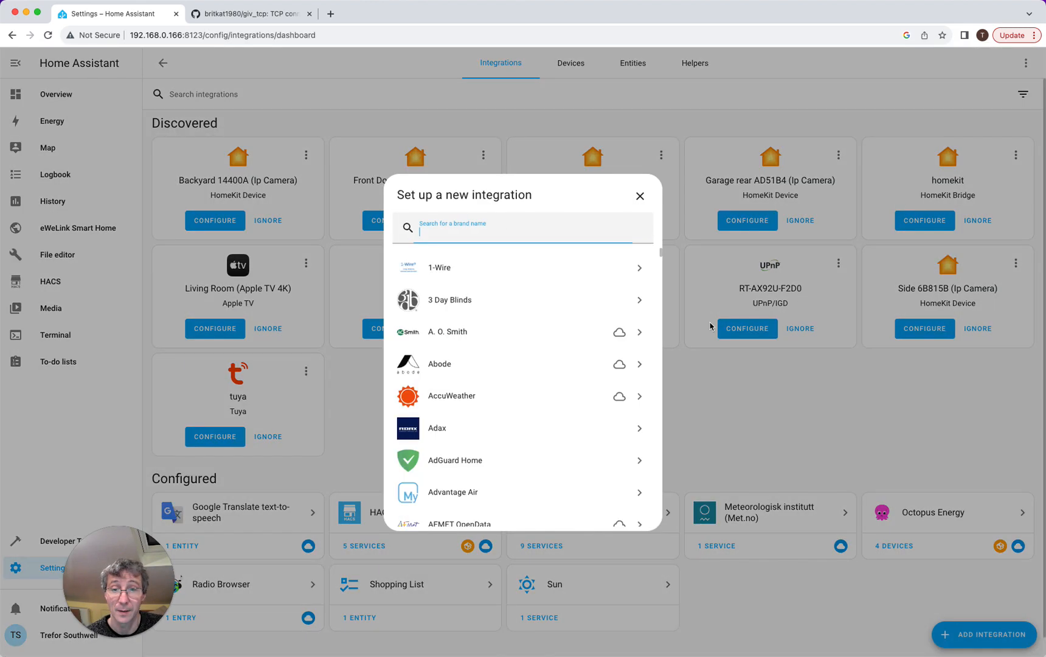
pyautogui.write('mqtt')
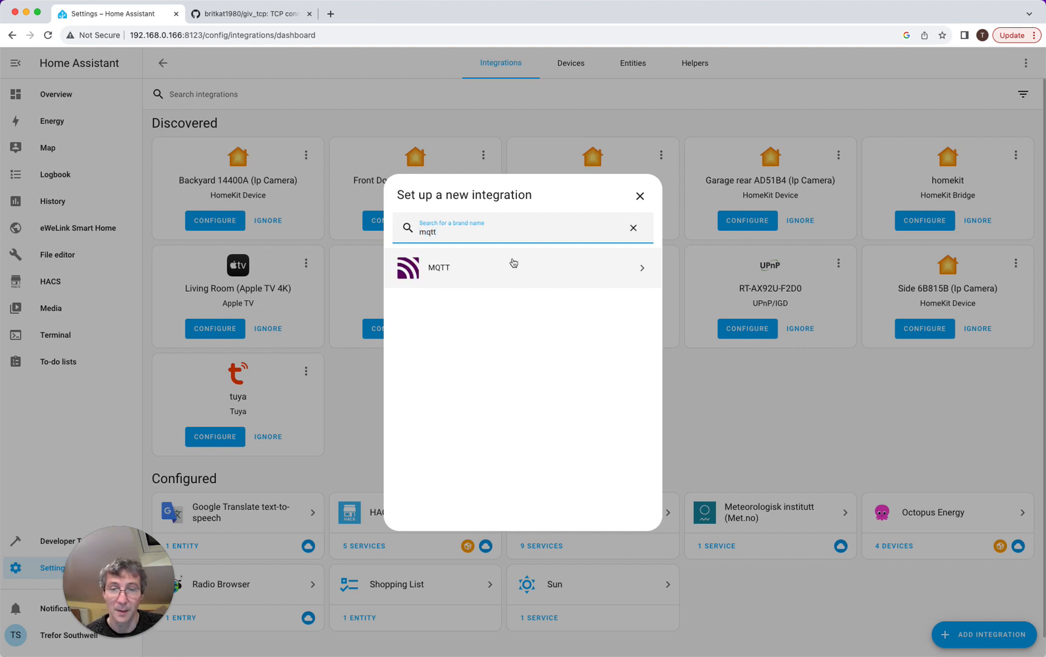
pyautogui.click(468, 270)
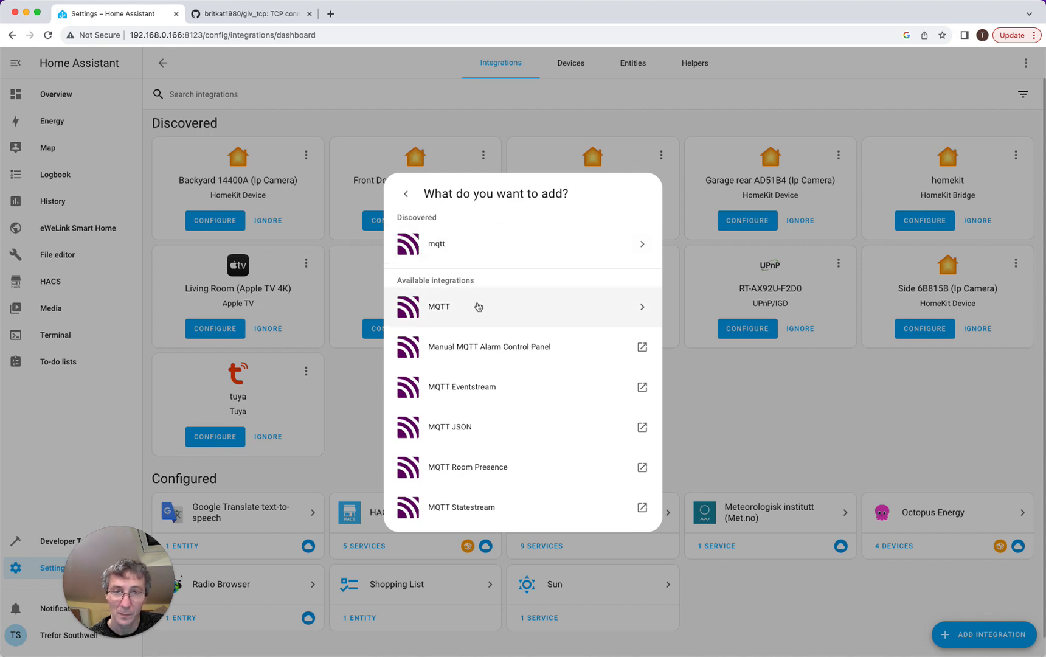
pyautogui.click(479, 245)
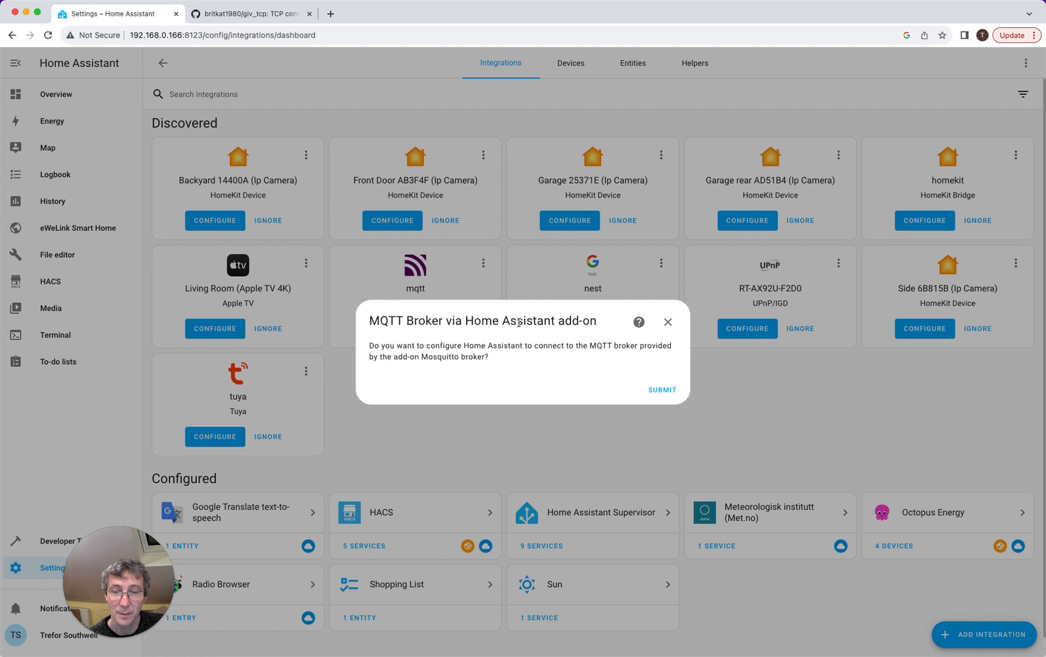
pyautogui.click(662, 391)
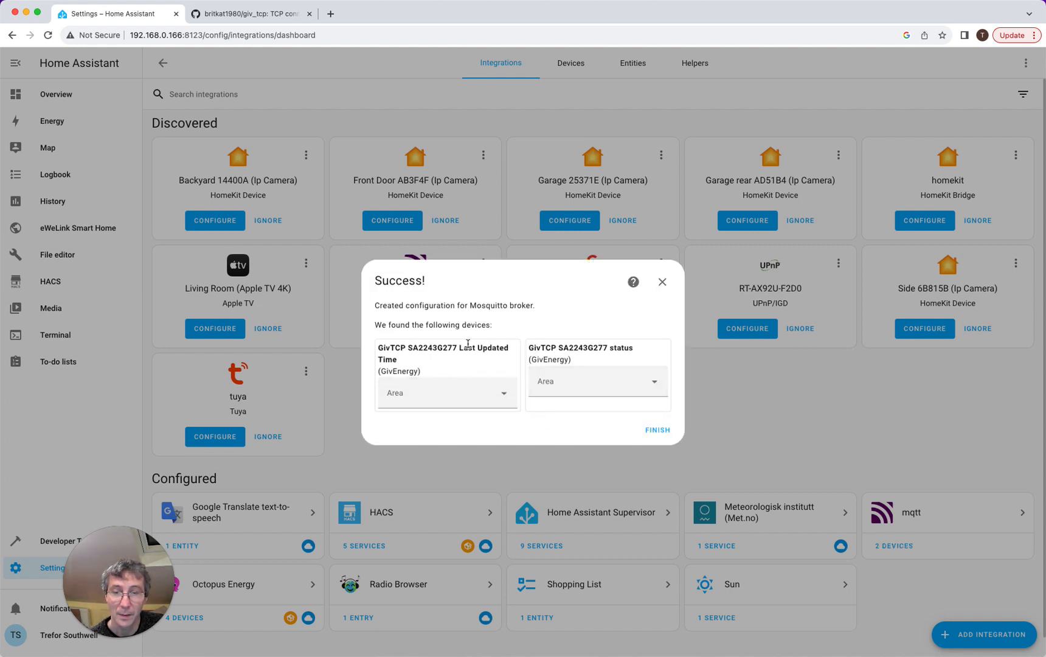
pyautogui.click(653, 433)
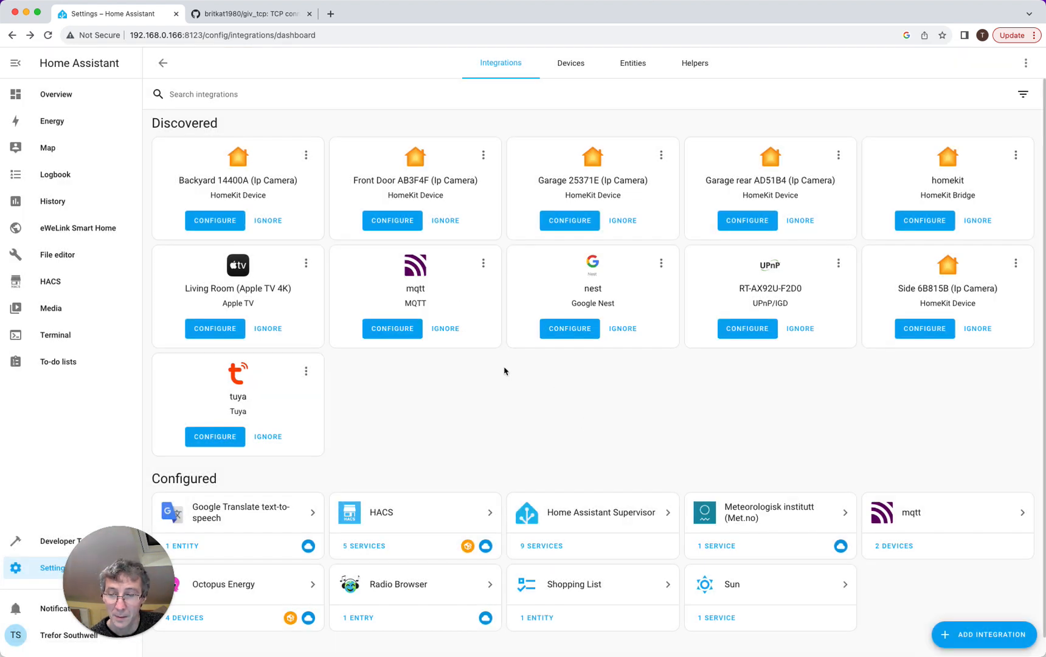
pyautogui.scroll(-1, 485, 400)
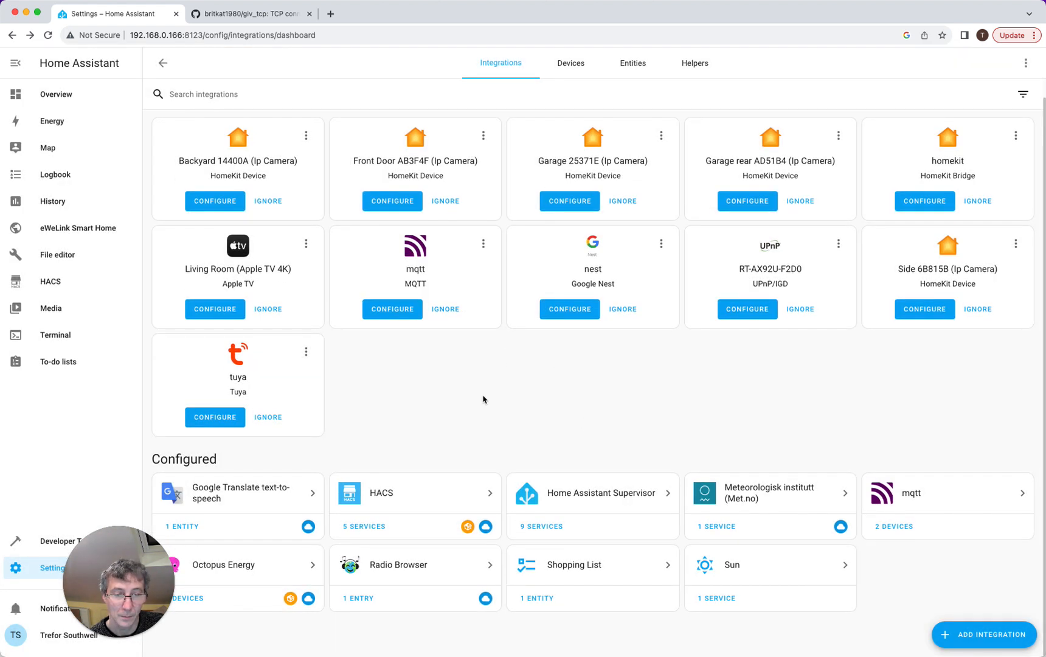
# - Inspect the GivTCP status and Last Updated Time devices, including their MQTT debug info
pyautogui.click(894, 526)
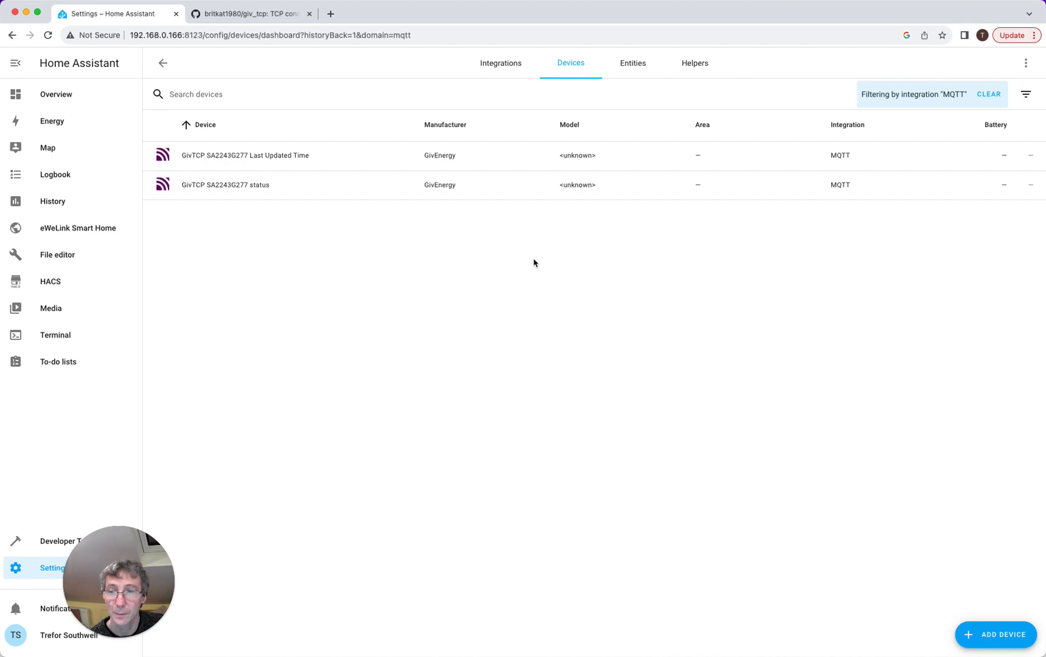
pyautogui.click(233, 185)
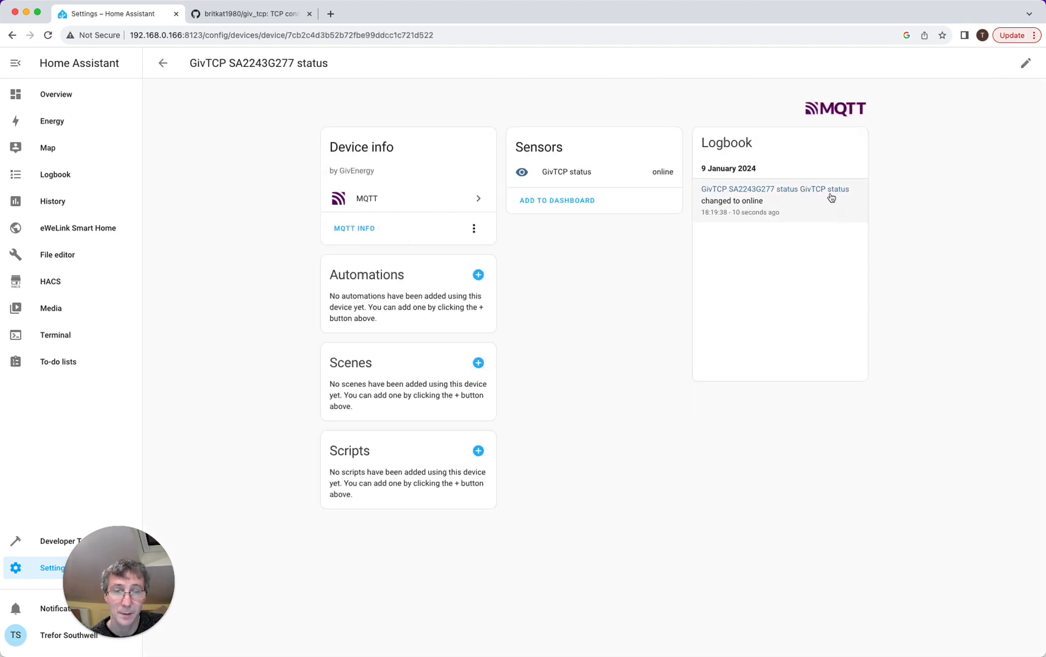
pyautogui.click(163, 63)
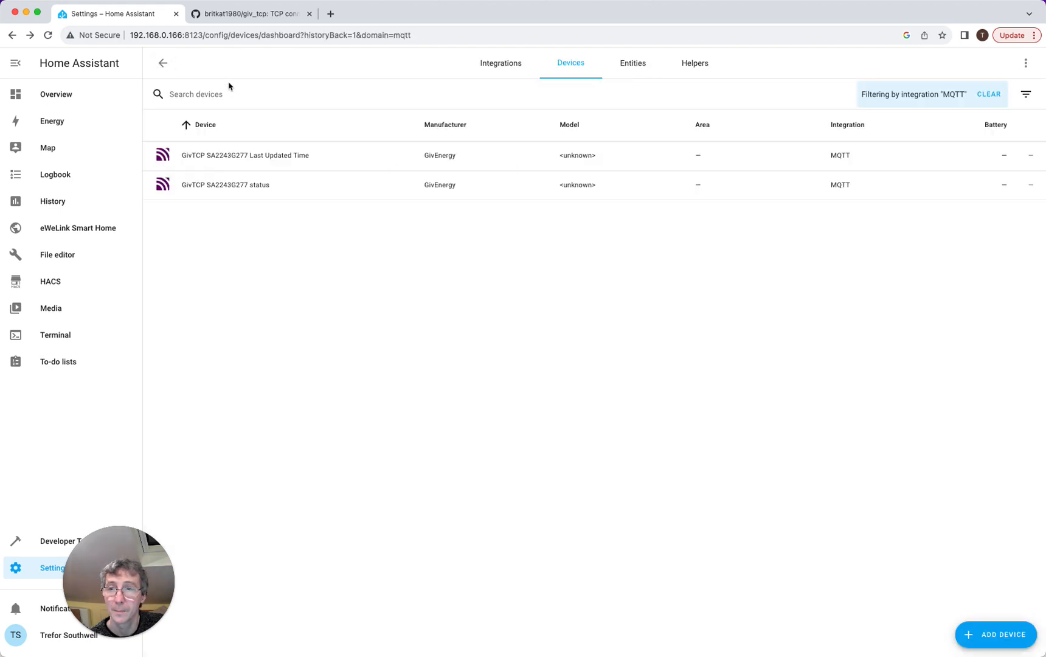
pyautogui.click(262, 162)
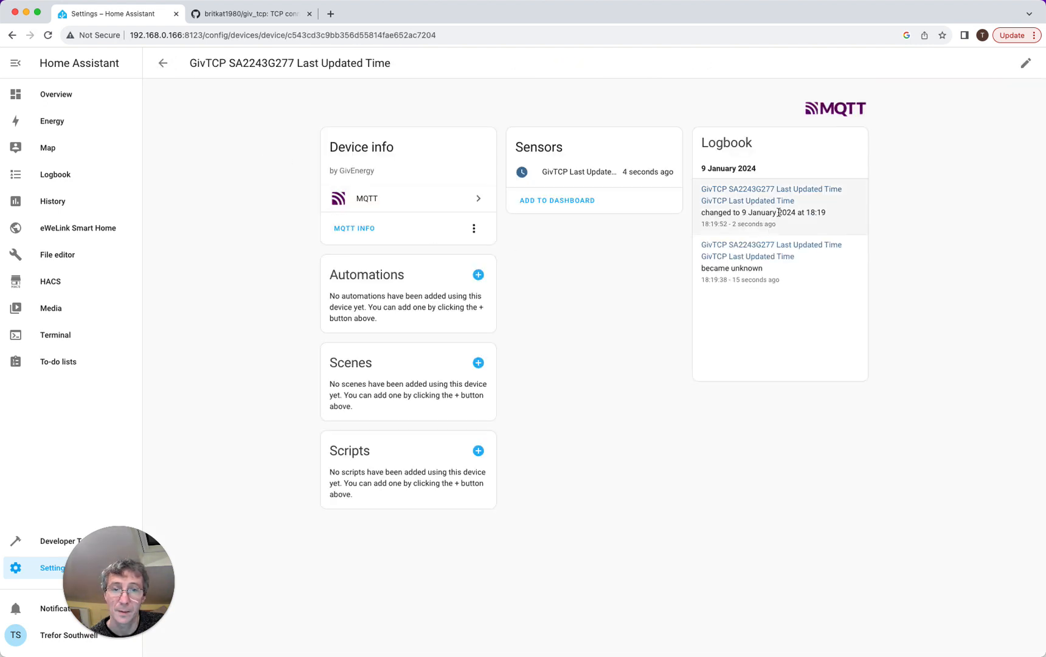
pyautogui.click(366, 201)
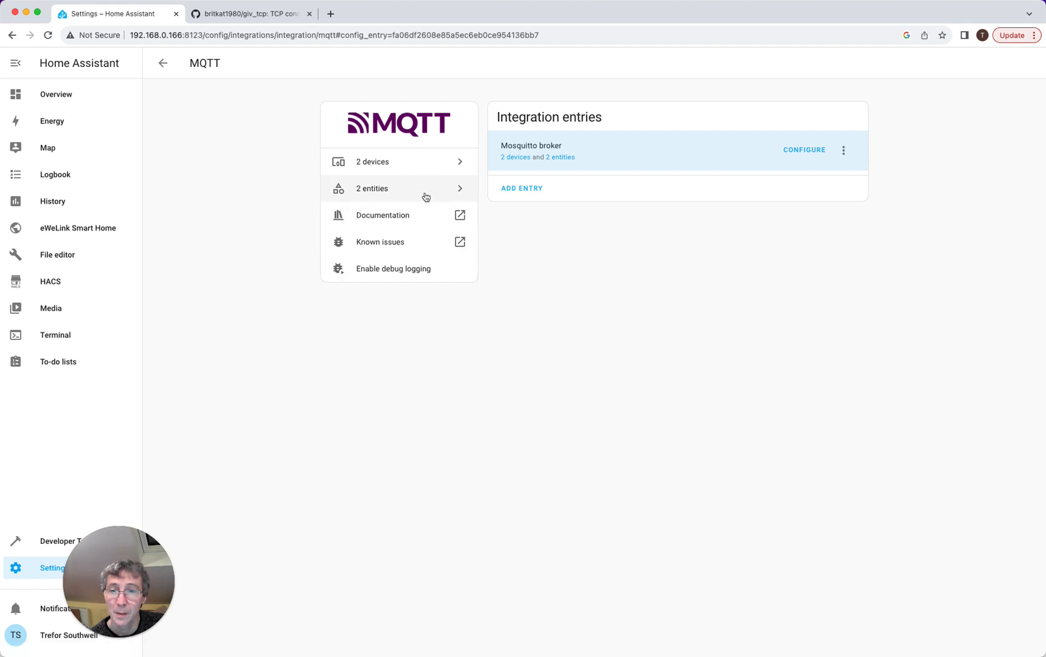
pyautogui.click(160, 65)
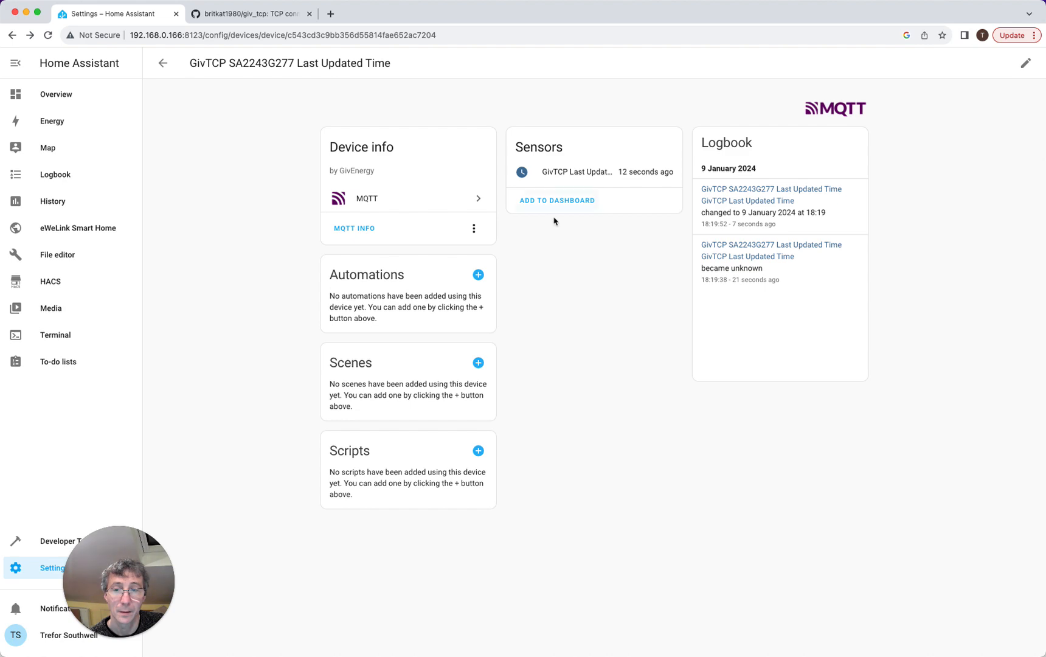
pyautogui.click(364, 230)
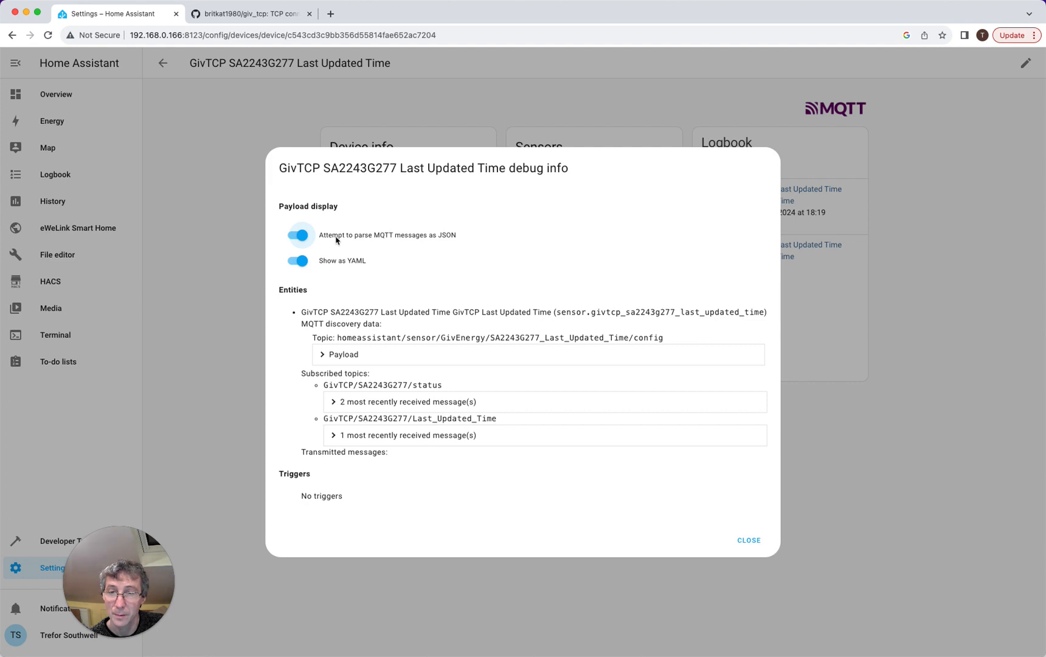
pyautogui.click(751, 539)
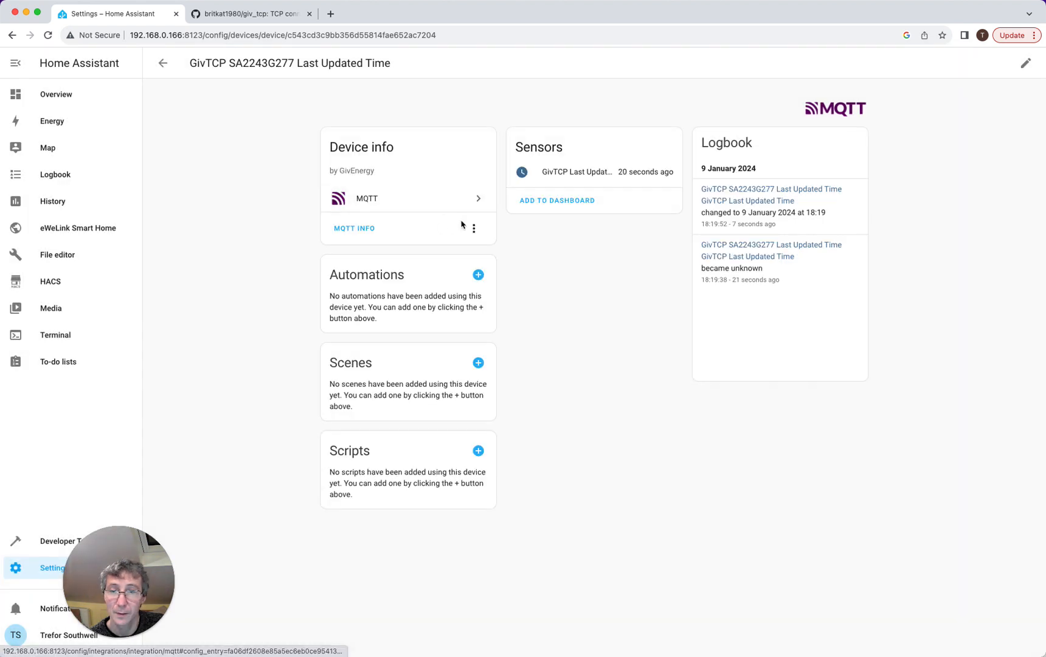
# - Open the MQTT integration's CONFIGURE page for the Mosquitto broker
pyautogui.click(473, 228)
pyautogui.click(474, 199)
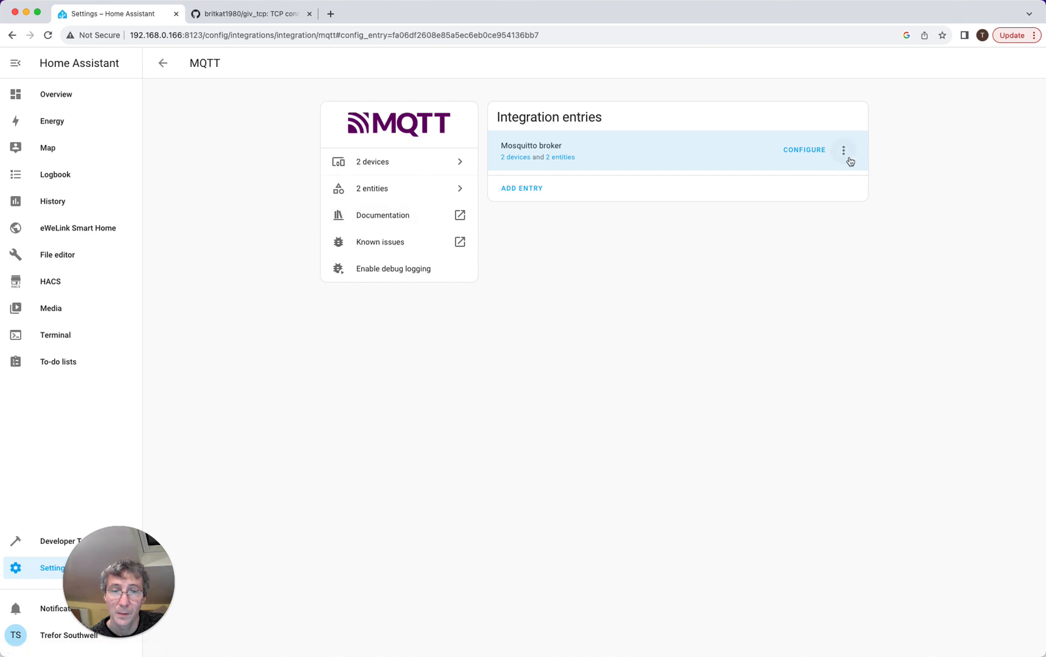
pyautogui.click(811, 152)
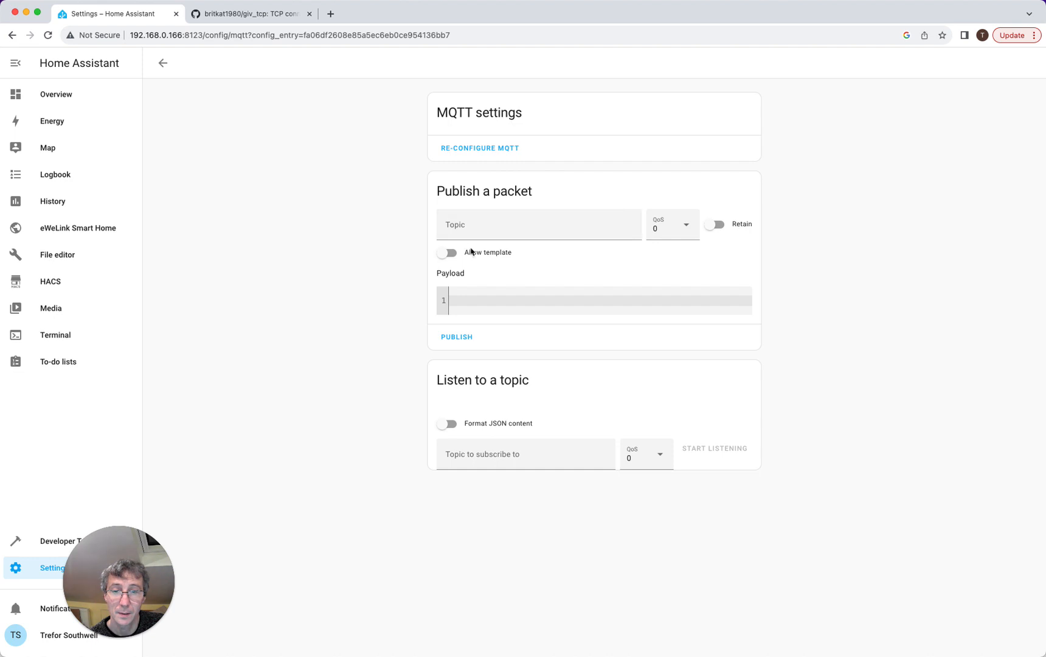
# - Reconfigure the MQTT broker to 192.168.0.166 port 1883 with advanced options and discovery enabled
pyautogui.click(487, 153)
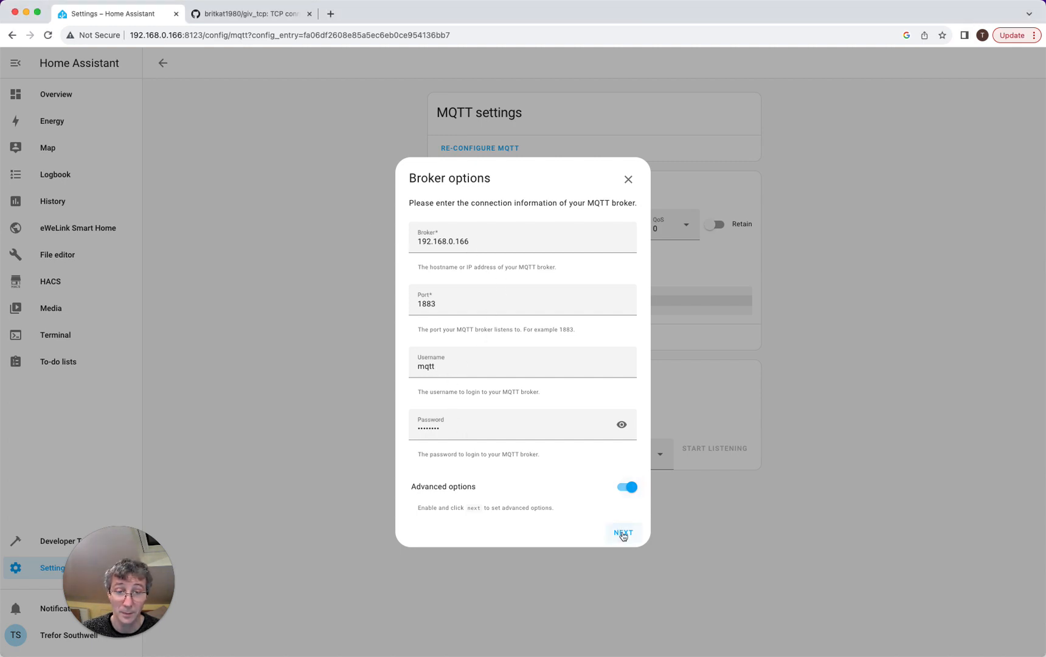
pyautogui.click(623, 532)
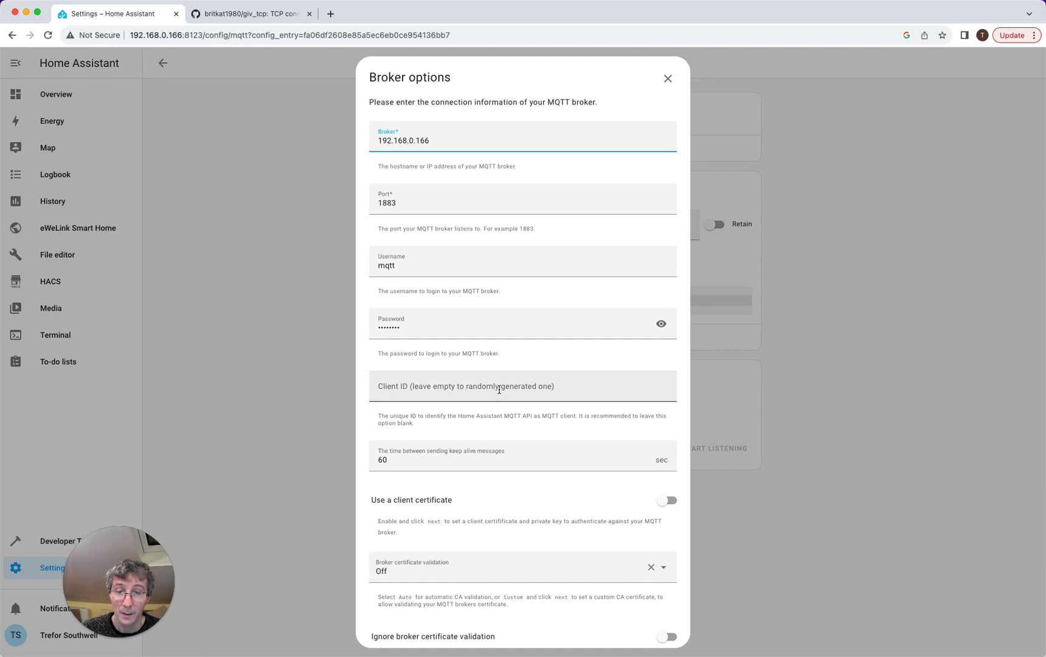
pyautogui.scroll(-5, 499, 390)
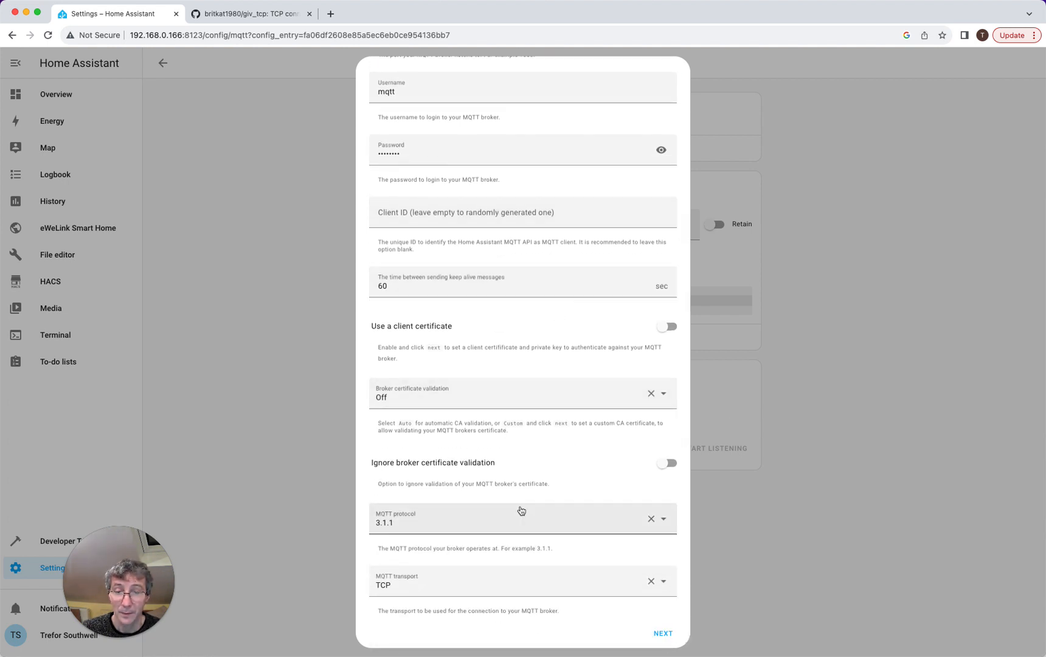
pyautogui.scroll(5, 521, 510)
pyautogui.scroll(-5, 616, 565)
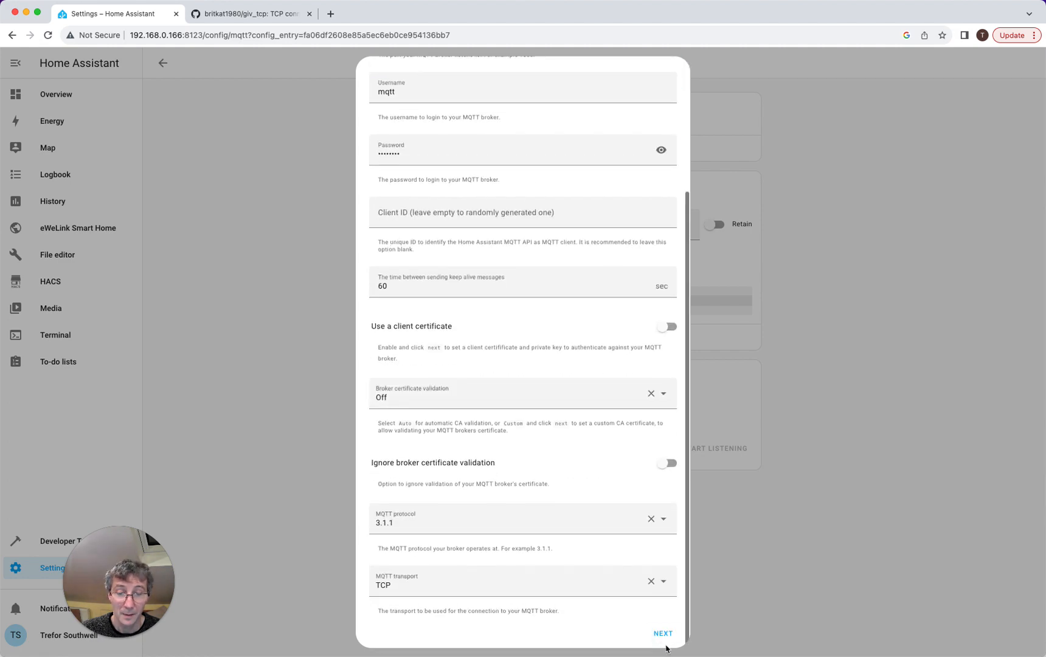
pyautogui.click(663, 634)
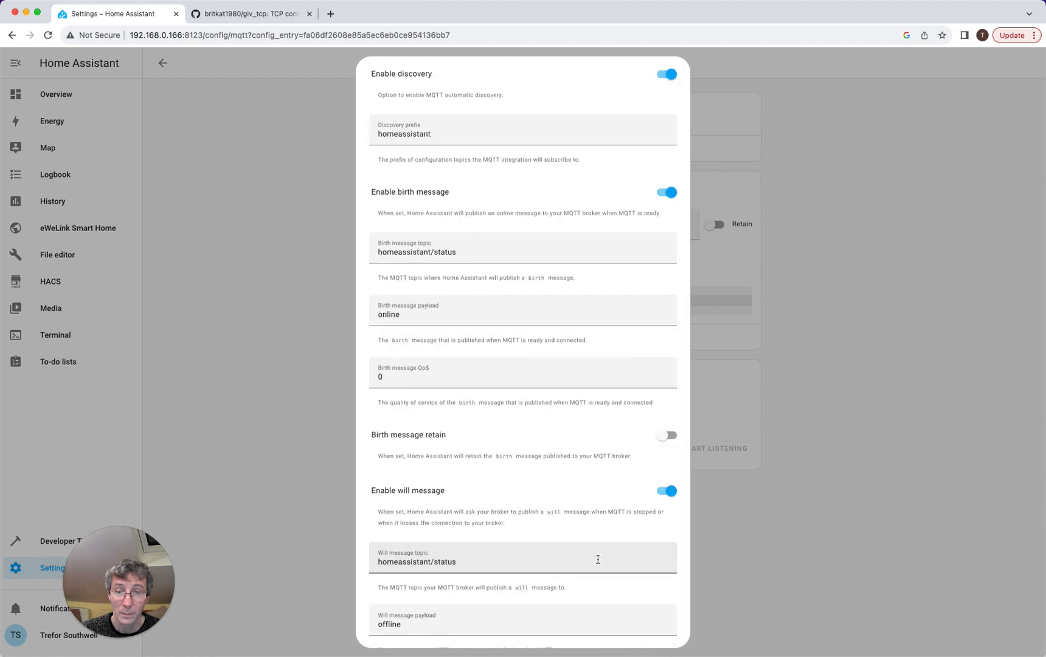
pyautogui.scroll(-5, 544, 432)
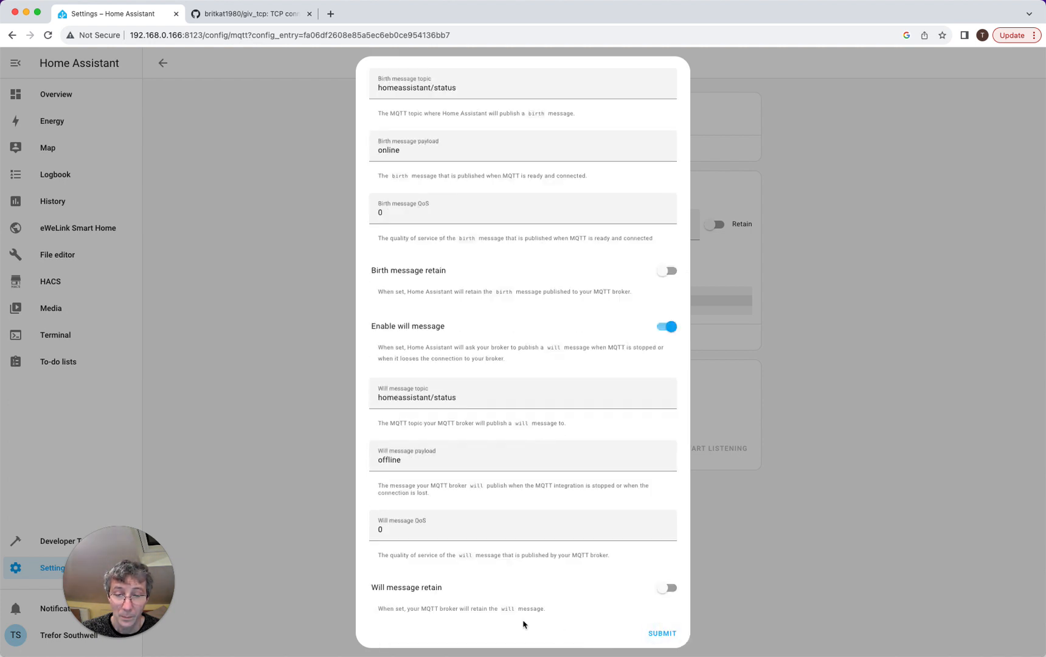
pyautogui.click(662, 632)
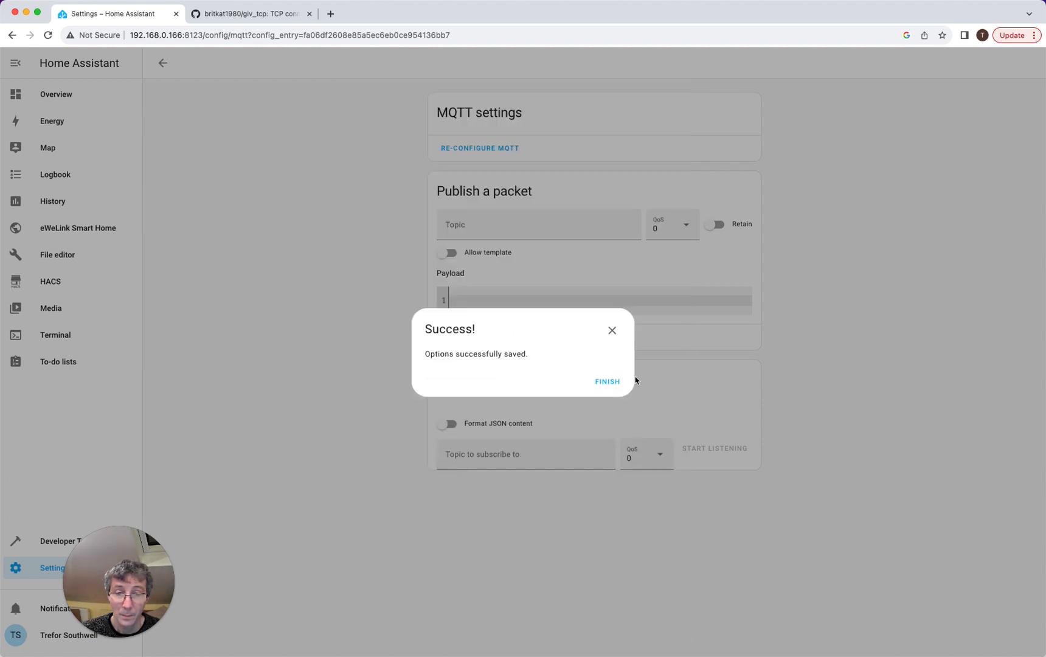
pyautogui.click(613, 382)
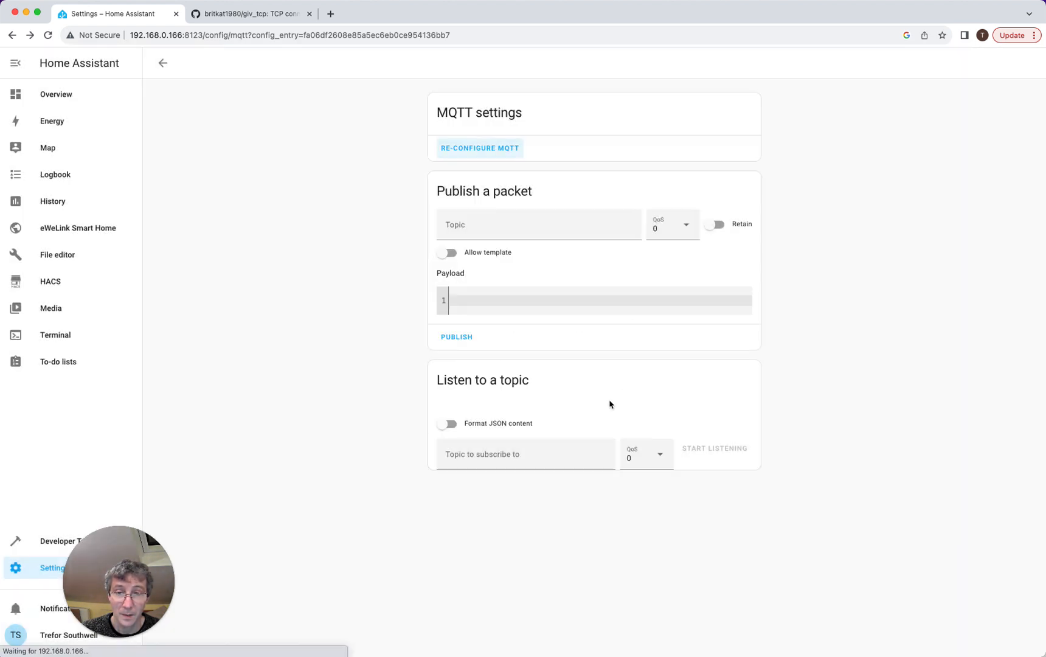
# - Back out of the MQTT and GivTCP device pages, dismiss the debug info, and go to Overview
pyautogui.click(161, 63)
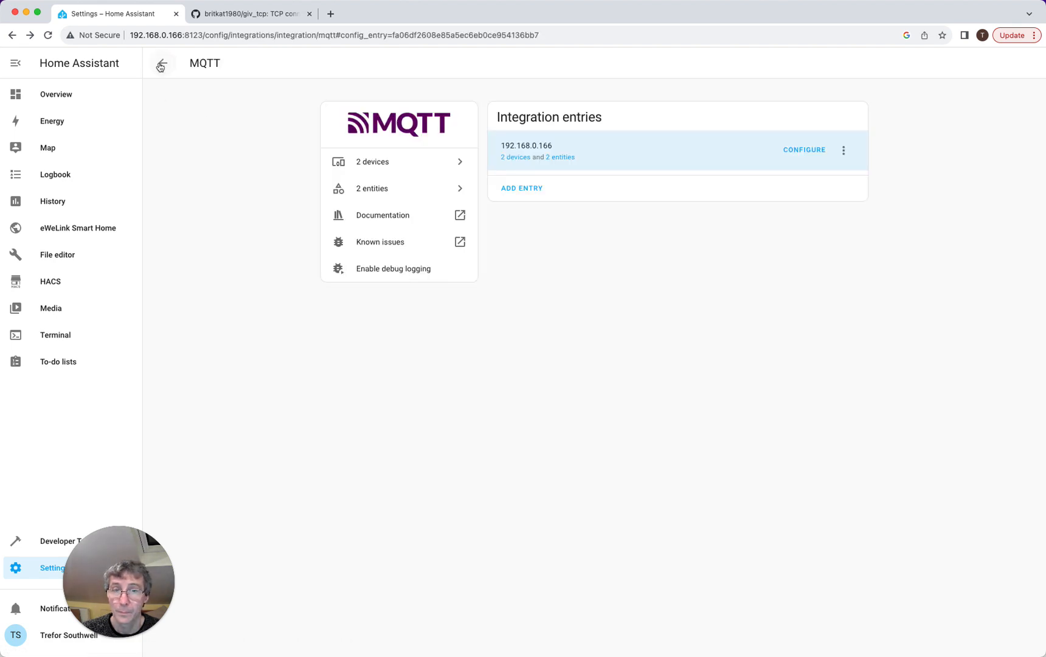
pyautogui.click(161, 64)
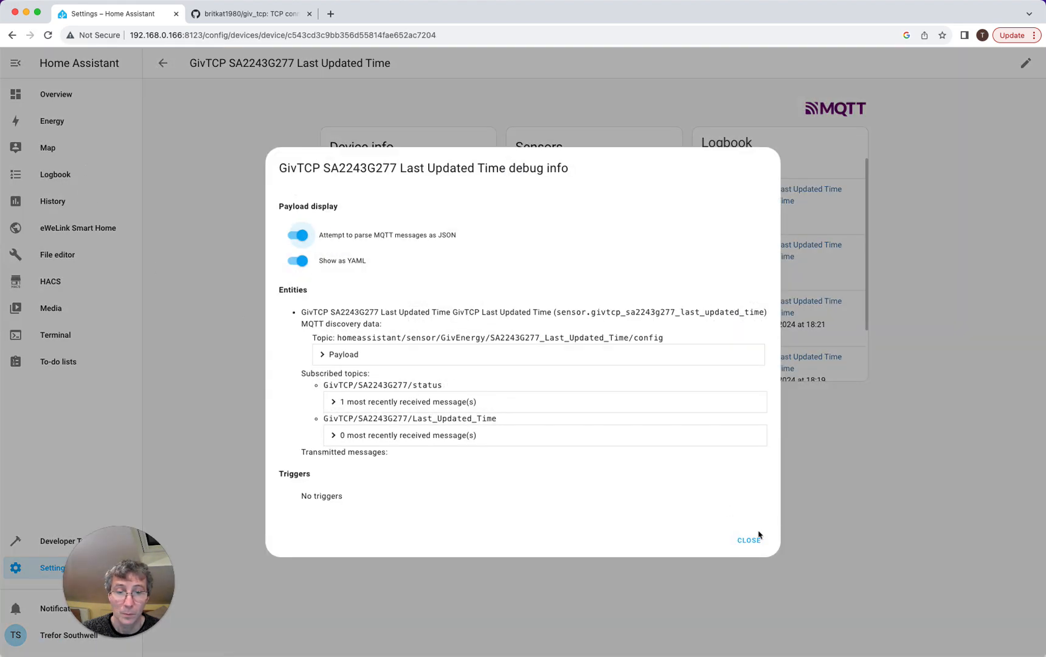
pyautogui.click(757, 538)
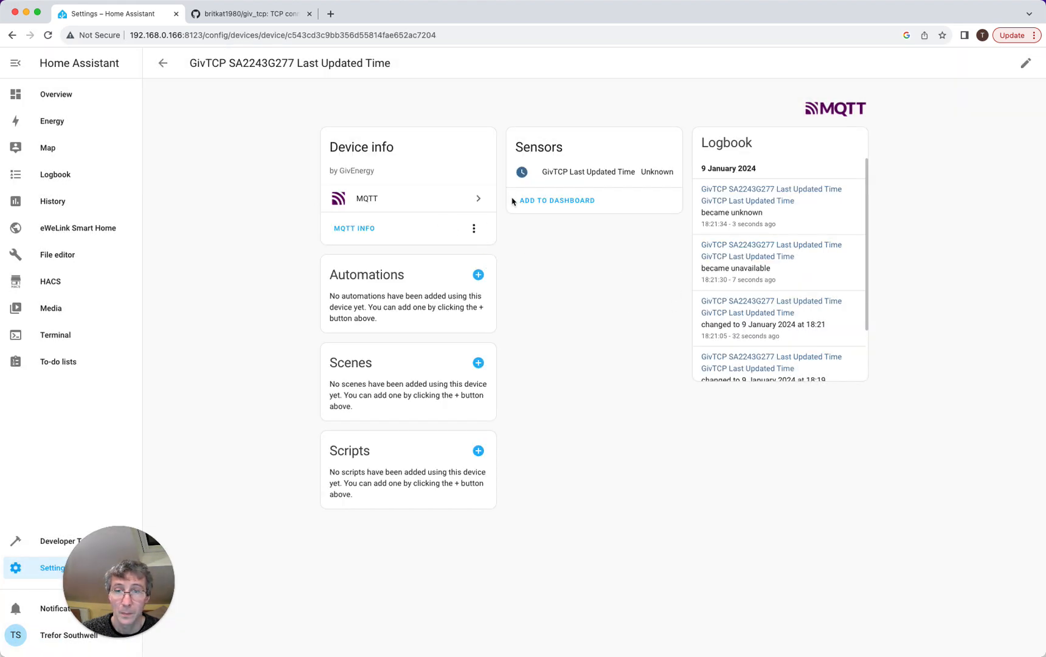
pyautogui.click(56, 94)
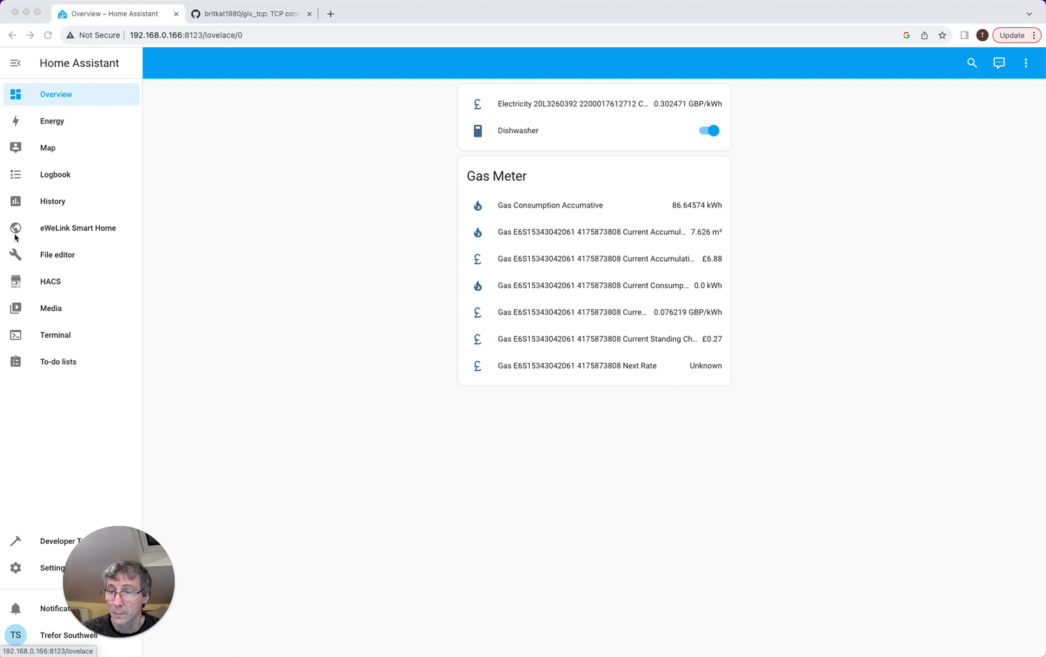
# - Review the GivTCP entity states in Developer Tools, then return to the Overview dashboard
pyautogui.click(44, 546)
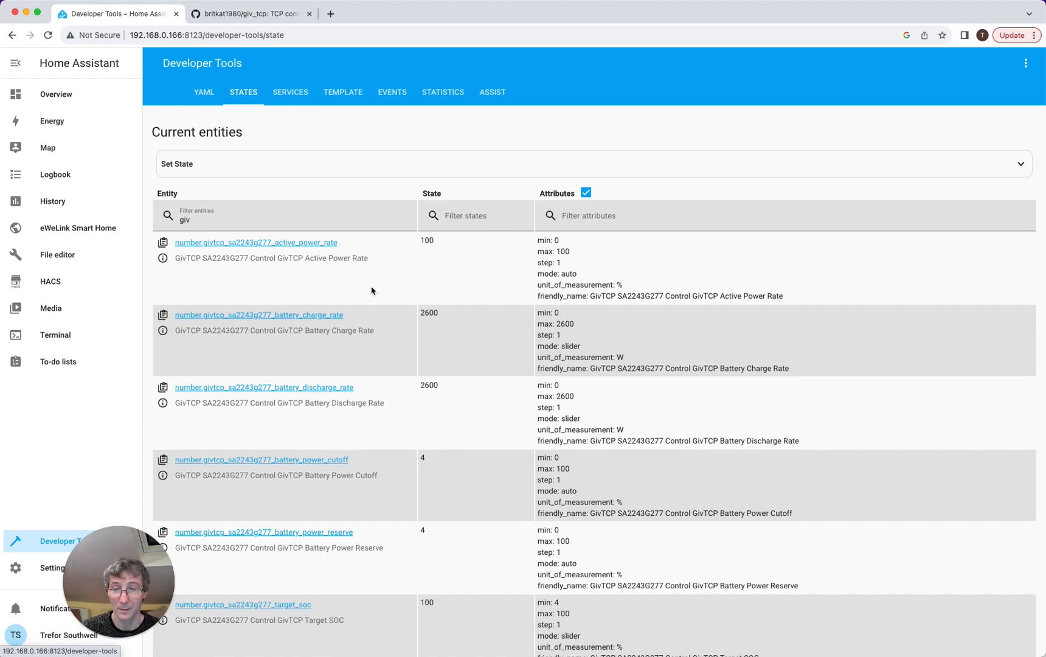
pyautogui.scroll(-10, 319, 369)
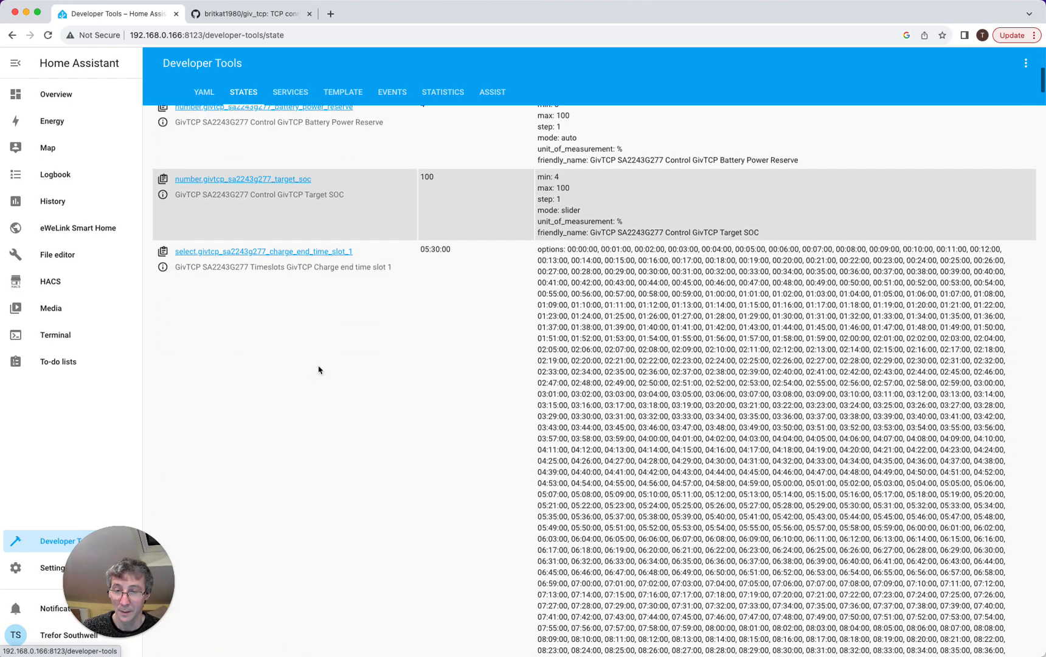
pyautogui.scroll(12, 320, 367)
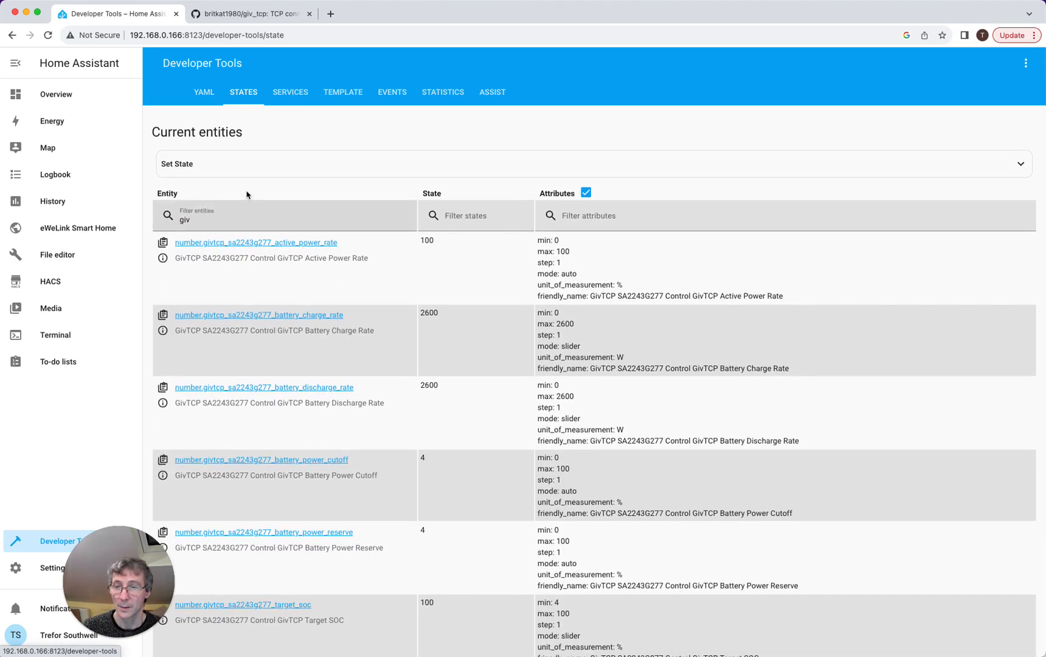
pyautogui.click(61, 98)
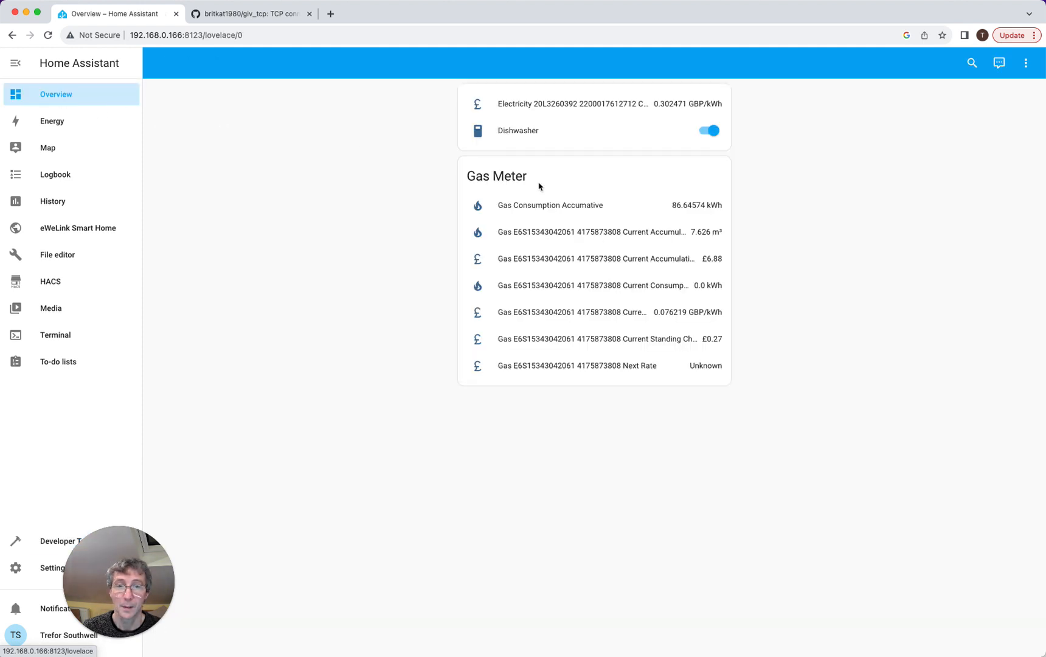
# - Put the dashboard into edit mode and add a new Gauge card to the Home view
pyautogui.click(1026, 63)
pyautogui.click(1000, 94)
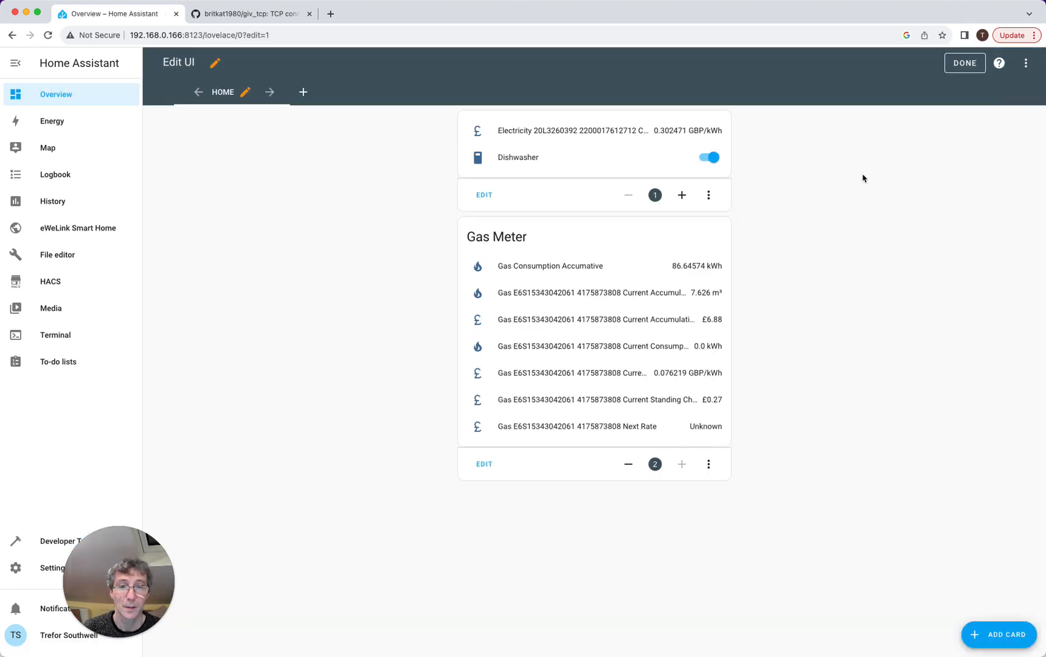
pyautogui.click(998, 634)
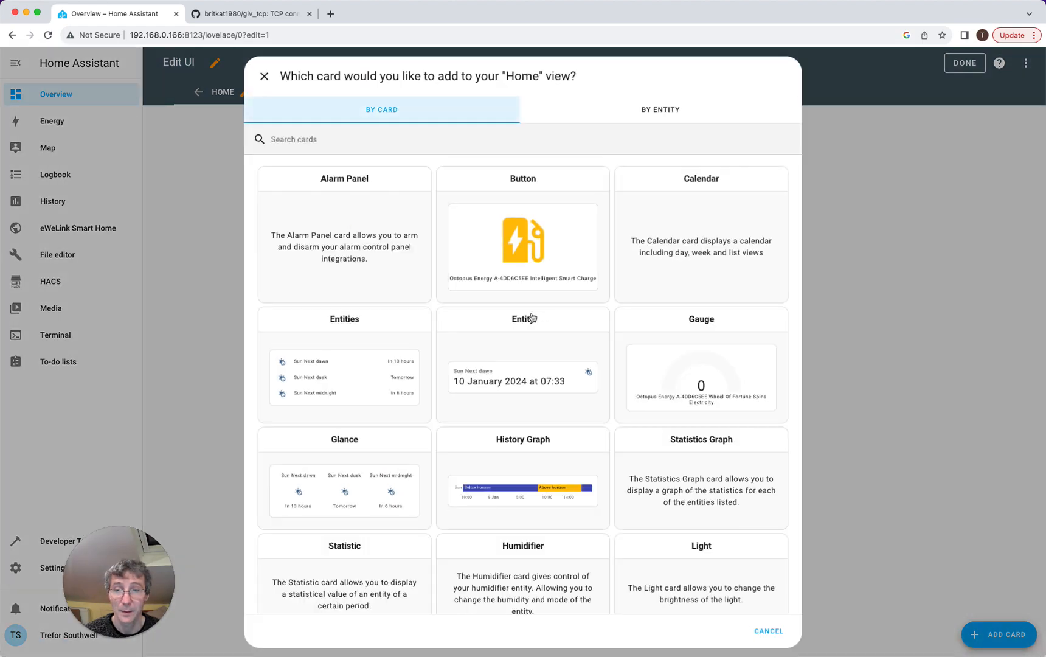
pyautogui.scroll(-12, 529, 329)
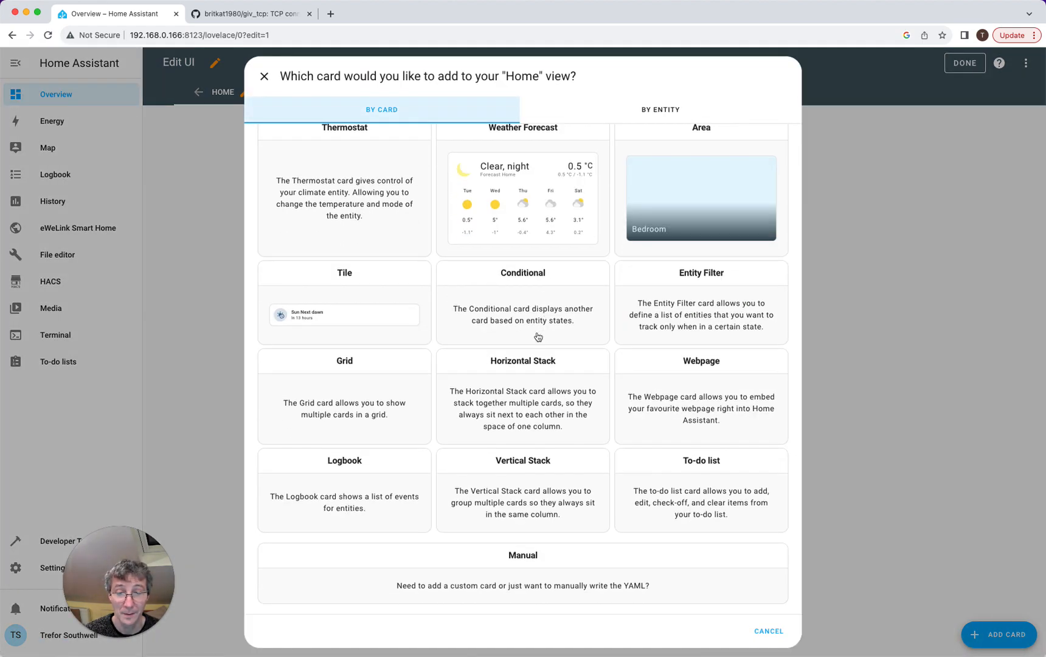
pyautogui.scroll(12, 500, 363)
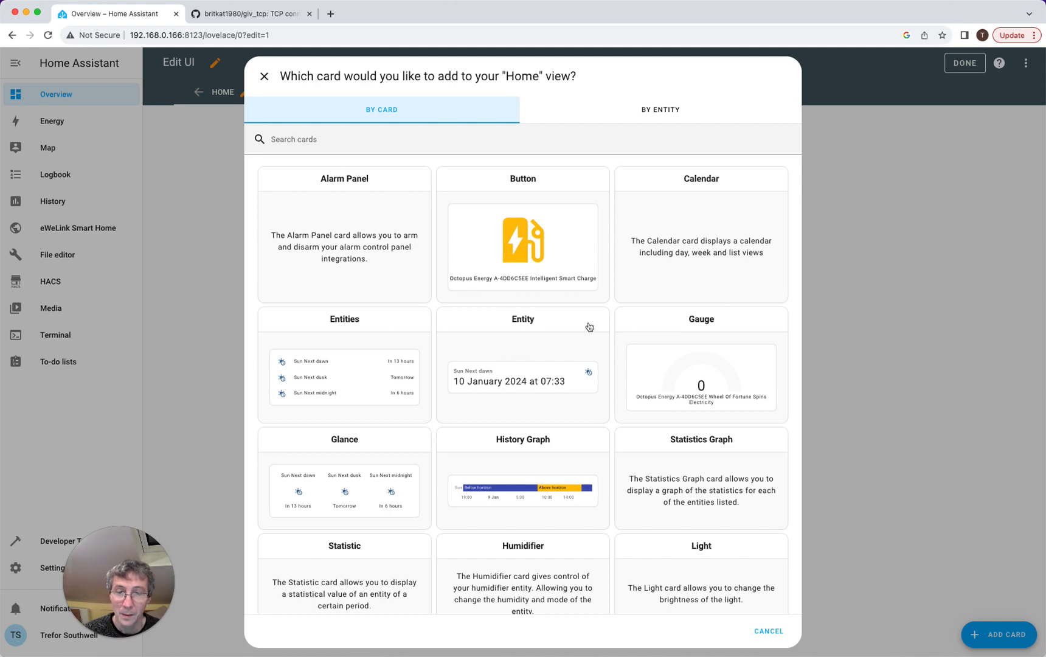
pyautogui.click(721, 385)
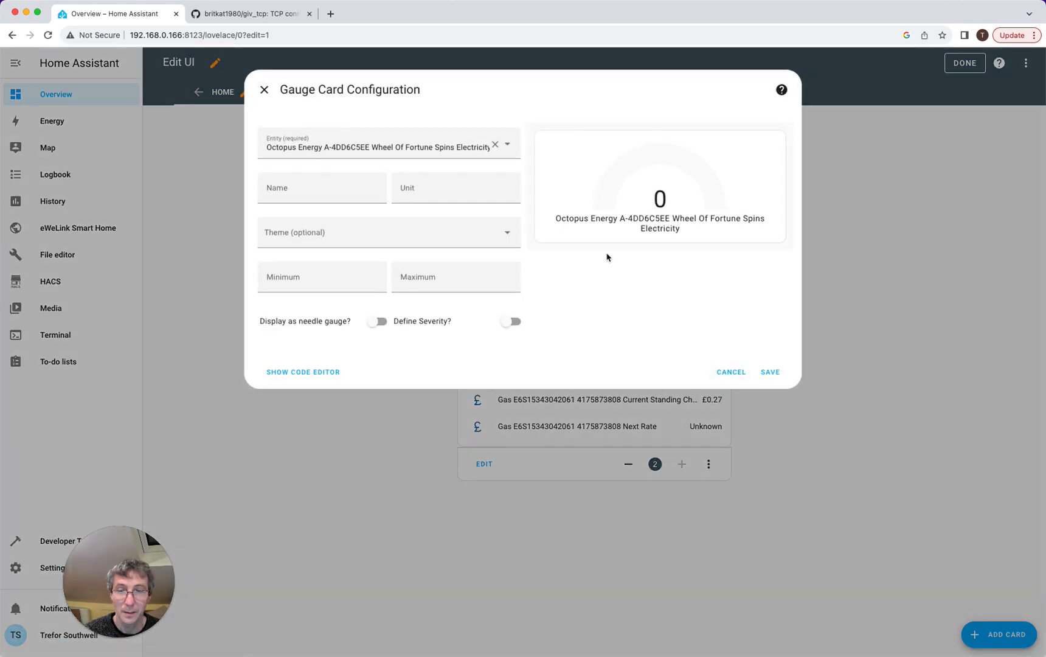
# - Set the gauge entity to GivTCP SOC (37%) and save the card
pyautogui.click(495, 145)
pyautogui.write('soc')
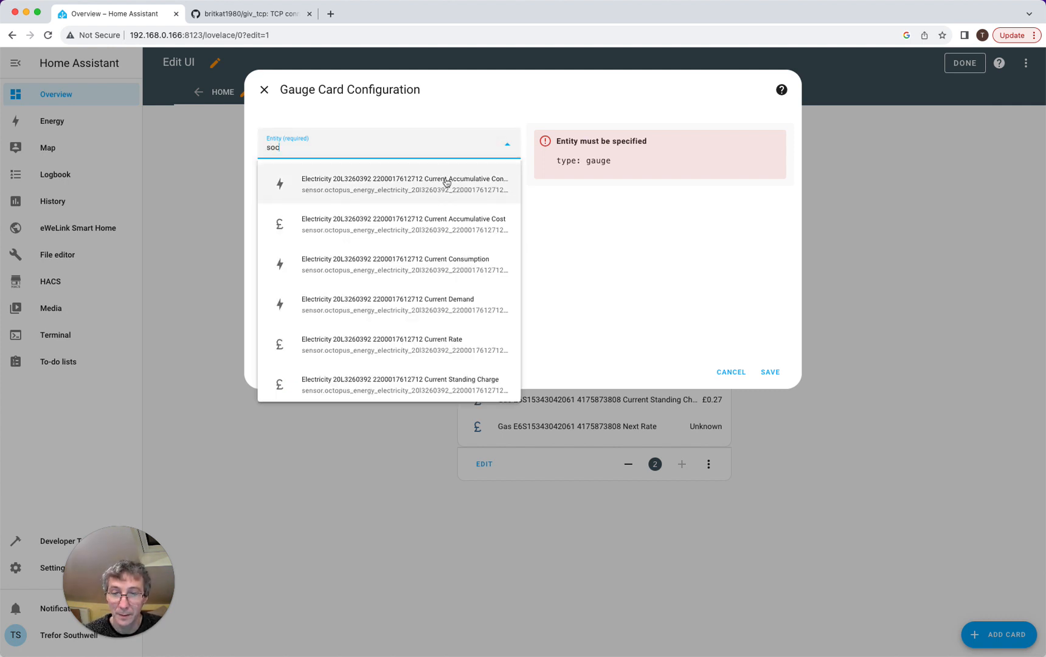
pyautogui.scroll(-5, 427, 244)
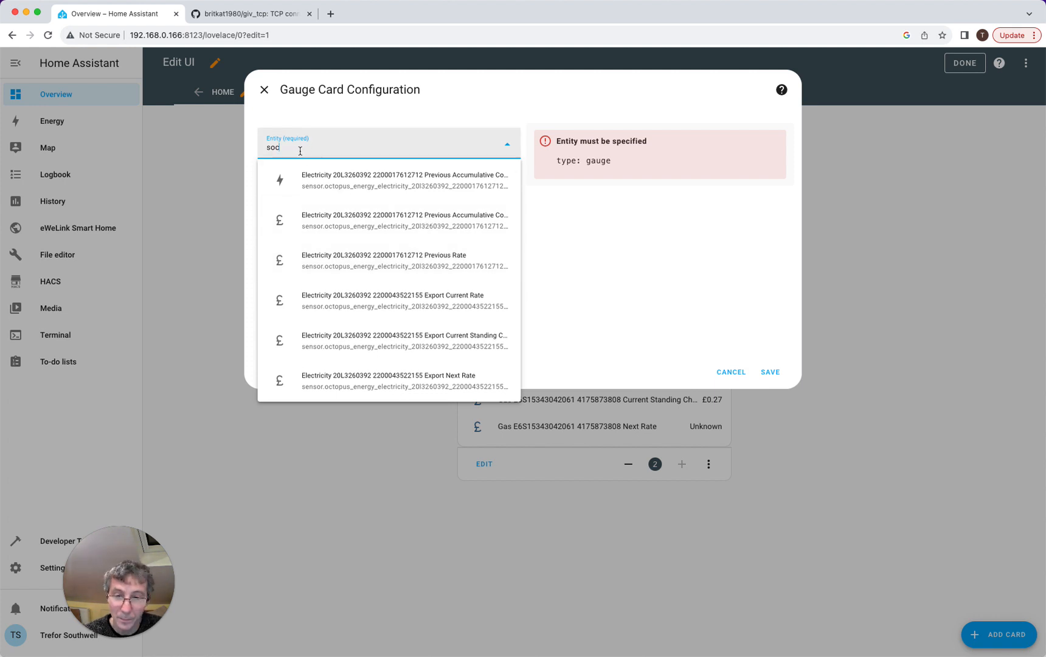
pyautogui.press('BackSpace')
pyautogui.press('BackSpace')
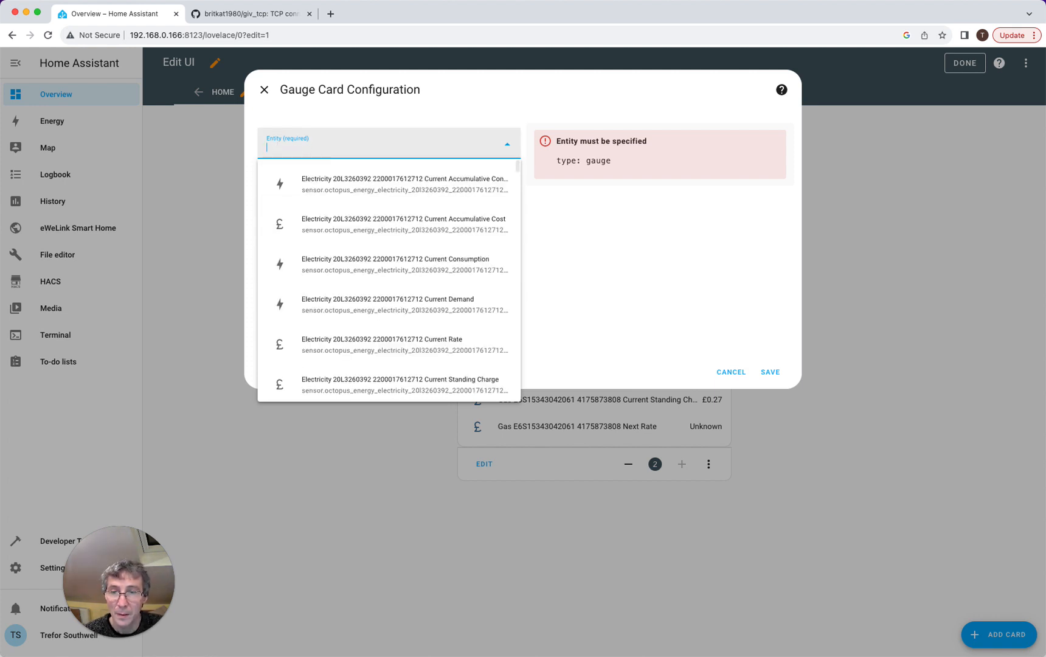
pyautogui.write('givtcp soc')
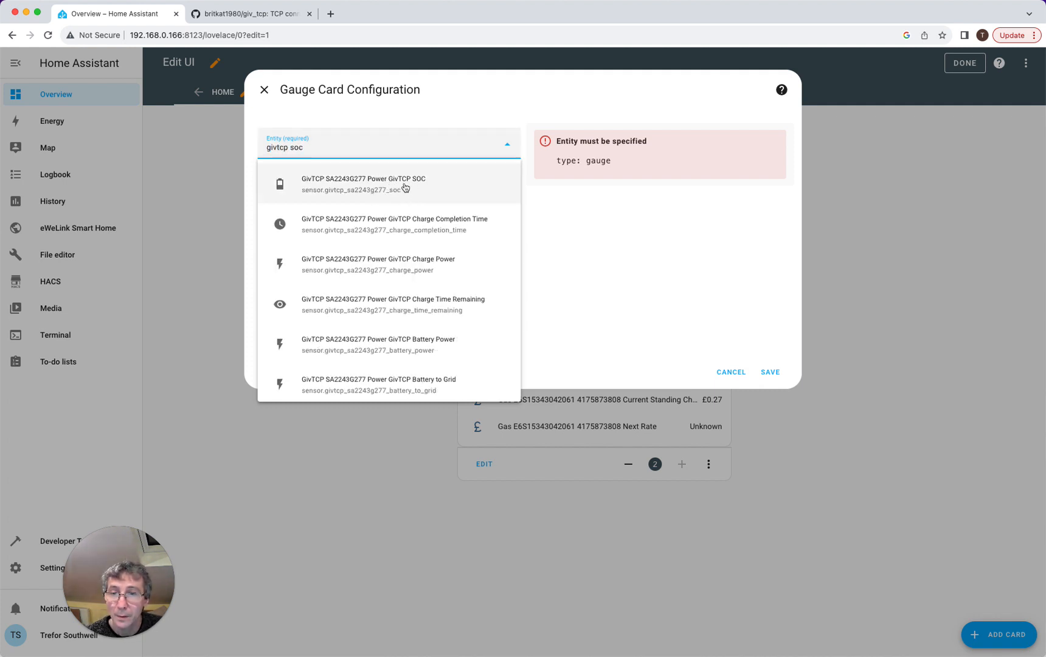
pyautogui.click(405, 186)
pyautogui.click(770, 371)
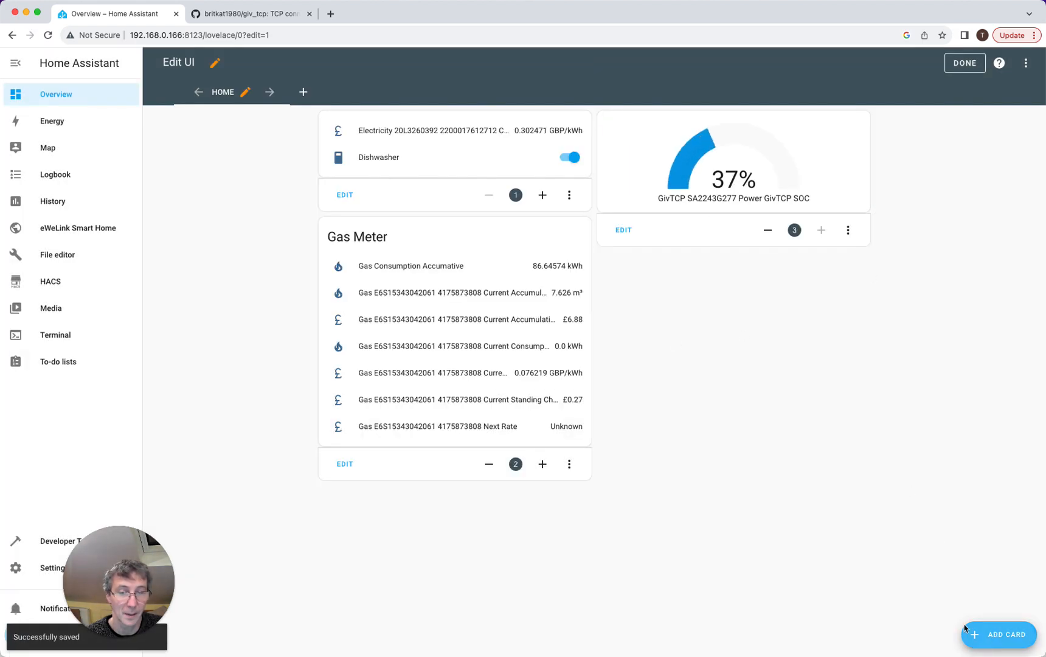
# - Add an Entities card titled 'GivTCP' and remove the Sun next midnight, dusk and dawn entities
pyautogui.click(1001, 635)
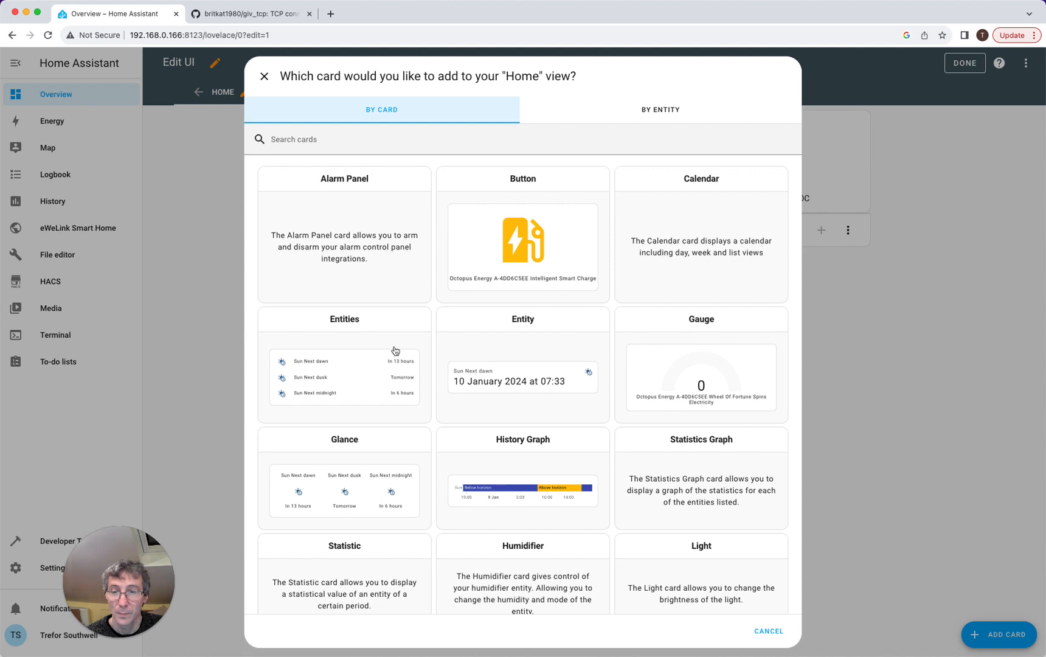
pyautogui.click(329, 367)
pyautogui.click(319, 149)
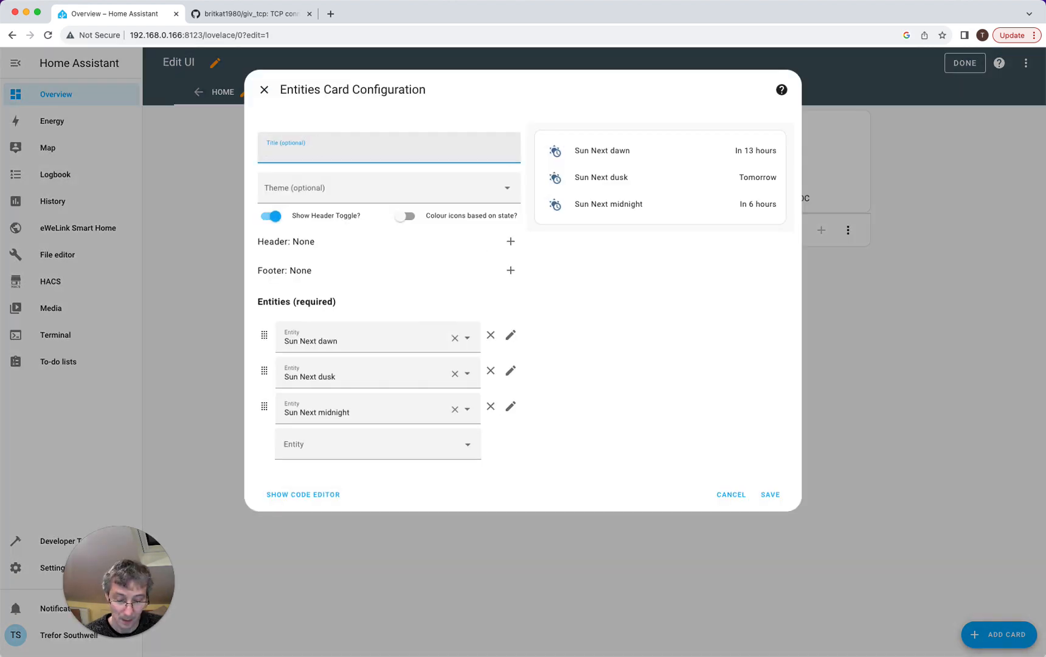
pyautogui.write('GivTCP')
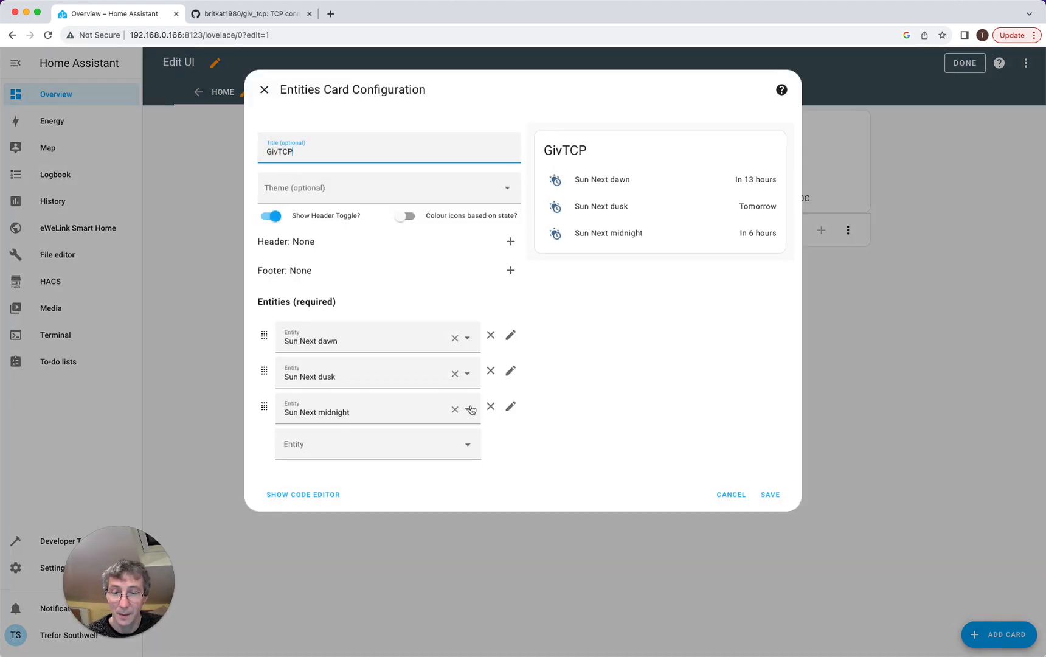
pyautogui.click(454, 409)
pyautogui.click(454, 373)
pyautogui.click(454, 338)
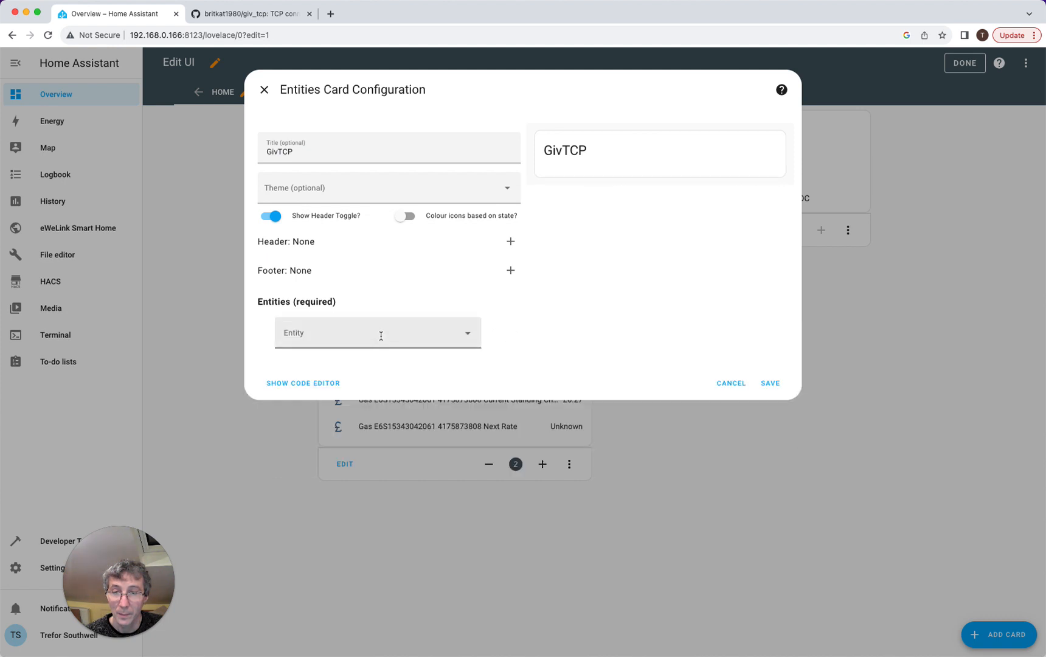
# - Add the GivTCP AC Charge energy and Enable Charge entities to the card
pyautogui.click(381, 334)
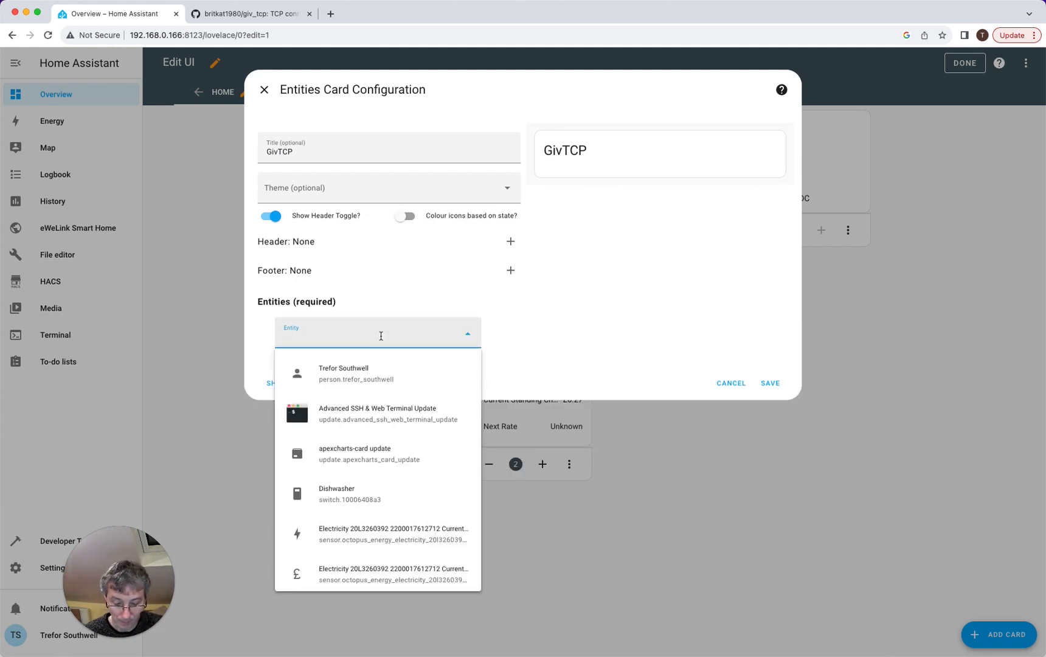
pyautogui.write('charge en')
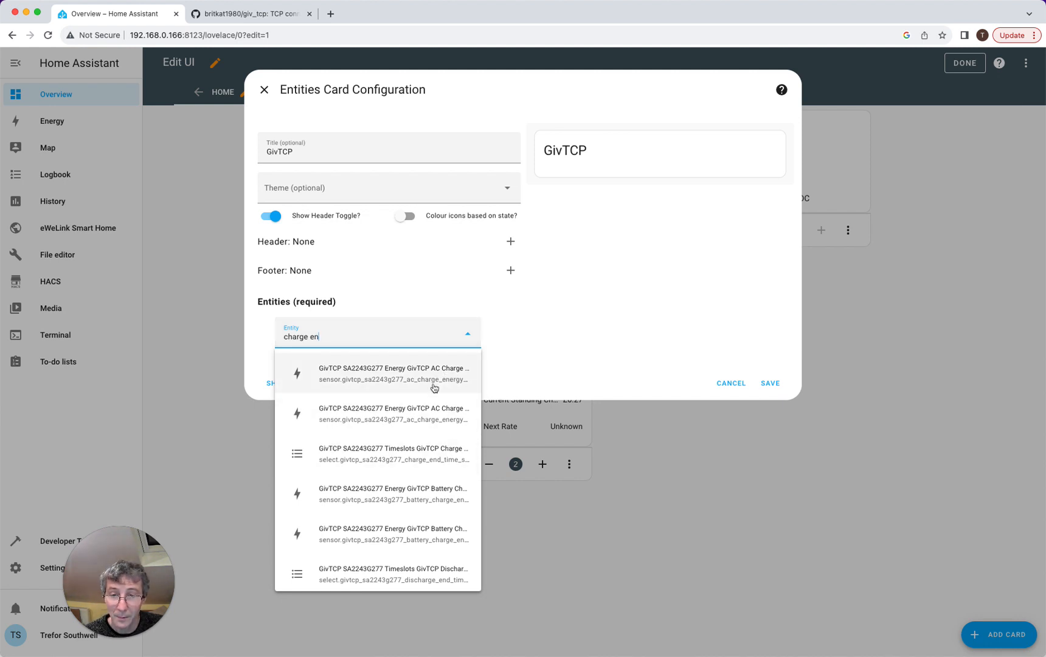
pyautogui.click(435, 372)
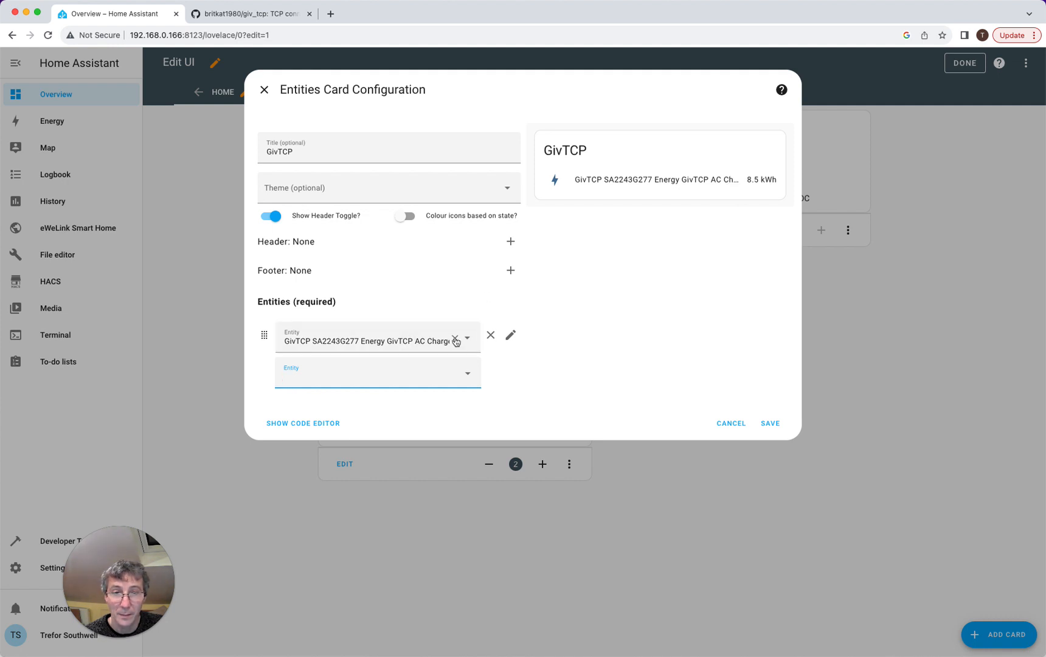
pyautogui.write('charge enable')
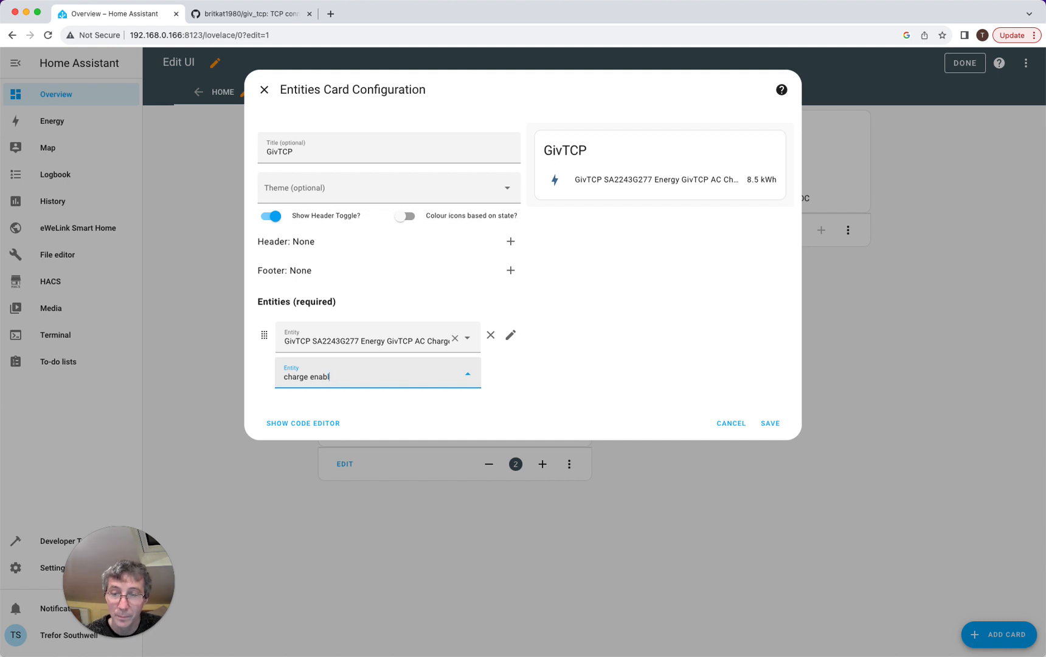
pyautogui.press('BackSpace')
pyautogui.press('BackSpace')
pyautogui.press('BackSpace')
pyautogui.press('BackSpace')
pyautogui.press('BackSpace')
pyautogui.press('BackSpace')
pyautogui.press('BackSpace')
pyautogui.press('BackSpace')
pyautogui.press('BackSpace')
pyautogui.press('BackSpace')
pyautogui.press('BackSpace')
pyautogui.write('enable')
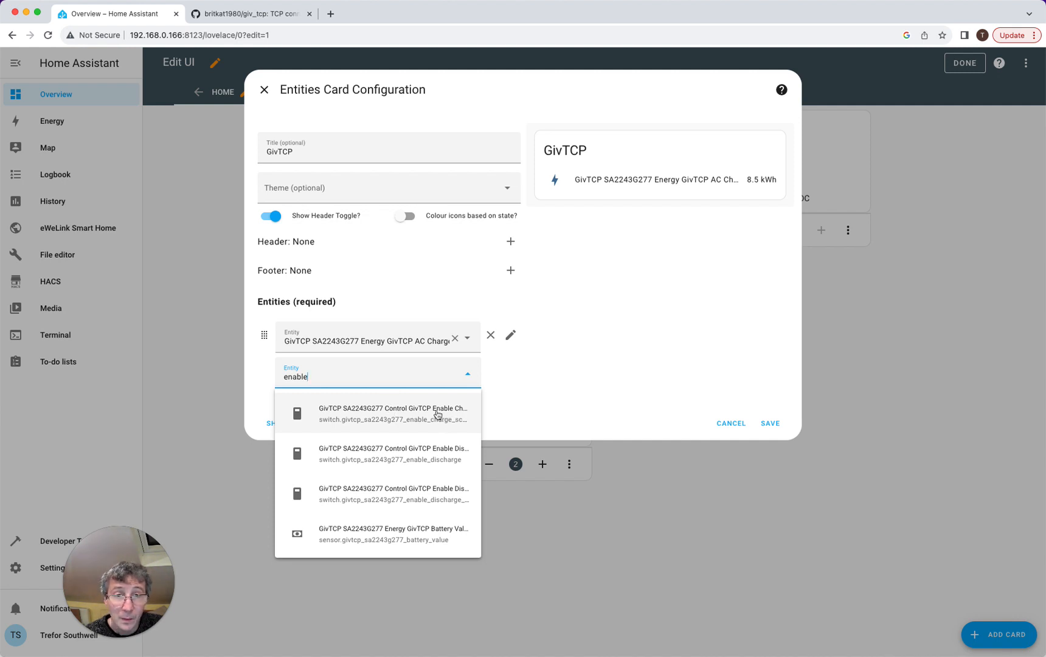
pyautogui.click(437, 415)
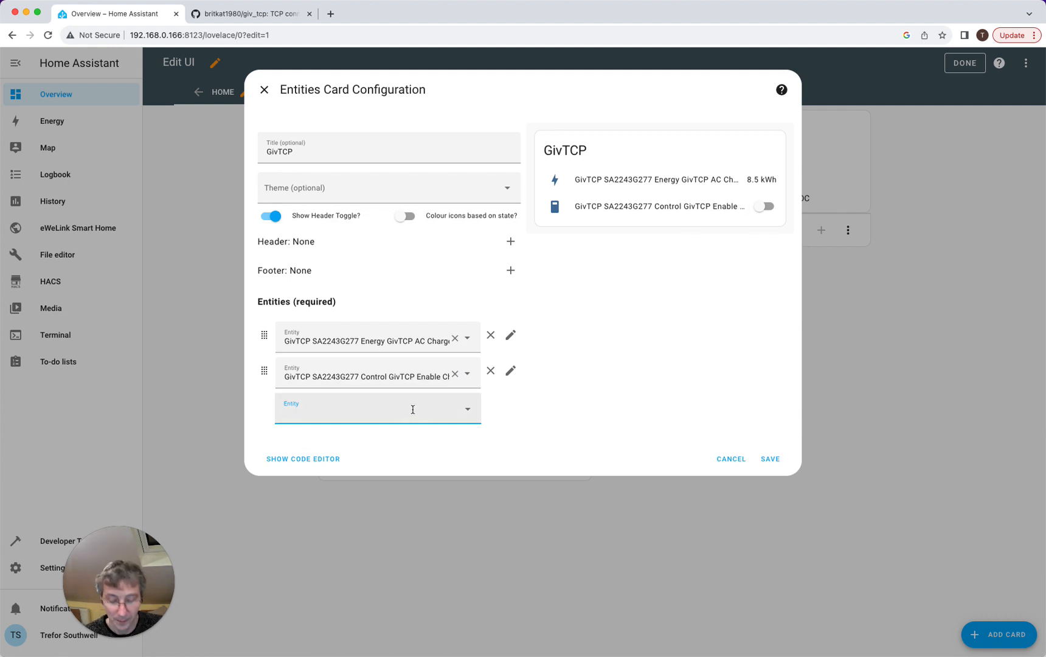
# - Add the charge start and end time slot 1 entities, then save the GivTCP card
pyautogui.write('slot 1')
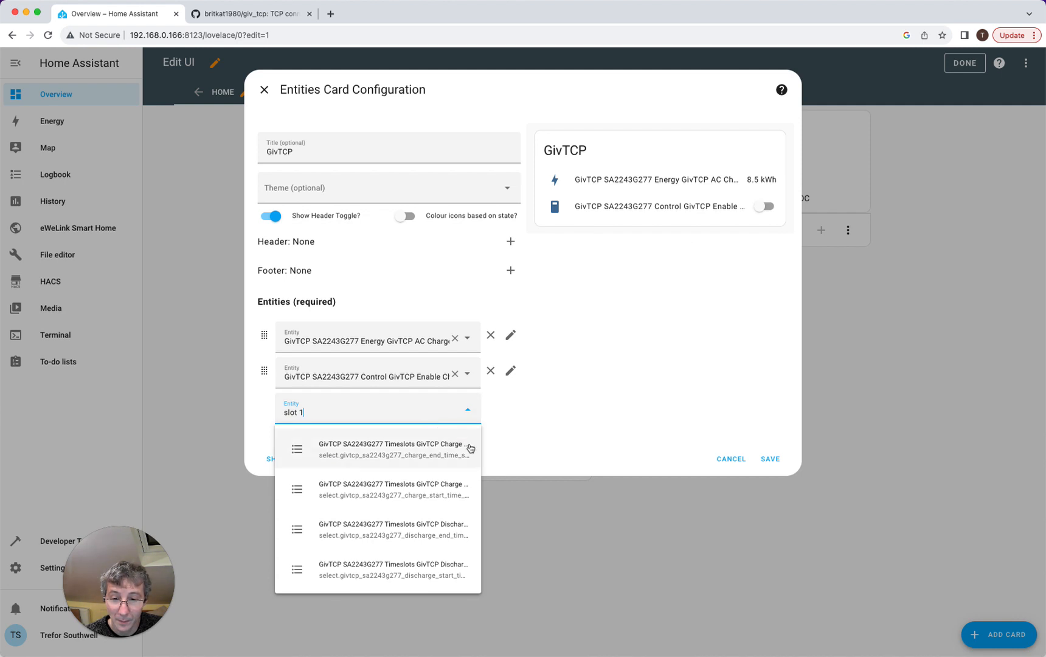
pyautogui.click(445, 494)
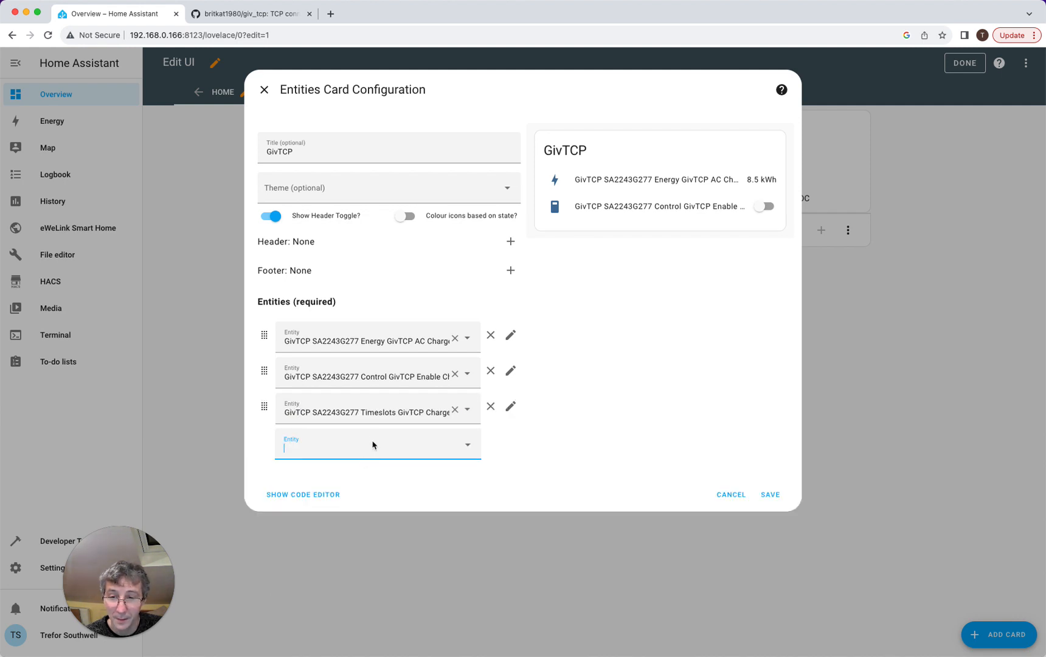
pyautogui.click(371, 442)
pyautogui.write('slot 1')
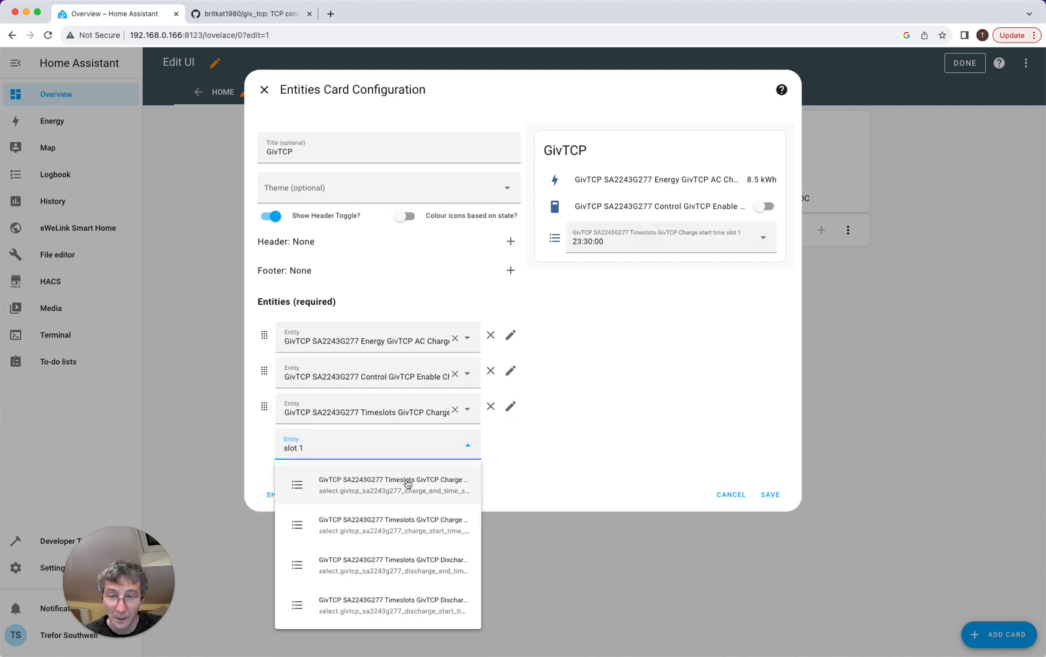
pyautogui.click(408, 485)
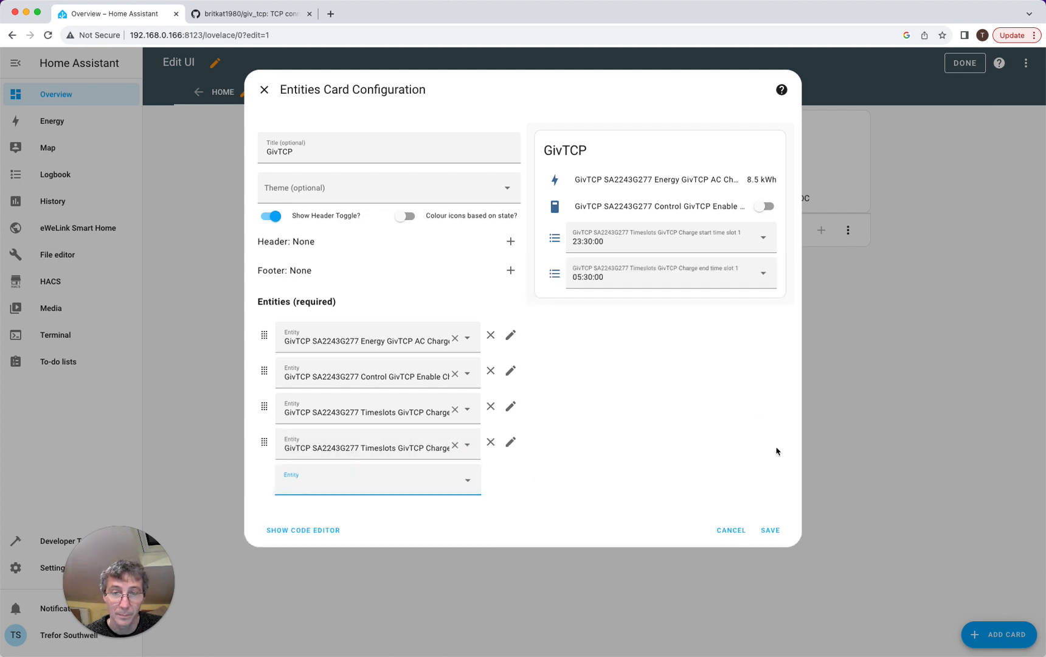
pyautogui.click(769, 530)
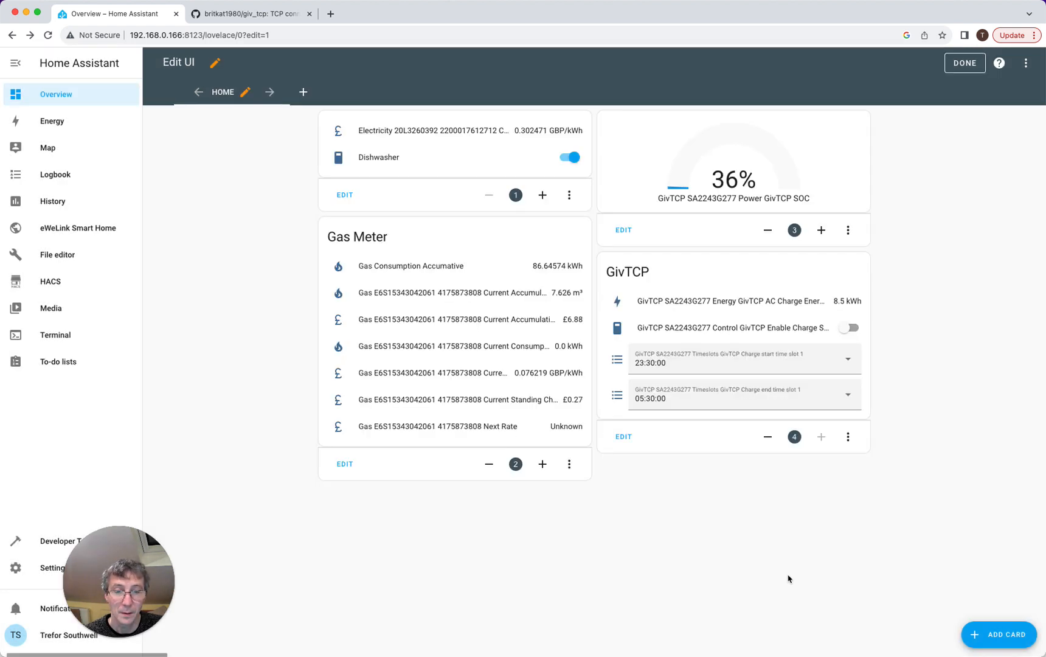